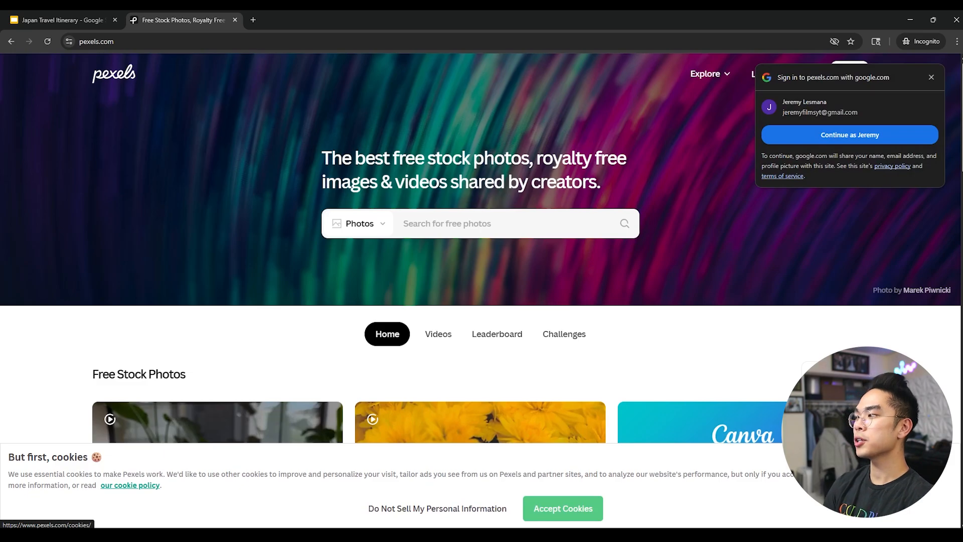
- Search the stock photo library for "japan" and accept the site's cookies
click(465, 220)
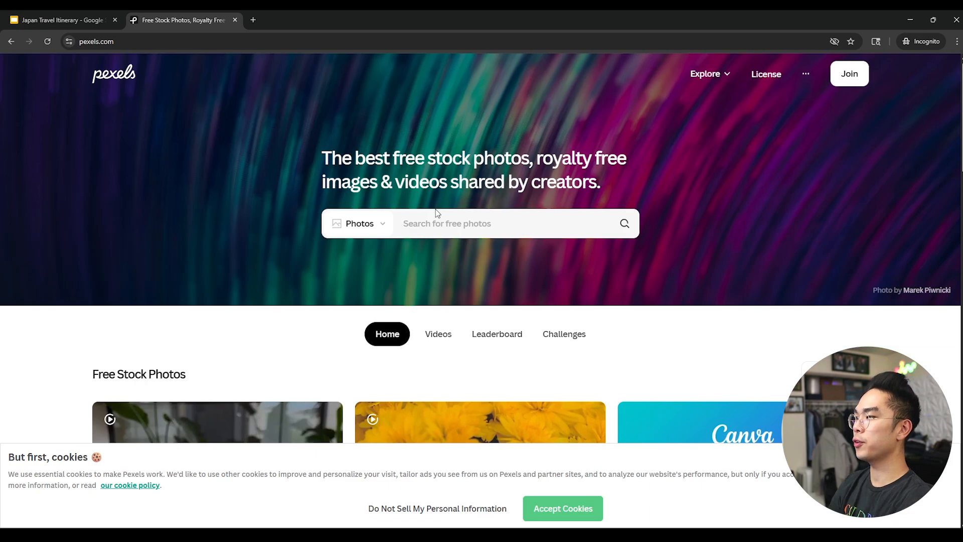
text(japan)
key(Return)
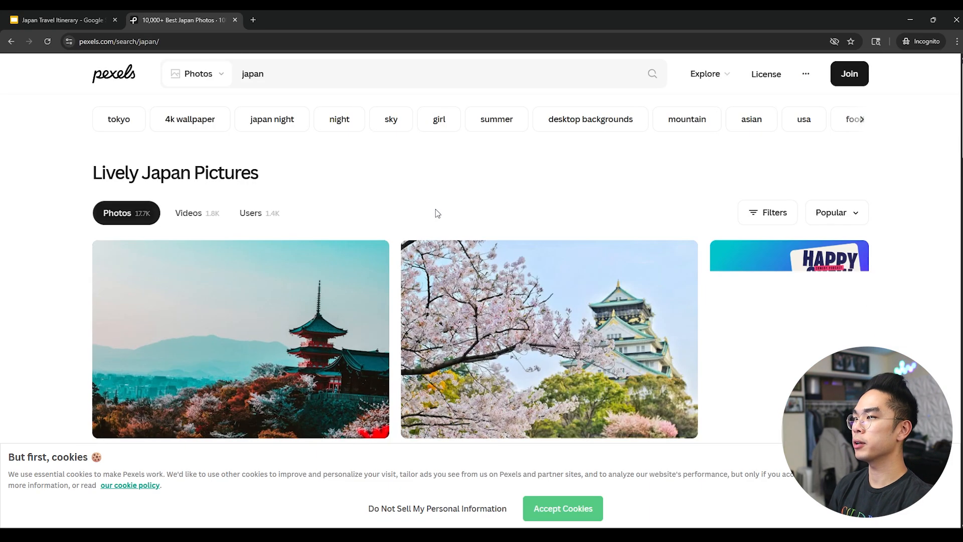
click(557, 508)
- Browse the Japan photos, open the Kyoto image of the red and black temple surrounded by trees, and copy the image
scroll(448, 448, down, 6)
scroll(447, 448, down, 7)
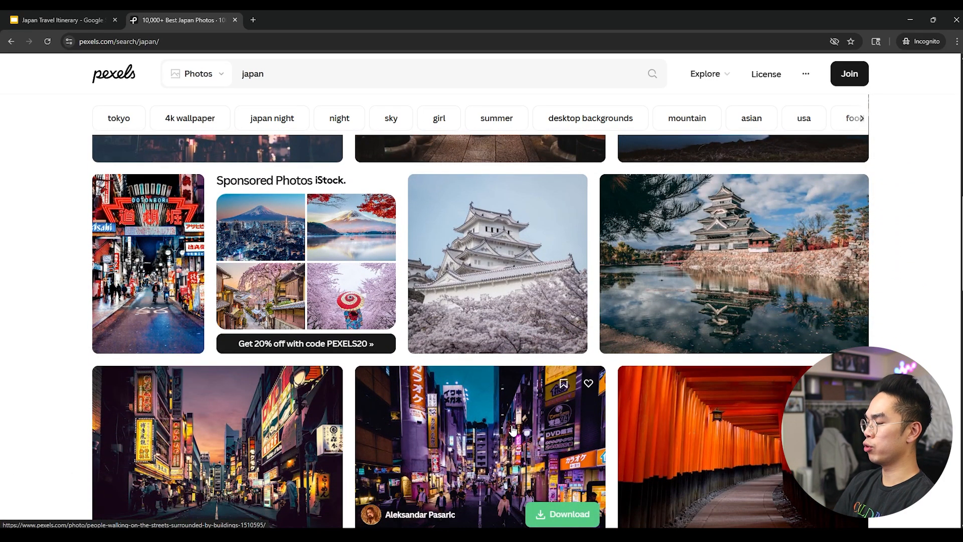
scroll(512, 430, down, 10)
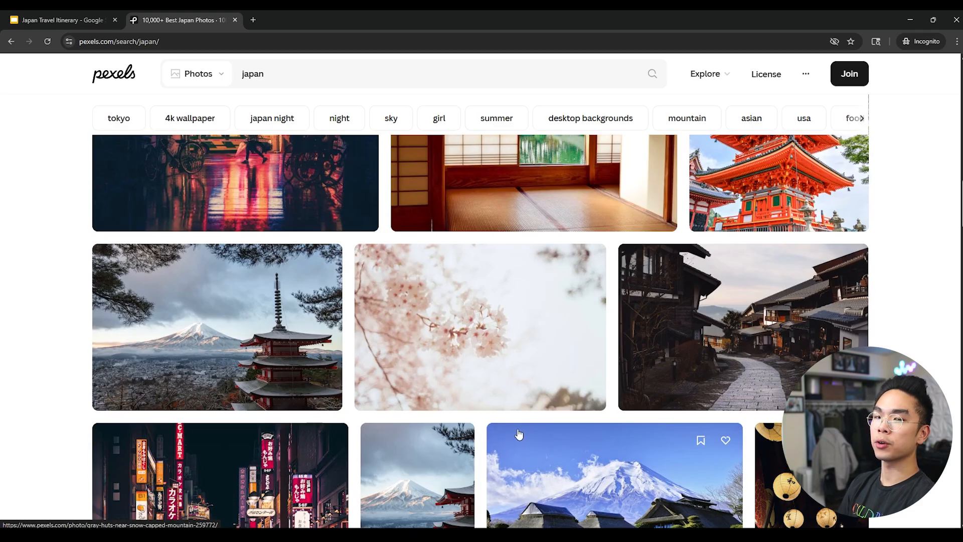
scroll(552, 411, down, 7)
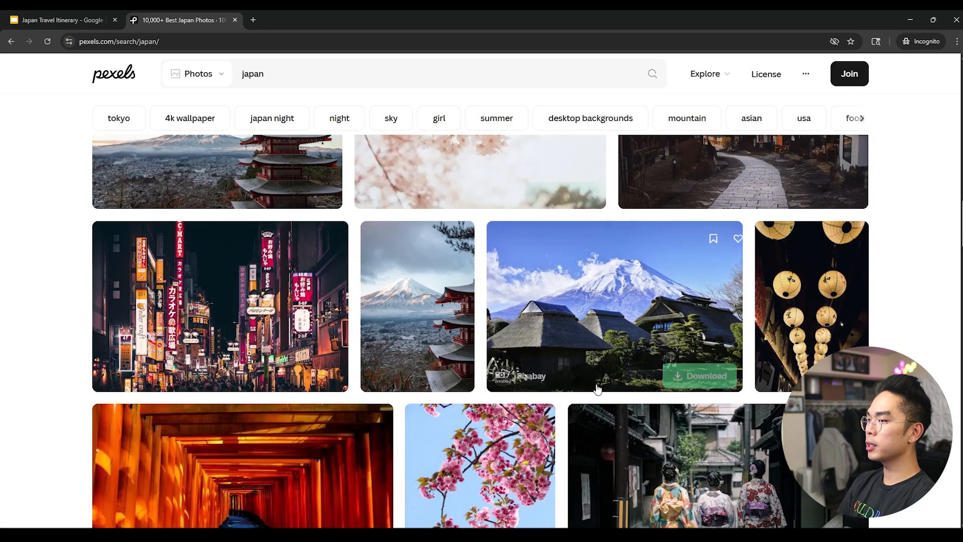
scroll(540, 342, up, 15)
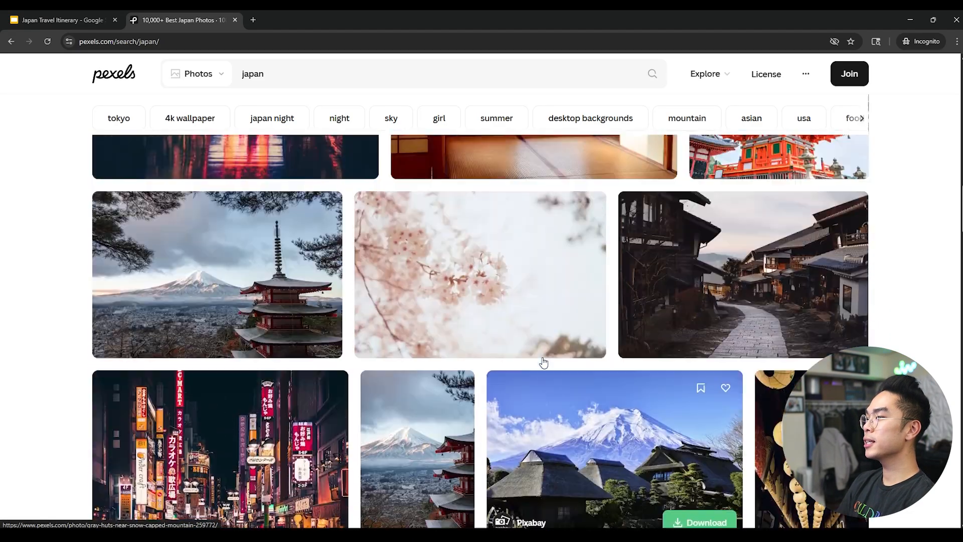
scroll(535, 390, up, 6)
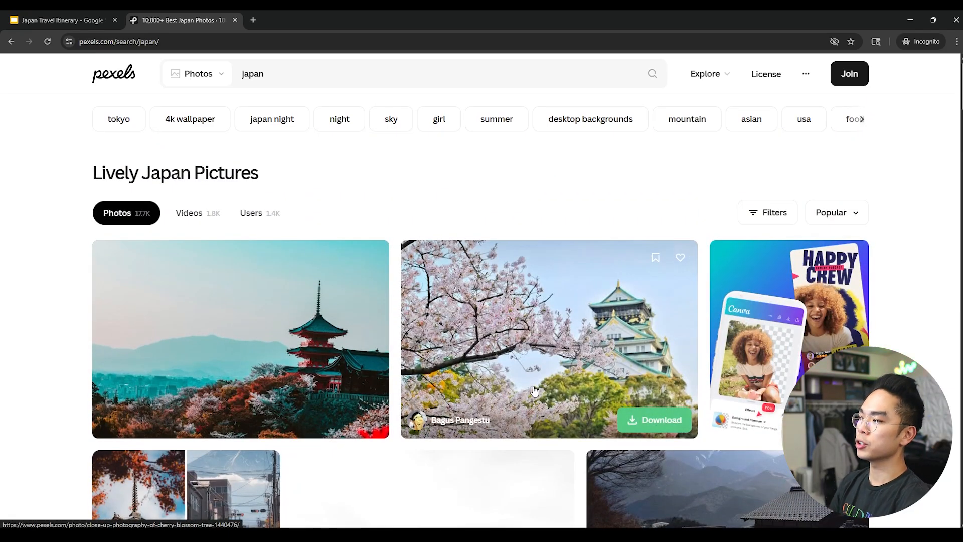
click(296, 326)
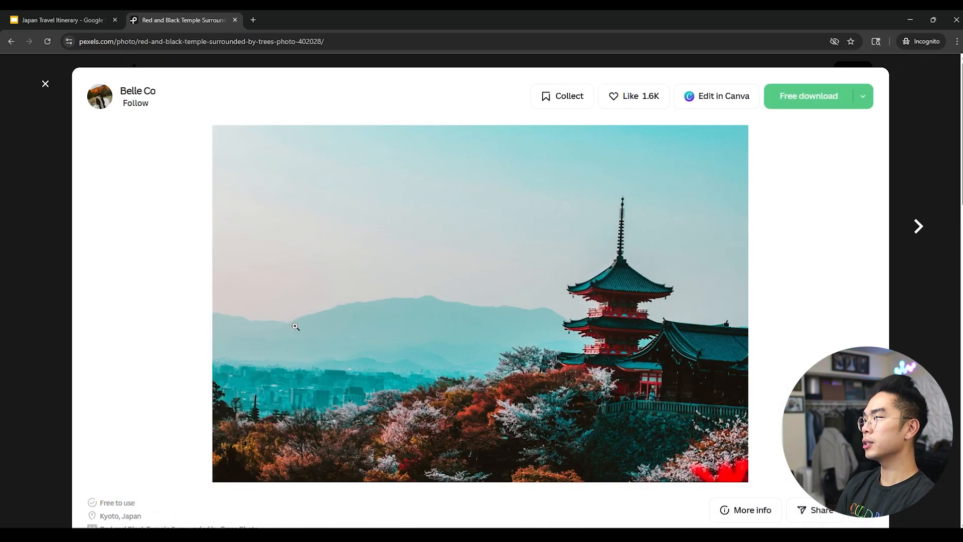
click(429, 200)
click(440, 229)
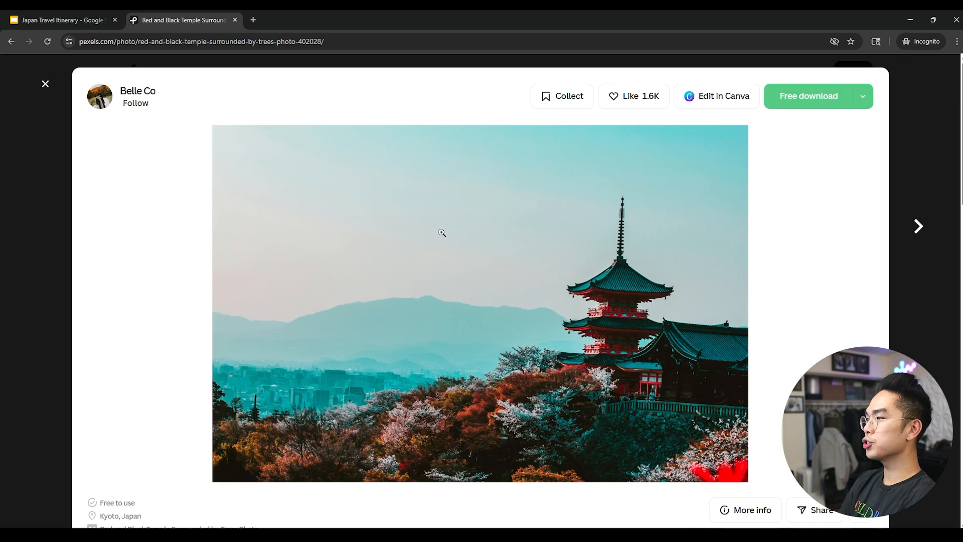
right_click(558, 299)
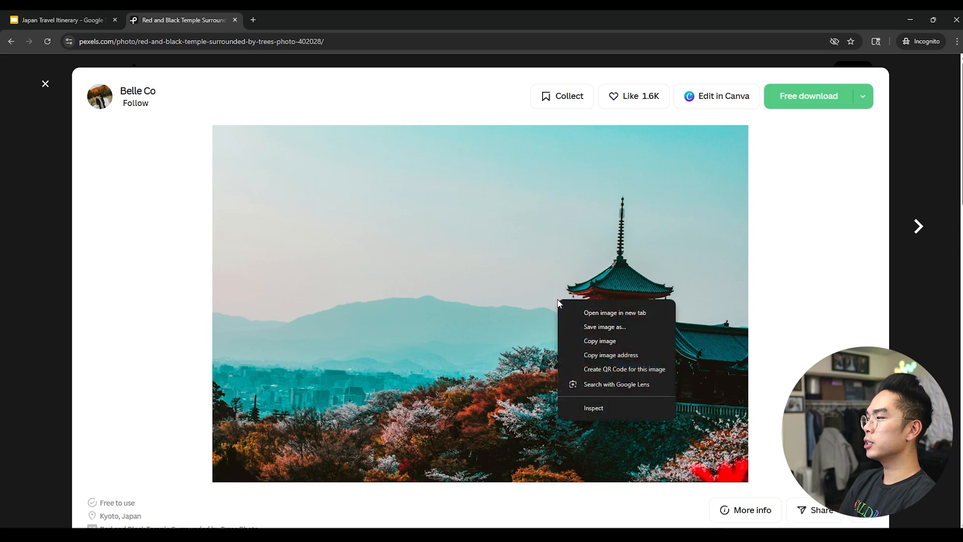
click(600, 341)
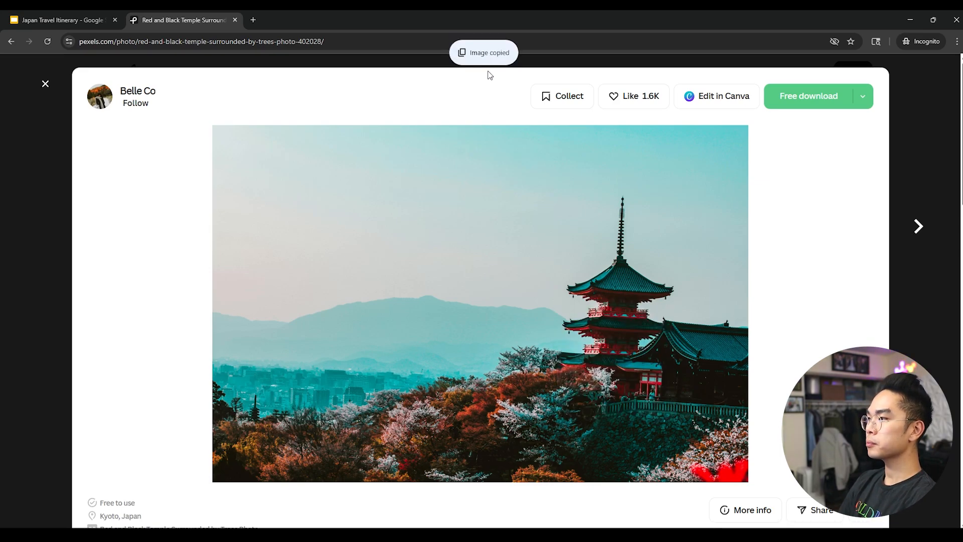
- Switch to the Japan Travel Itinerary presentation, paste the temple photo on slide 1, and align and enlarge it to cover the slide
click(92, 23)
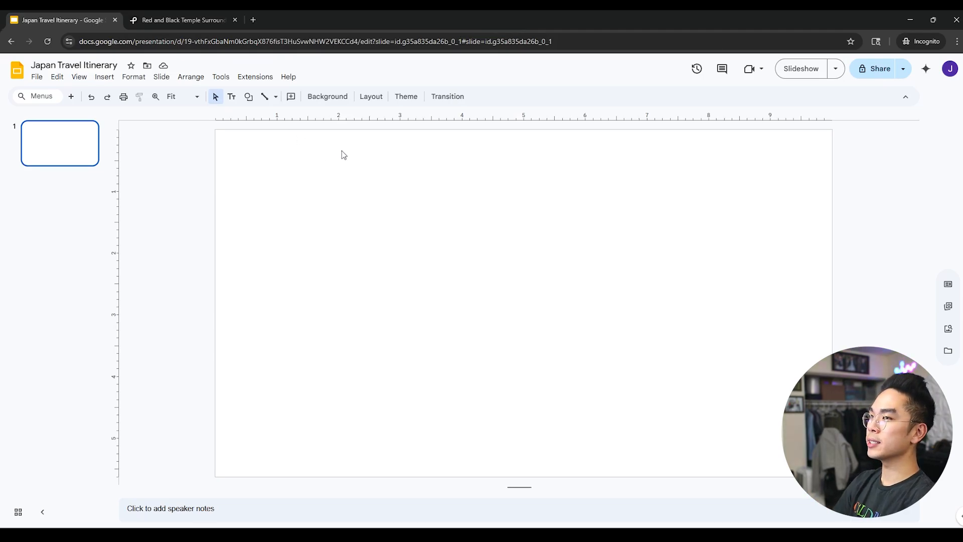
key(ctrl+v)
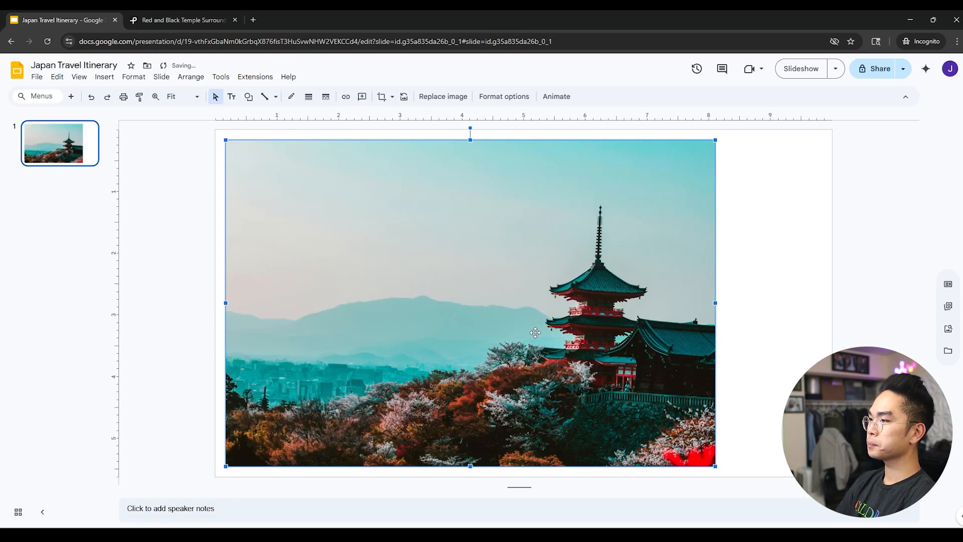
drag(550, 323, 530, 302)
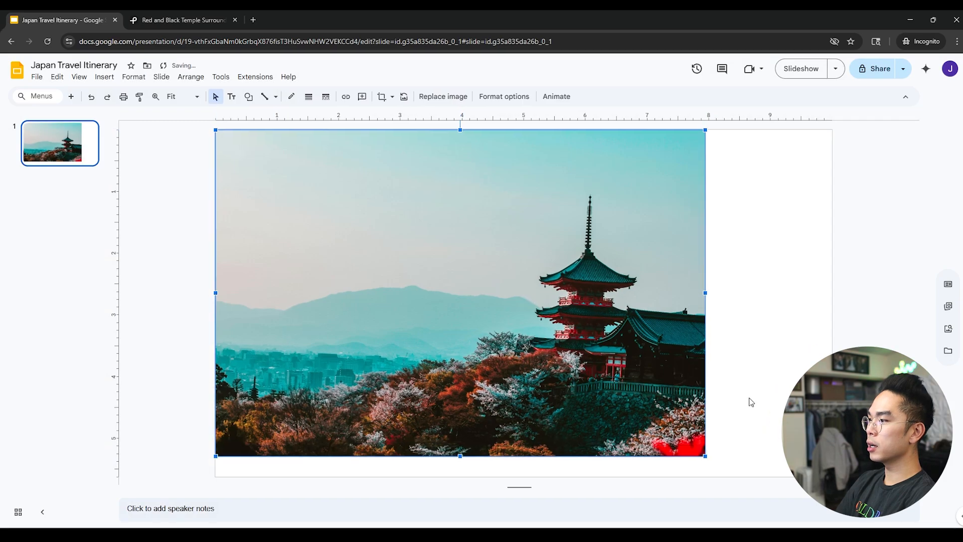
drag(705, 456, 831, 484)
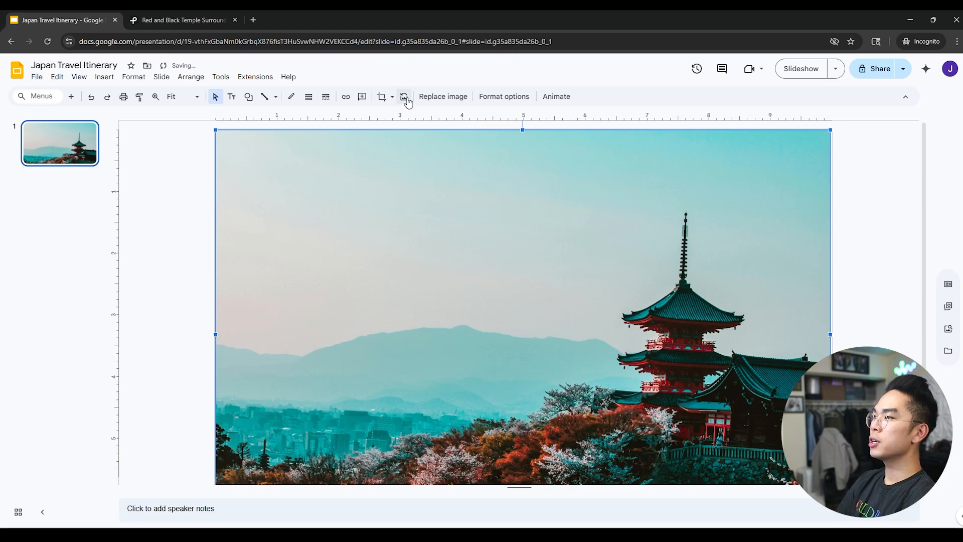
- Set the temple photo as the slide's background and view the background settings without changing them
right_click(421, 179)
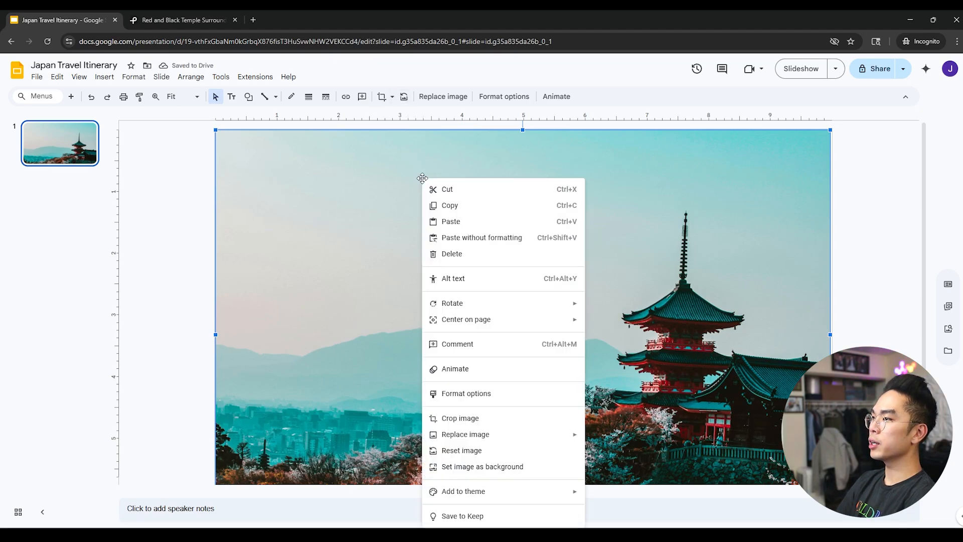
click(469, 467)
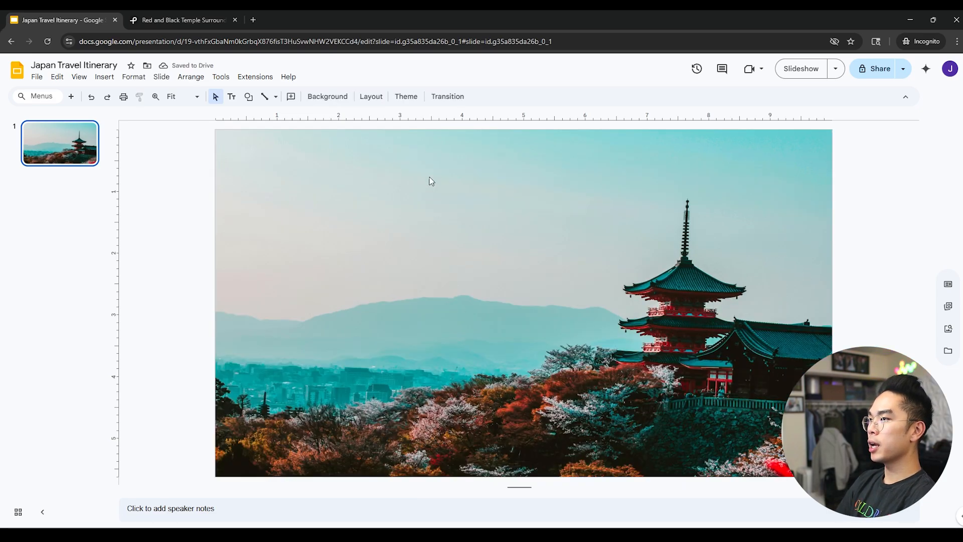
click(339, 97)
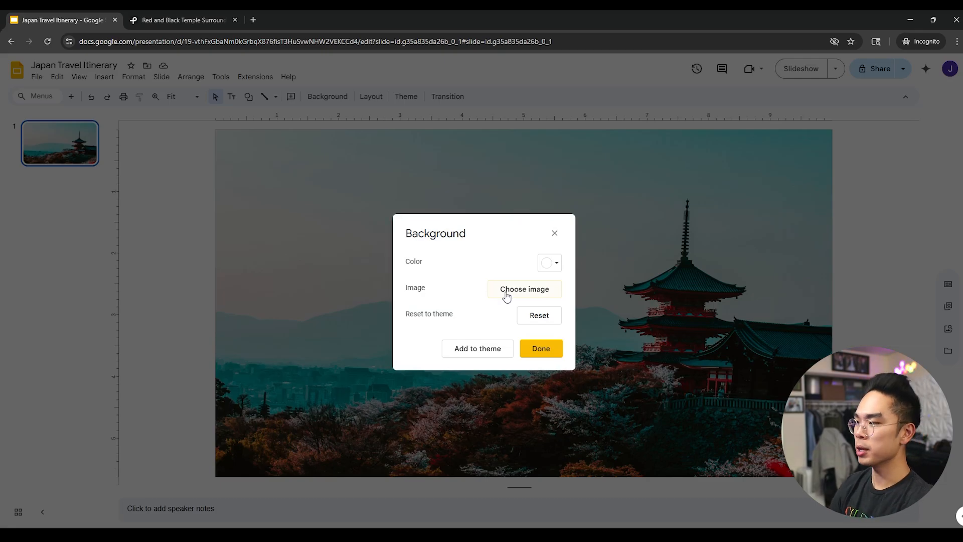
click(553, 233)
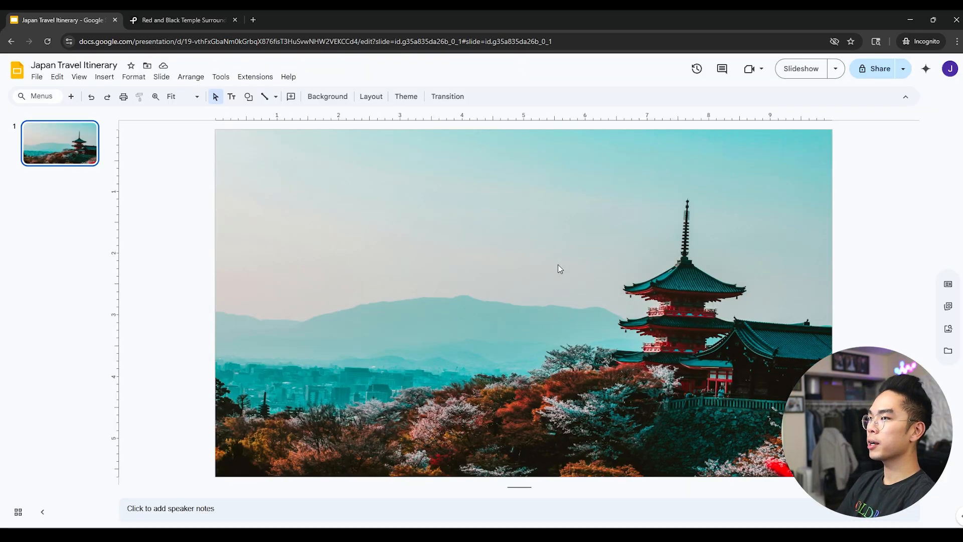
- Detach the temple image from the slide background and set it as the background again
right_click(535, 257)
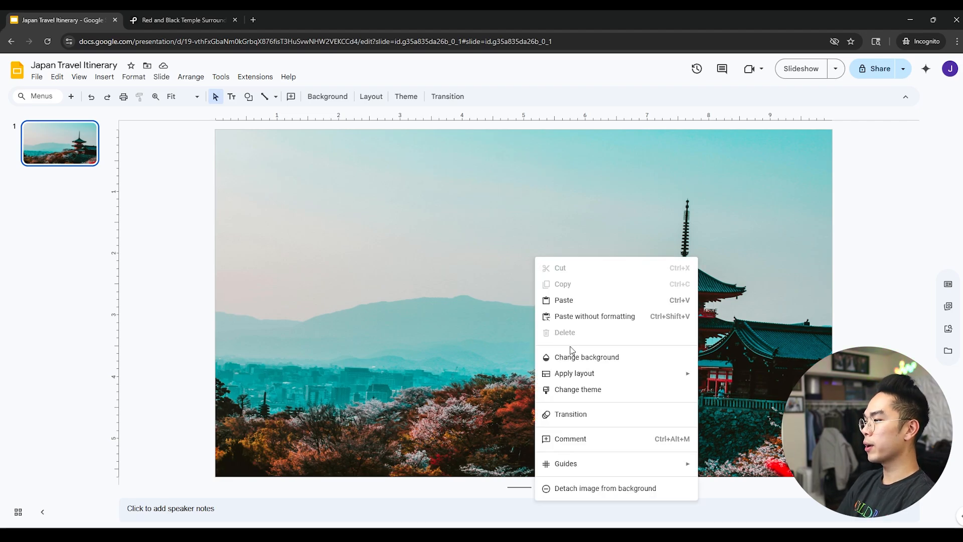
click(581, 489)
right_click(647, 370)
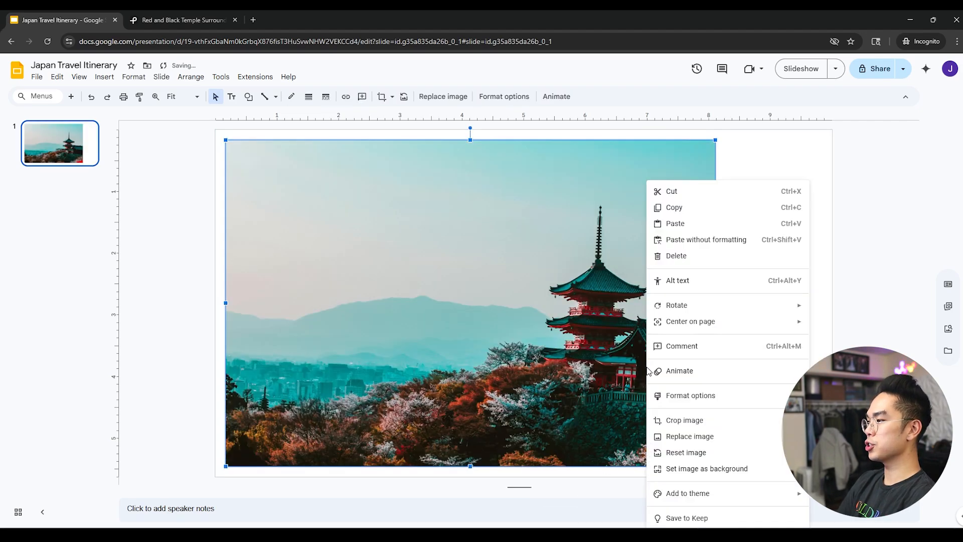
click(707, 468)
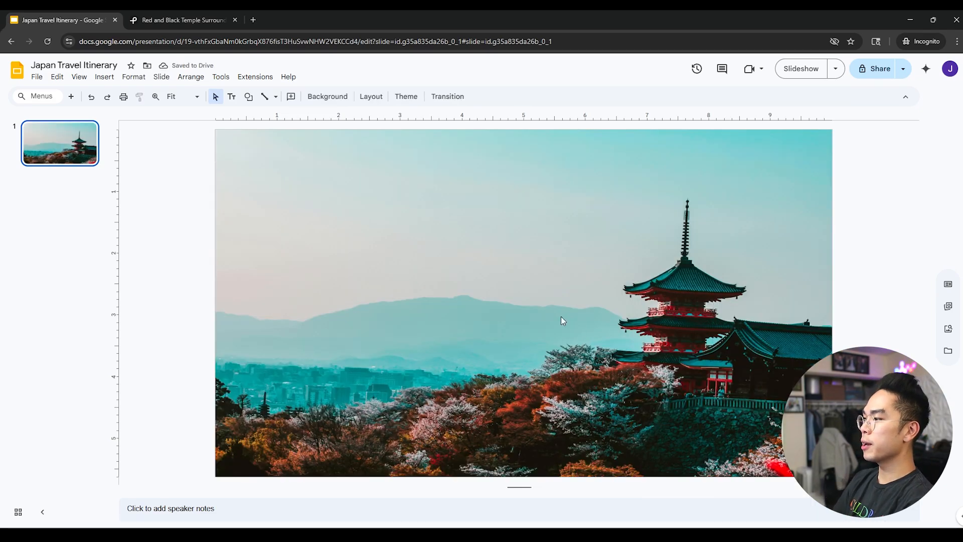
- Add a text box reading JAPAN in the sky area of the slide and set its font size to 72
click(237, 101)
click(257, 166)
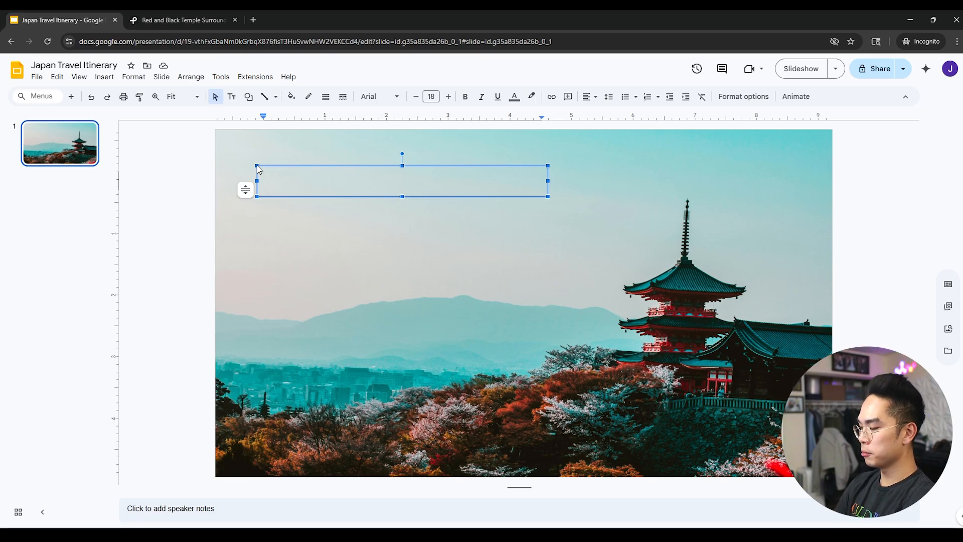
text(JAPAN)
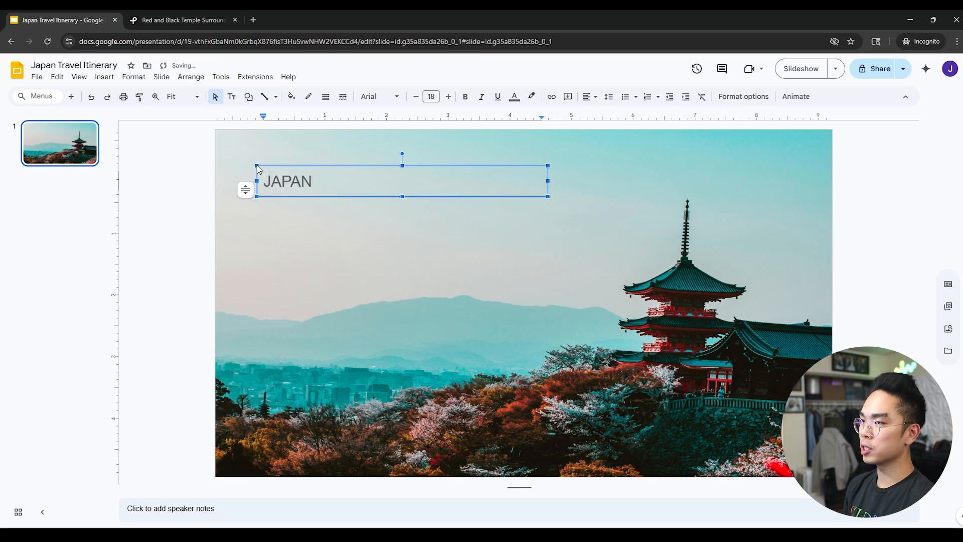
key(ctrl+a)
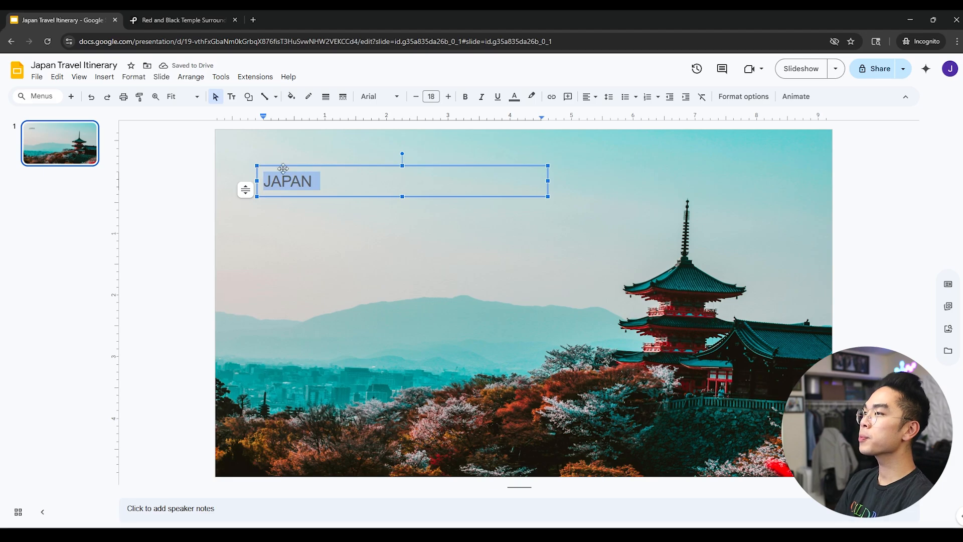
click(431, 96)
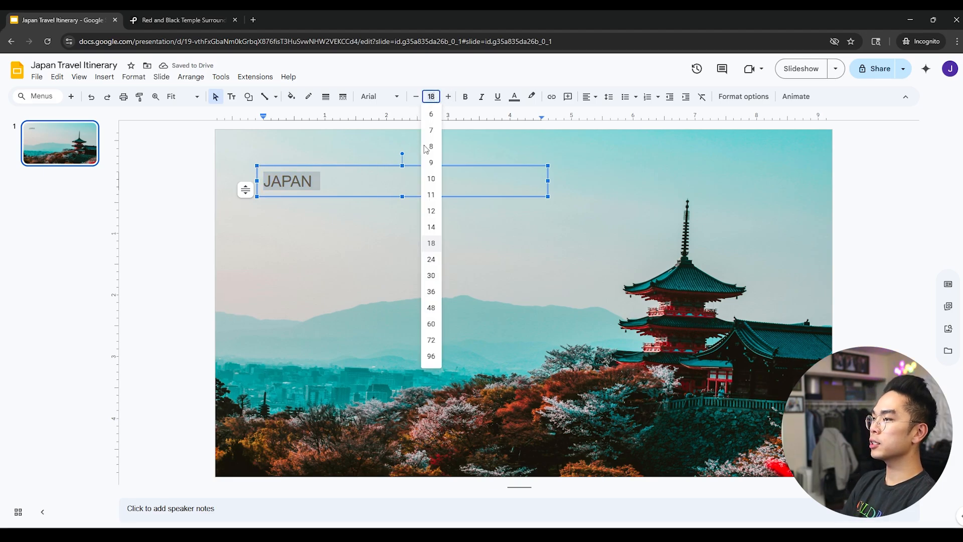
click(431, 341)
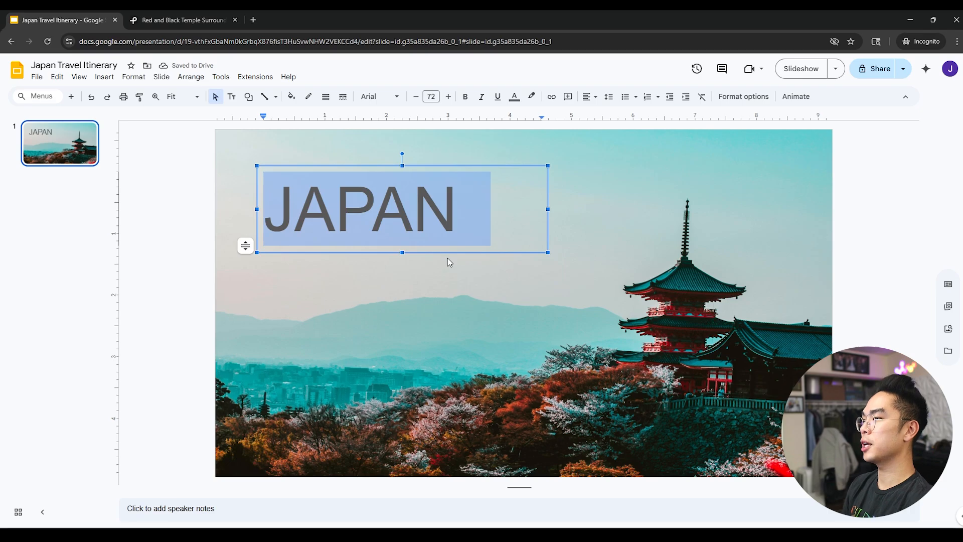
- Try Bebas Neue on the JAPAN title, and change its font to a bold weight of Montserrat
click(375, 95)
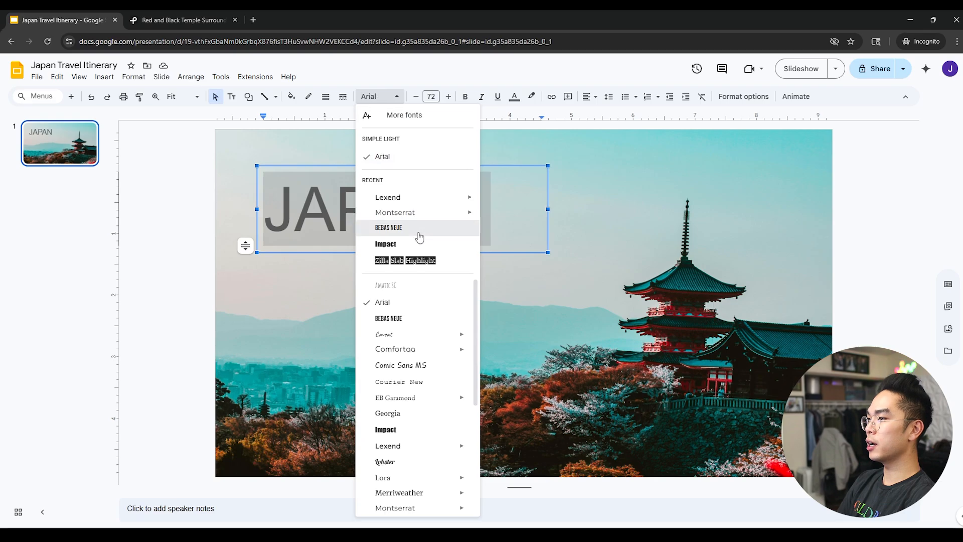
click(414, 228)
click(384, 97)
mouse_move(415, 216)
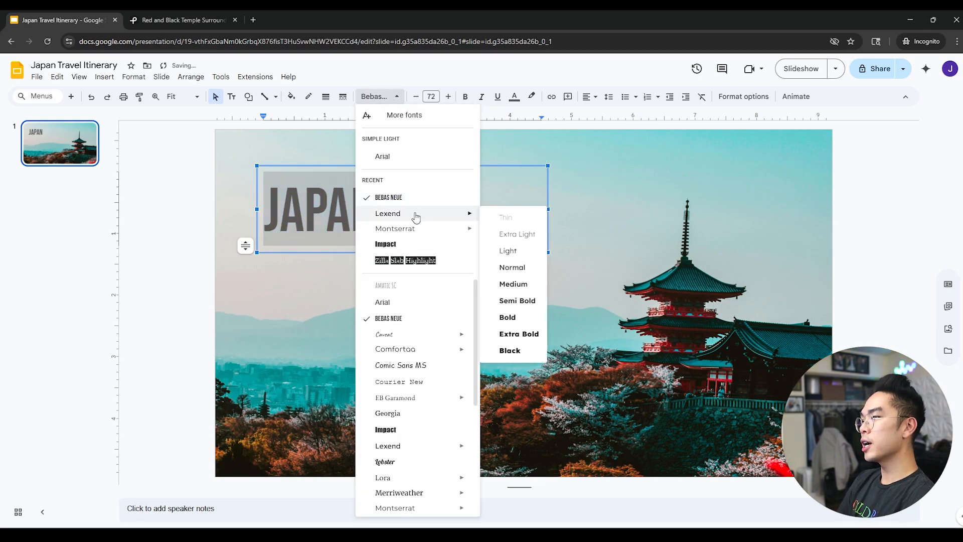
mouse_move(469, 227)
click(508, 349)
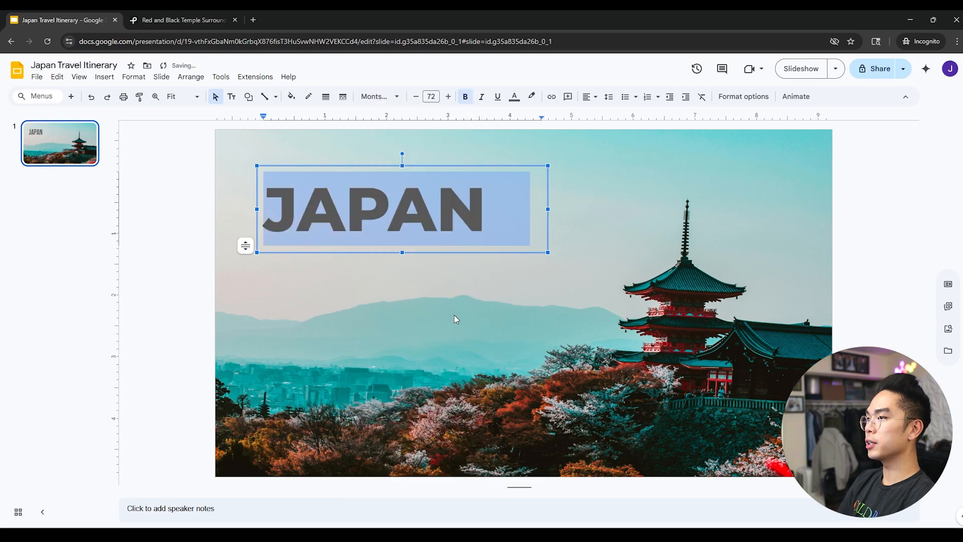
- Look through the additional fonts available for the JAPAN title without choosing one
click(382, 96)
mouse_move(432, 203)
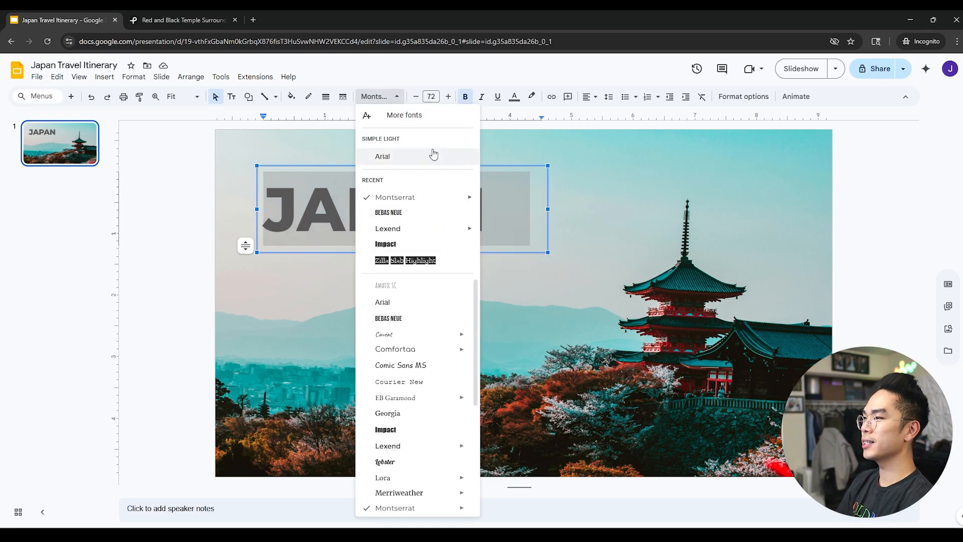
click(430, 117)
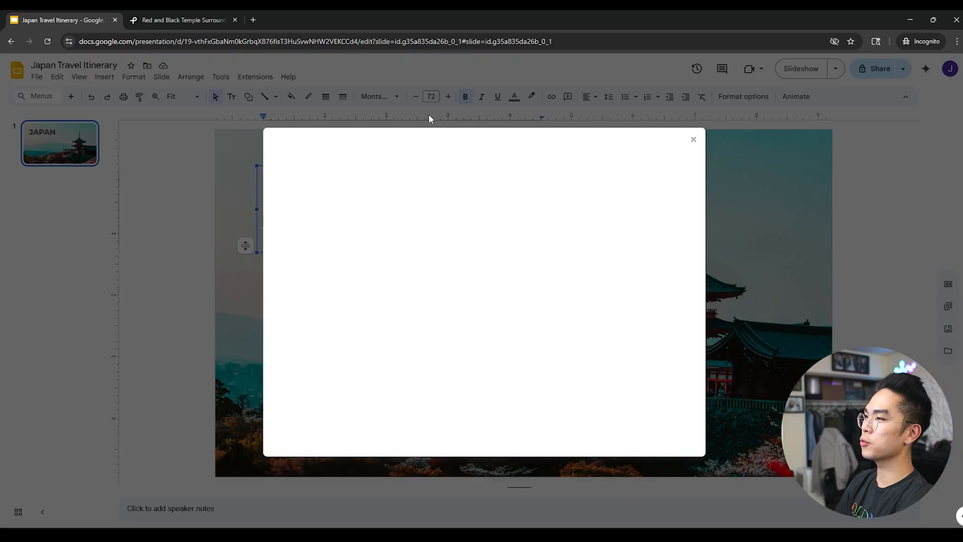
scroll(448, 253, down, 10)
scroll(449, 257, down, 15)
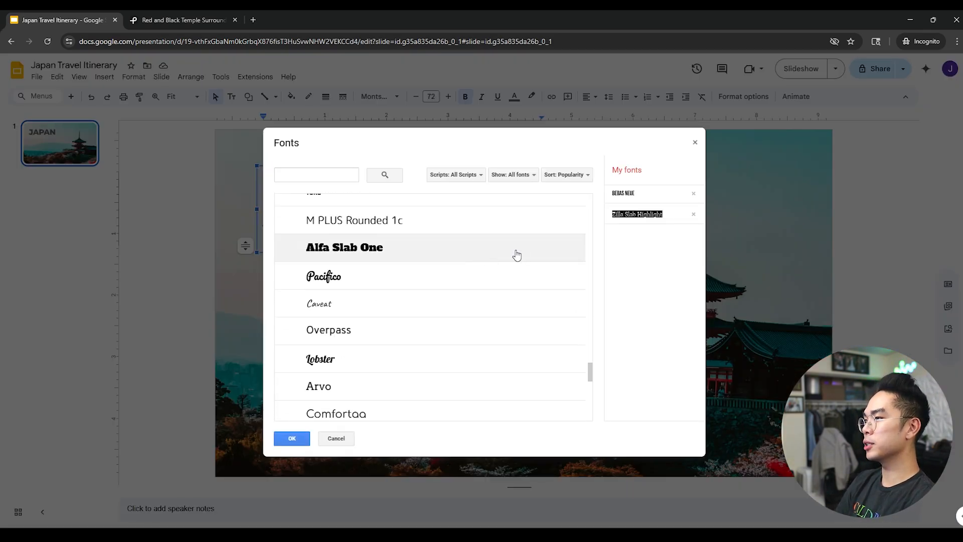
key(Escape)
click(380, 96)
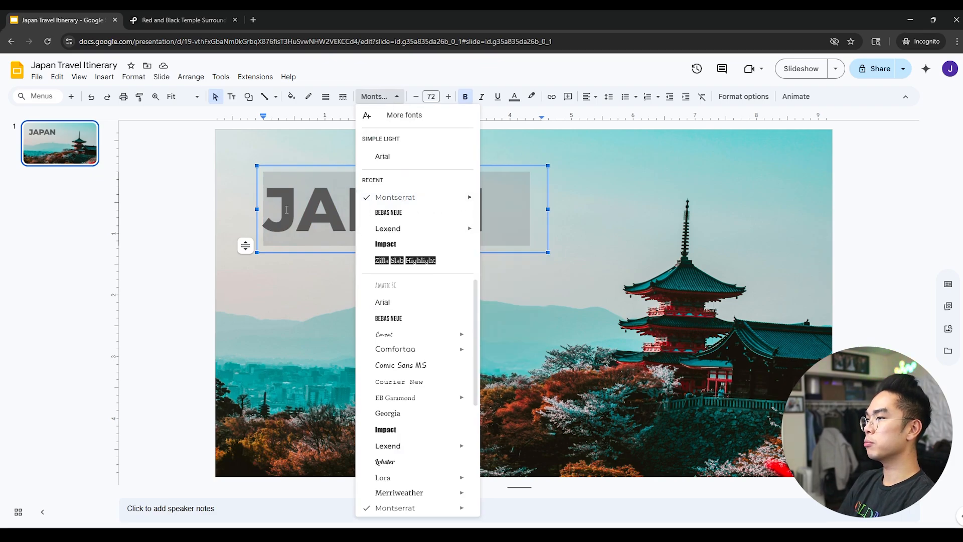
- Move the JAPAN text box closer to the slide's upper-left corner
click(334, 222)
click(207, 229)
drag(347, 165, 323, 151)
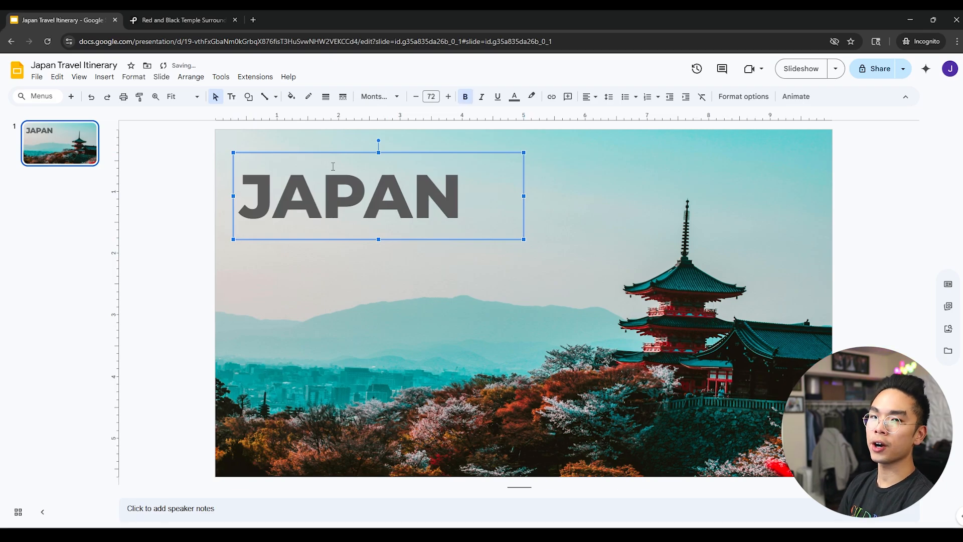
- Recolor the JAPAN title with a dark red sampled from the pagoda in the background photo
double_click(412, 186)
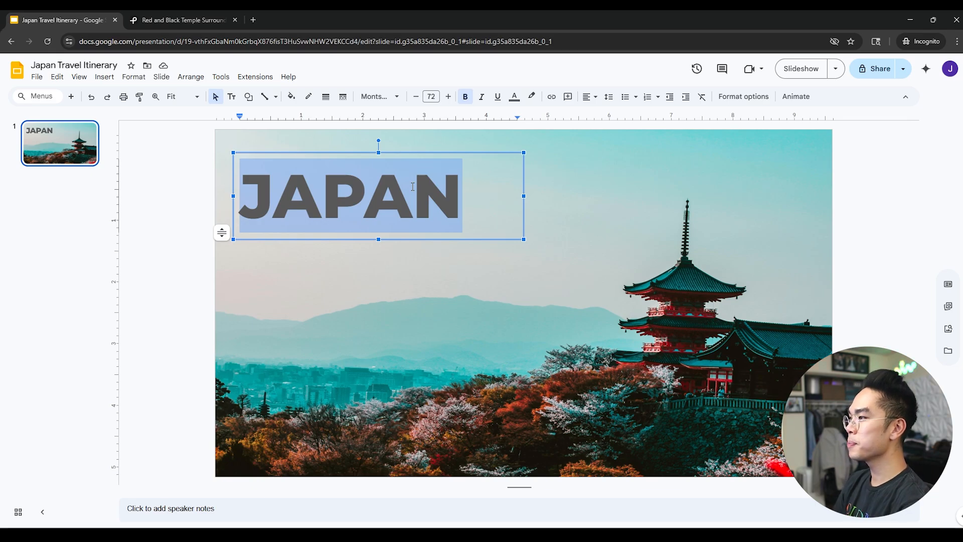
drag(468, 189, 157, 176)
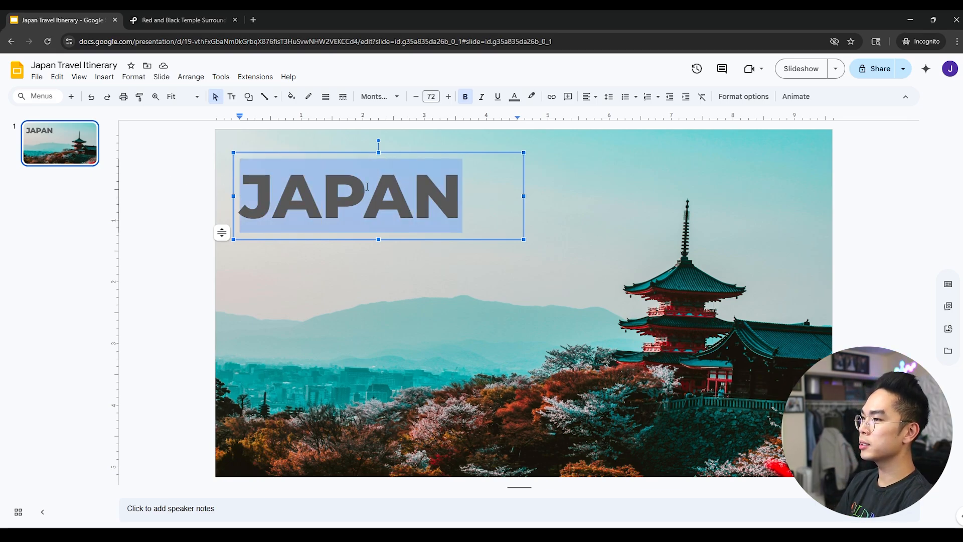
click(514, 99)
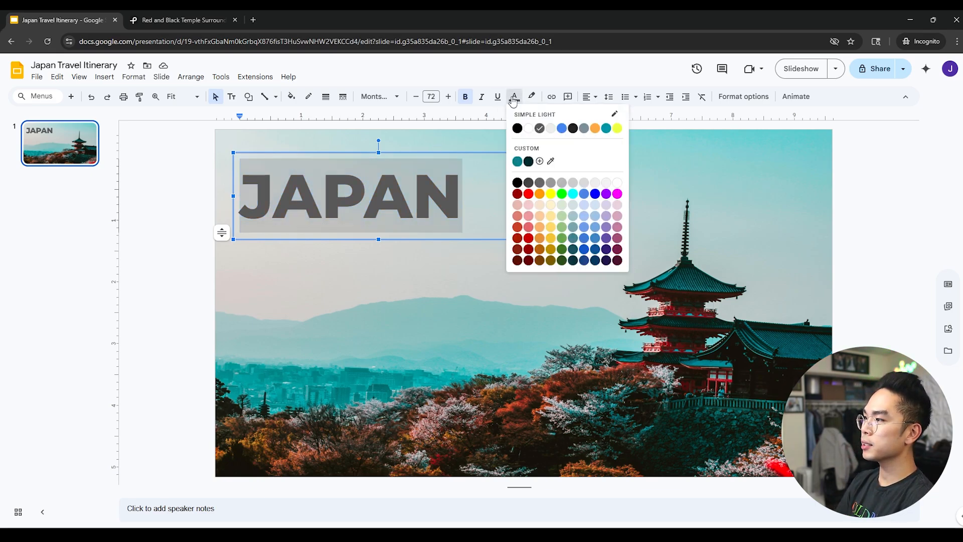
click(552, 164)
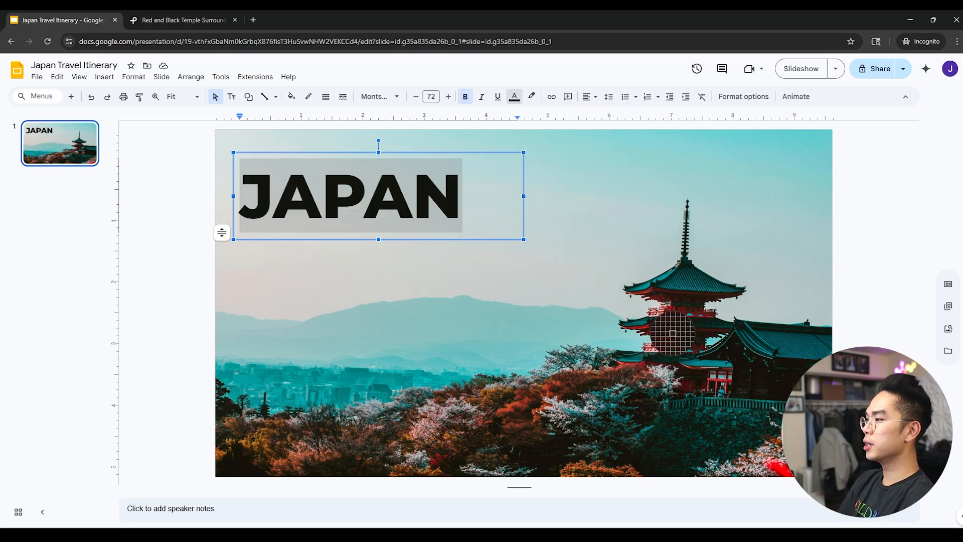
click(681, 313)
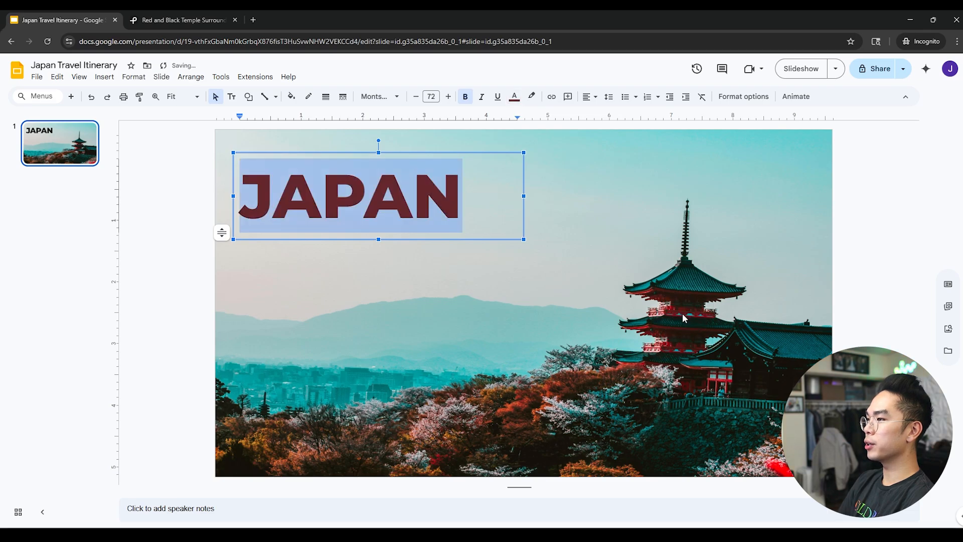
click(541, 240)
click(425, 196)
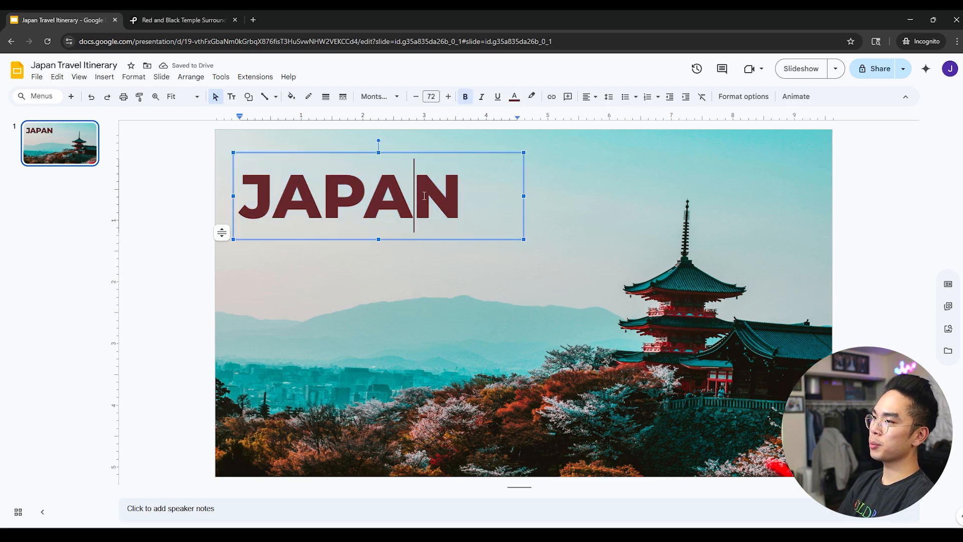
click(143, 215)
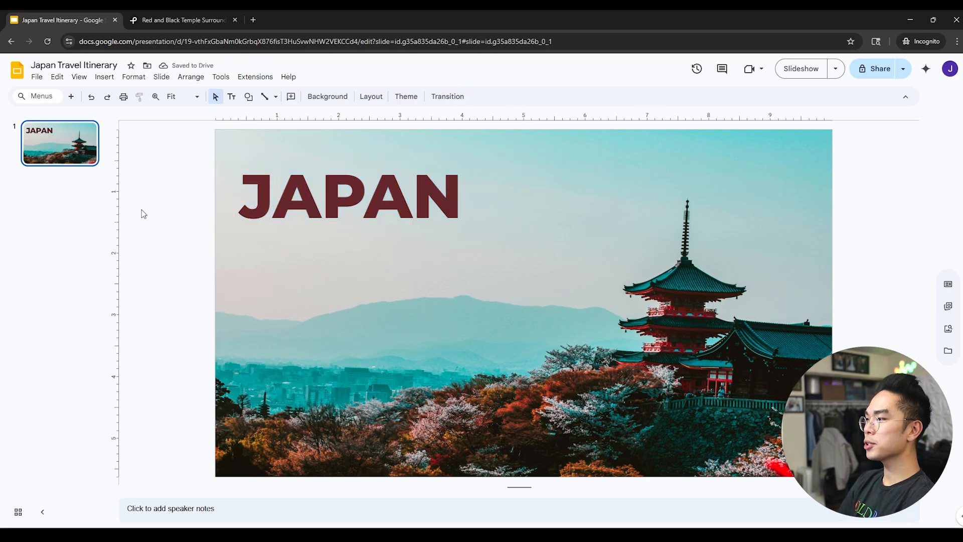
- Nudge the JAPAN text box slightly up and to the right on the slide
click(291, 193)
drag(310, 154, 313, 148)
click(189, 228)
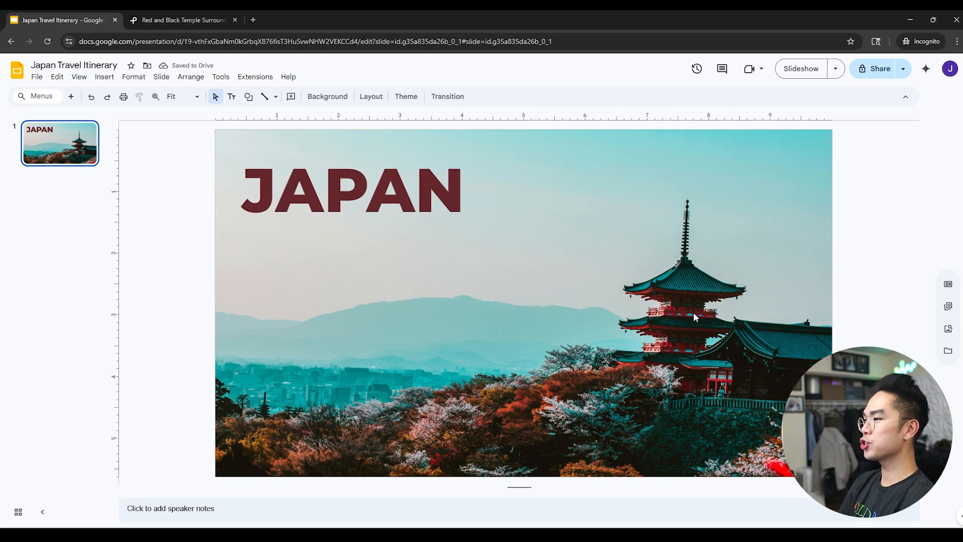
- Duplicate the JAPAN text box and place the copy lower on the slide, over the mountains
click(433, 185)
click(459, 149)
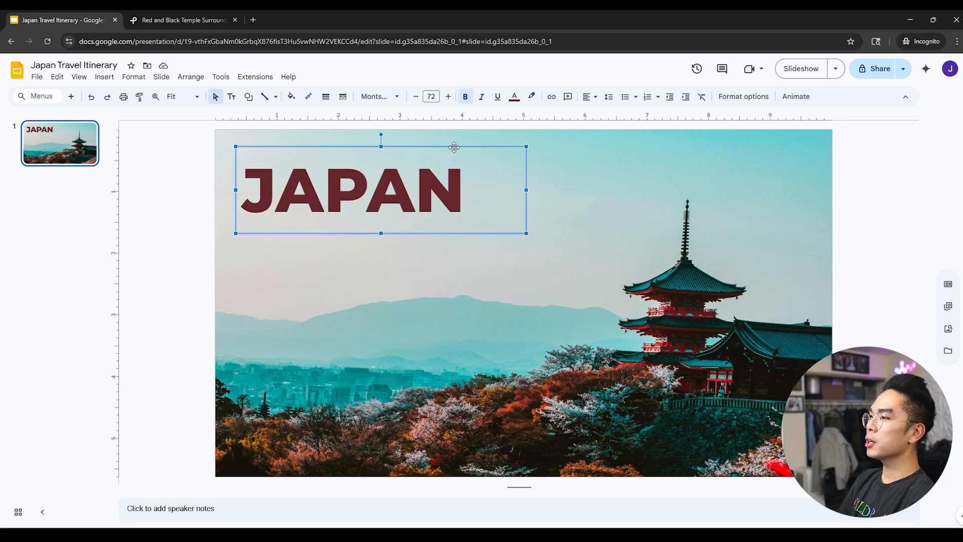
key(ctrl+c)
key(ctrl+v)
drag(458, 150, 502, 278)
click(417, 191)
click(440, 146)
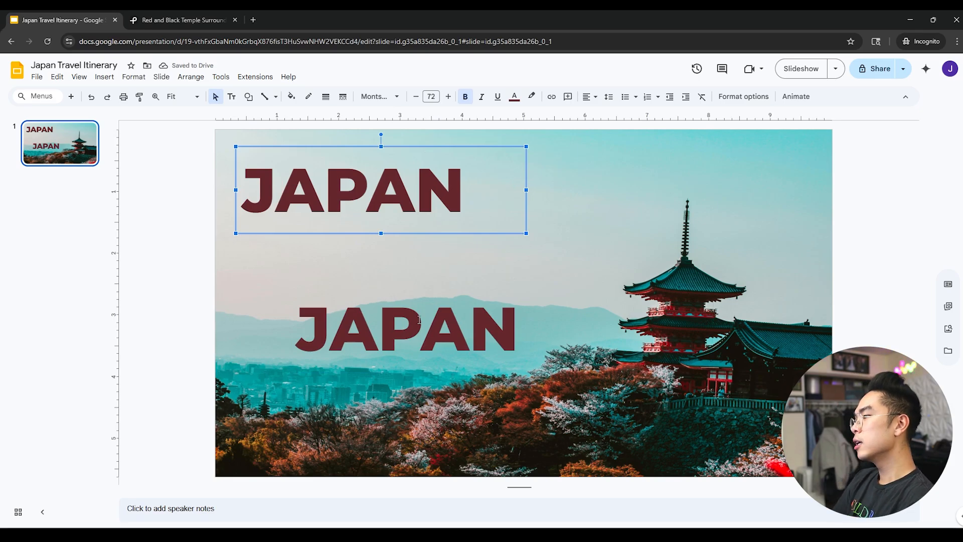
- Replace the text in the copied box with JUNE 2 - JUNE 9
double_click(420, 320)
text(ju)
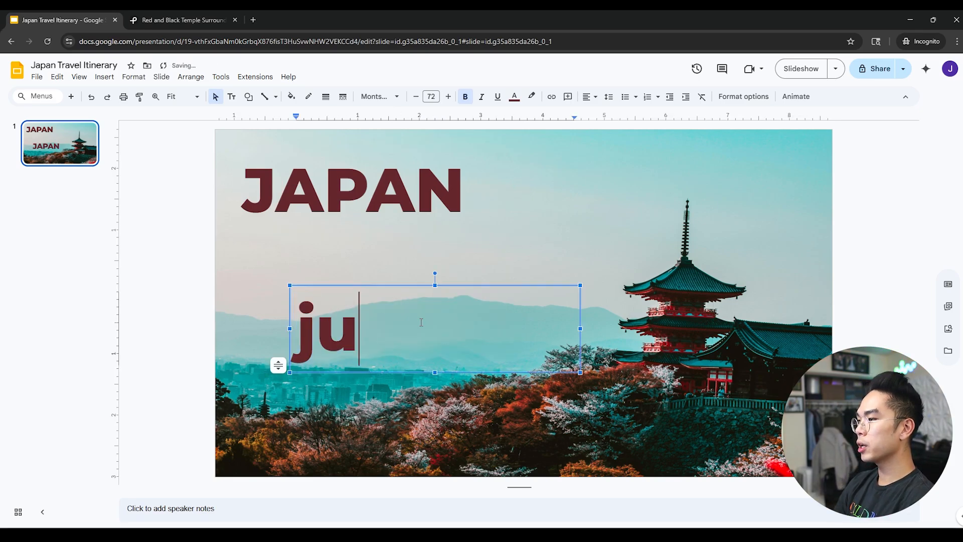
key(BackSpace)
key(BackSpace)
text(JUNE )
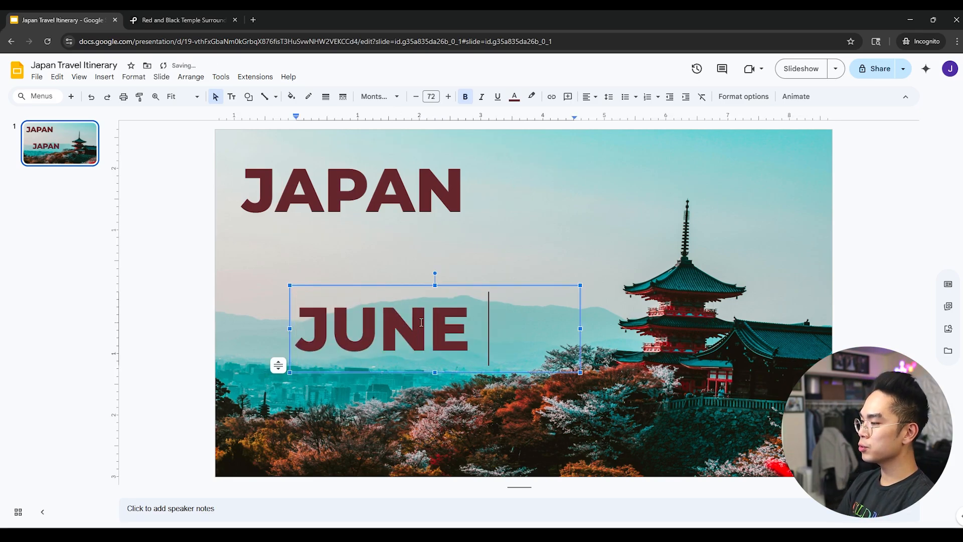
text(2)
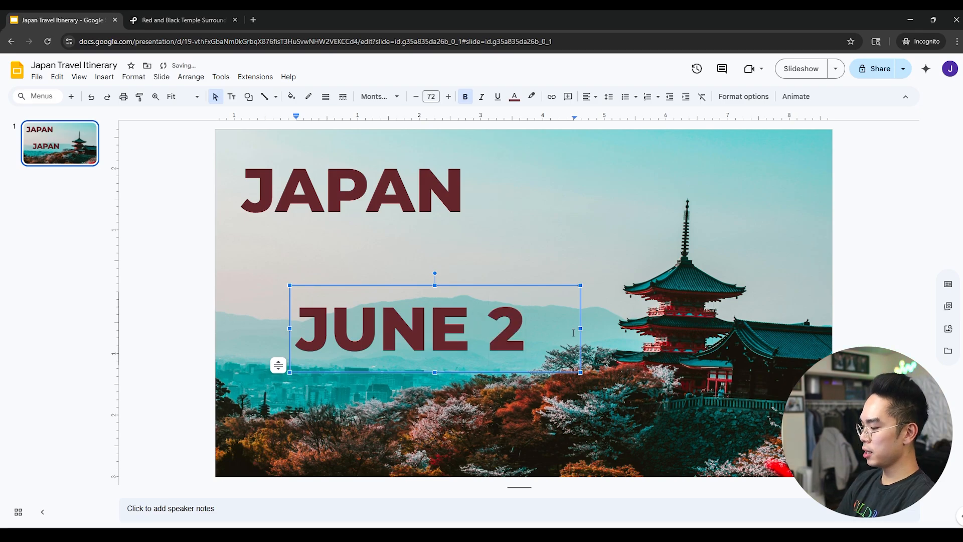
text( - JUNE 9)
- Try font sizes 18, 36 and 24 on the date text, and set it to 18
key(ctrl+a)
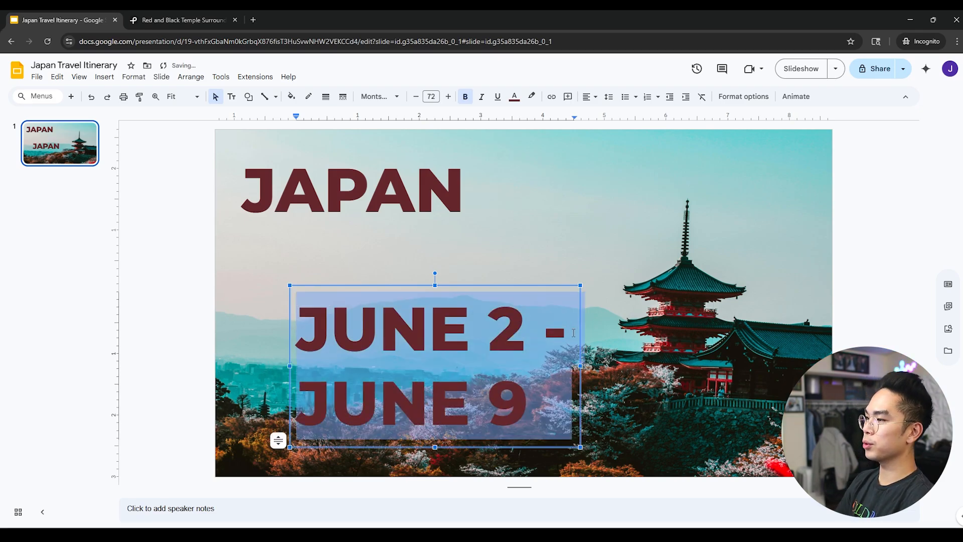
click(432, 98)
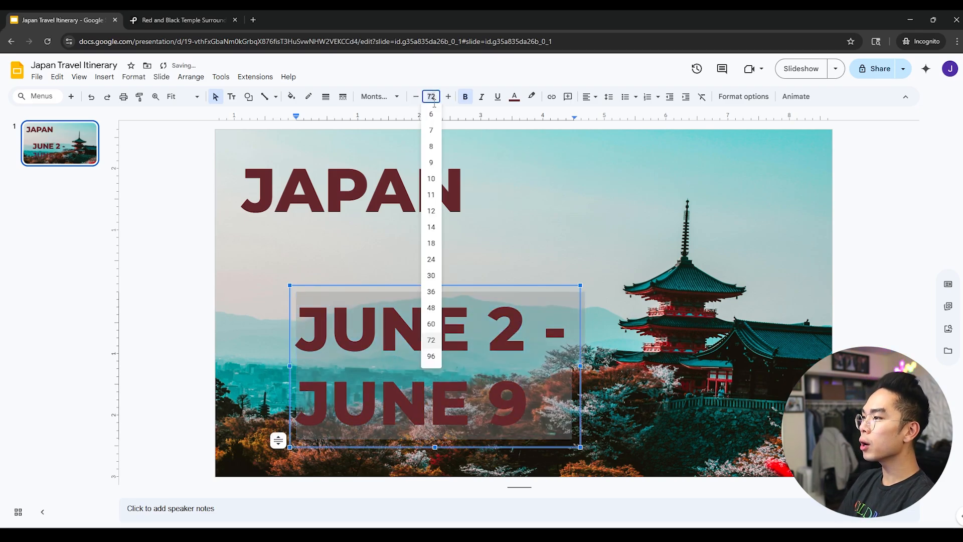
click(431, 243)
click(439, 98)
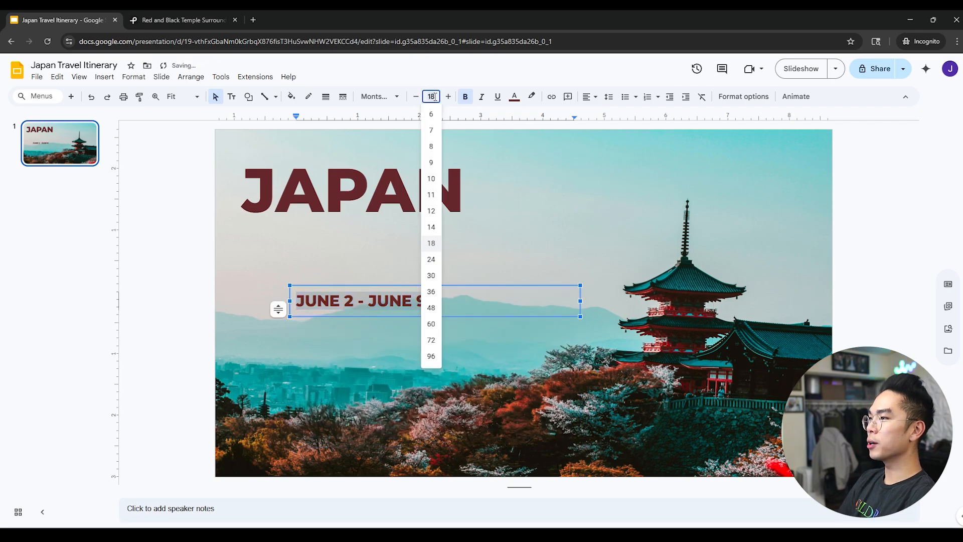
click(432, 294)
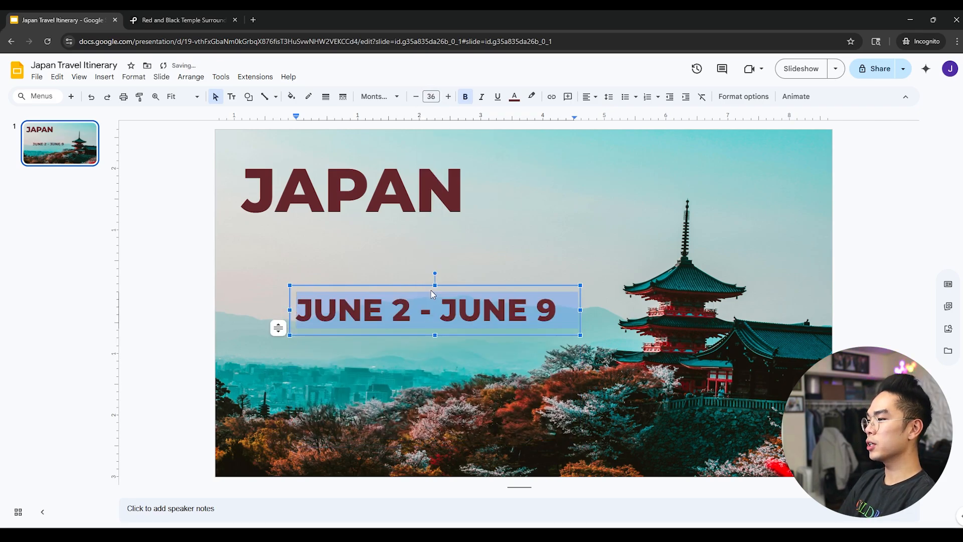
click(432, 97)
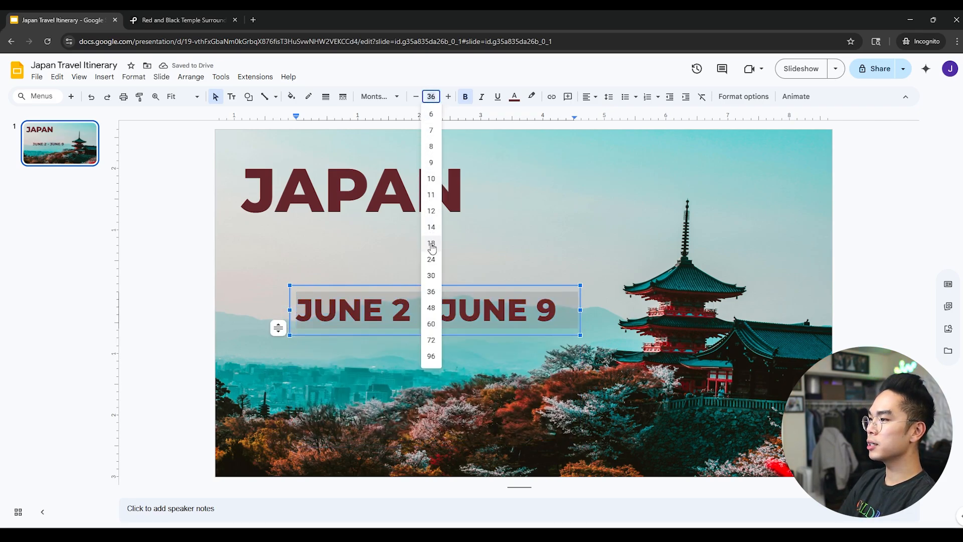
click(432, 264)
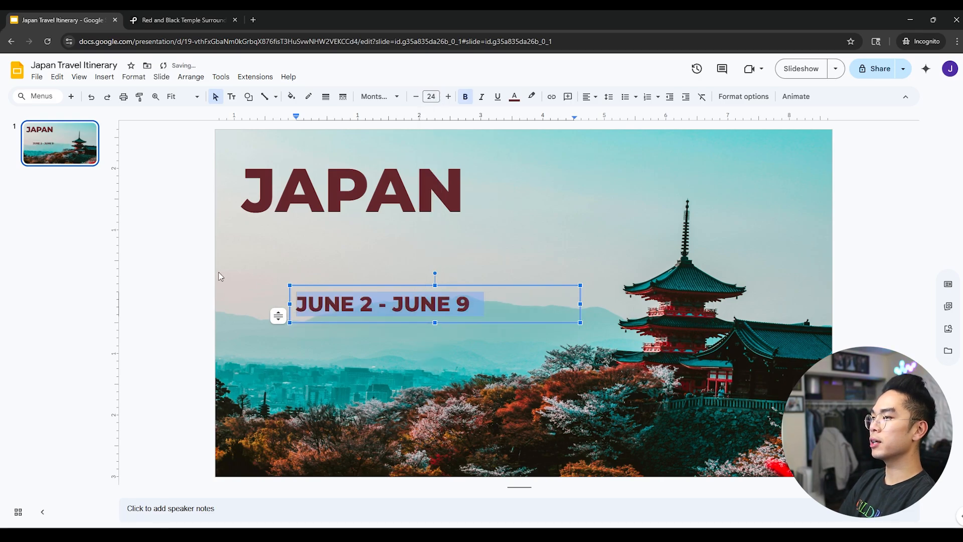
click(432, 96)
click(438, 245)
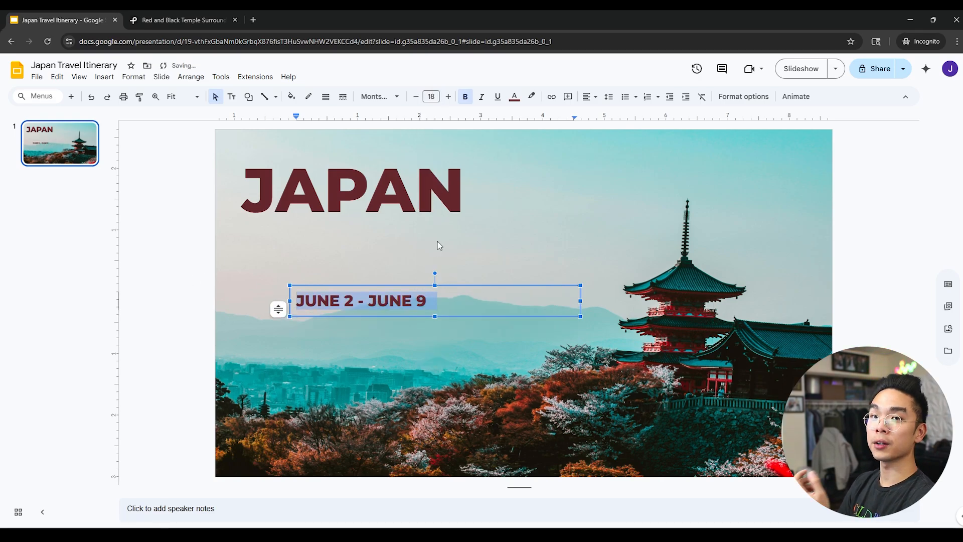
- Move the date text box directly beneath the JAPAN title, lined up with its left edge
click(449, 242)
drag(329, 285, 279, 229)
click(185, 256)
- Recolor the date text with a dark teal sampled from the pagoda's upper roof
click(298, 238)
triple_click(297, 239)
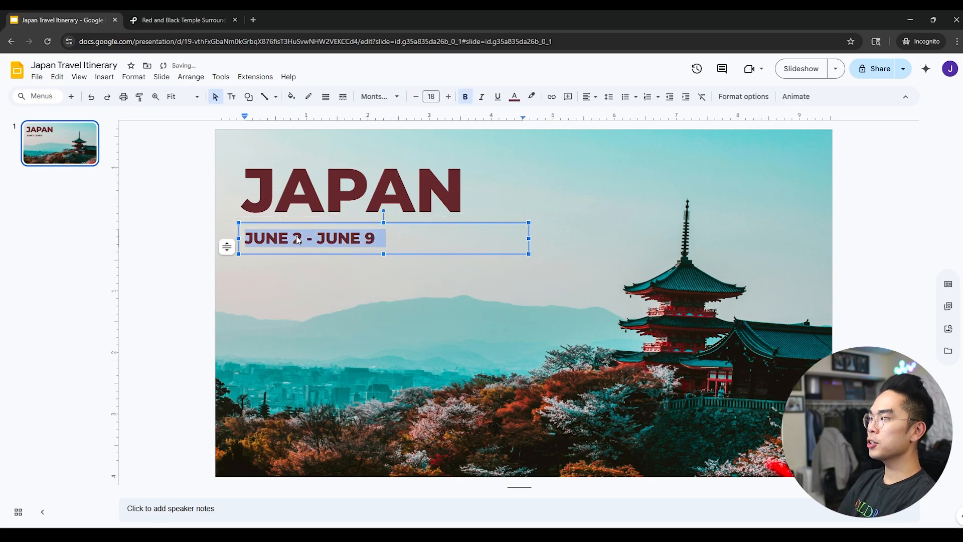
click(514, 98)
click(561, 163)
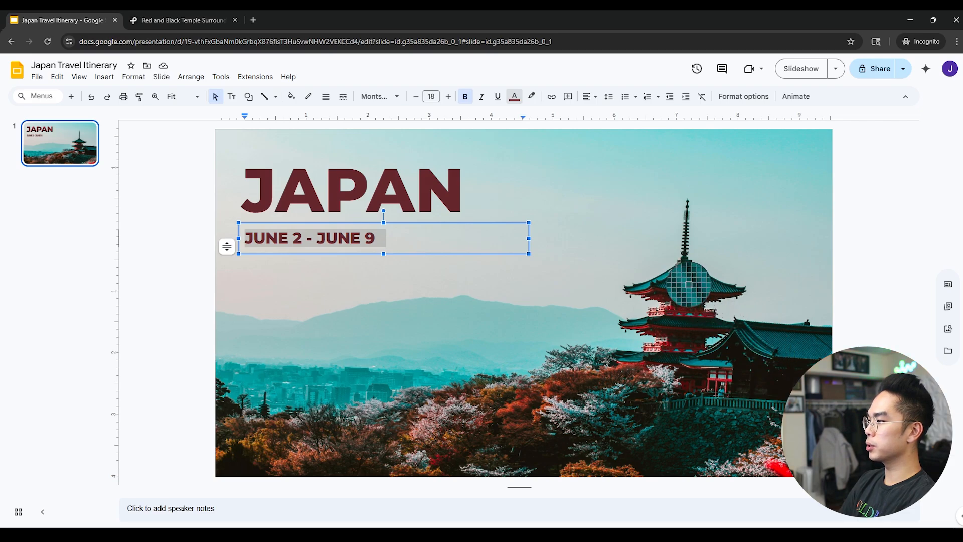
click(687, 279)
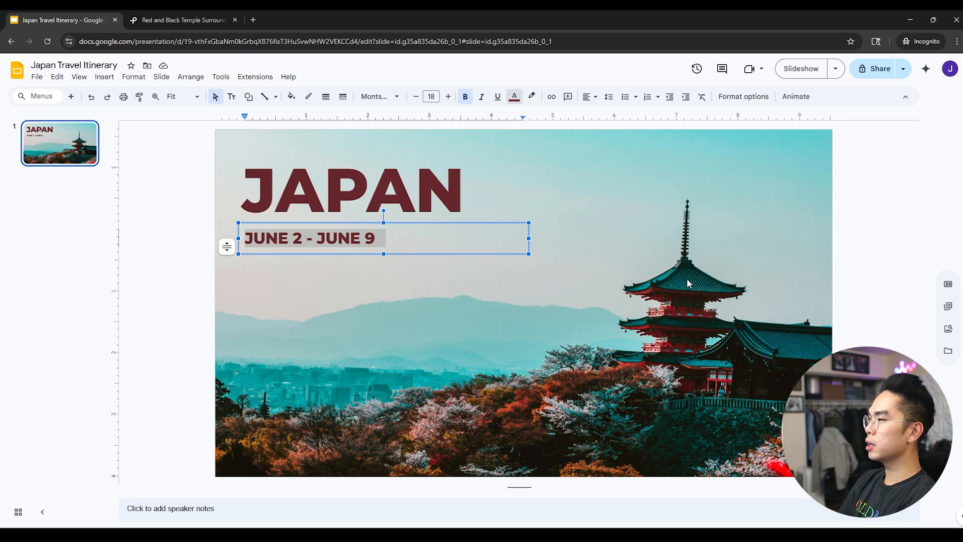
click(379, 239)
click(182, 237)
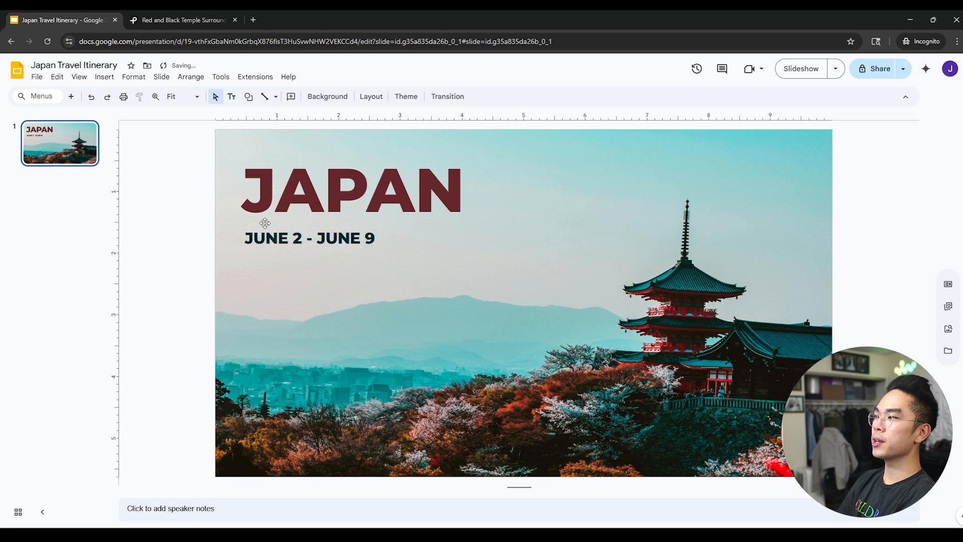
- Nudge the date text box up closer to the JAPAN title and fine-tune the placement of the text
click(265, 224)
drag(266, 224, 266, 218)
click(186, 246)
drag(199, 169, 402, 251)
mouse_move(326, 227)
mouse_down()
mouse_move(325, 247)
mouse_move(325, 227)
mouse_up()
click(207, 248)
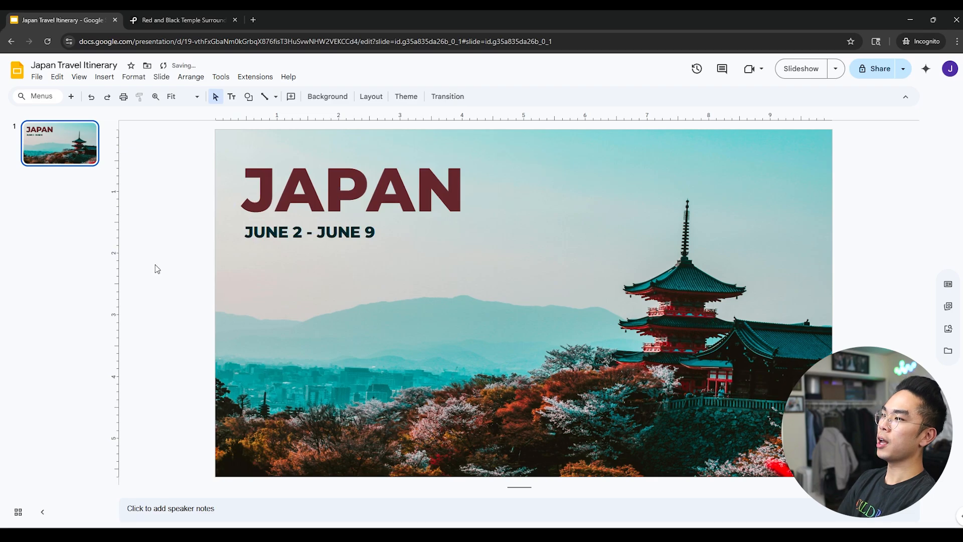
- Duplicate the date text box just below itself and replace the copy's text with "A Trip to Japan with the Jeremy's Tutorials Staff"
click(265, 235)
drag(264, 235, 291, 271)
triple_click(295, 260)
text(A)
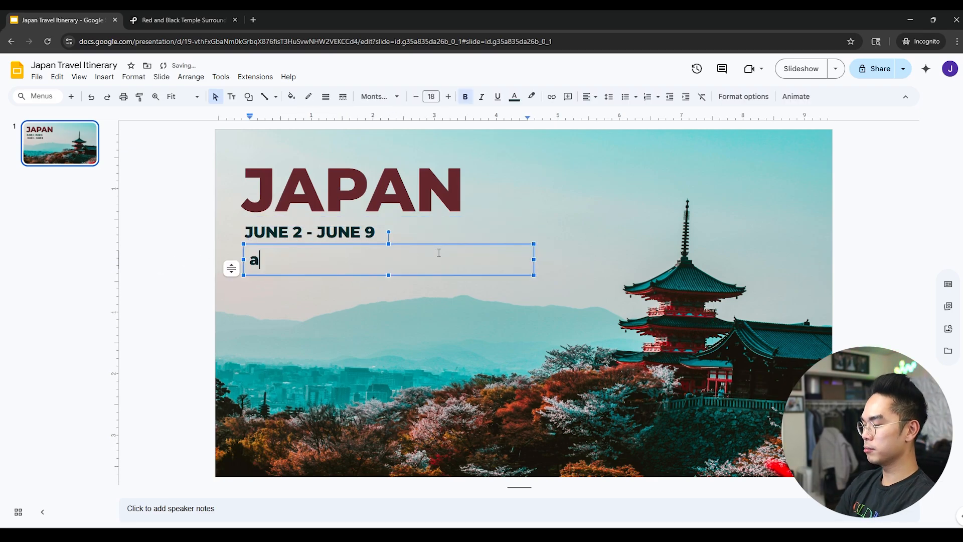
text( T)
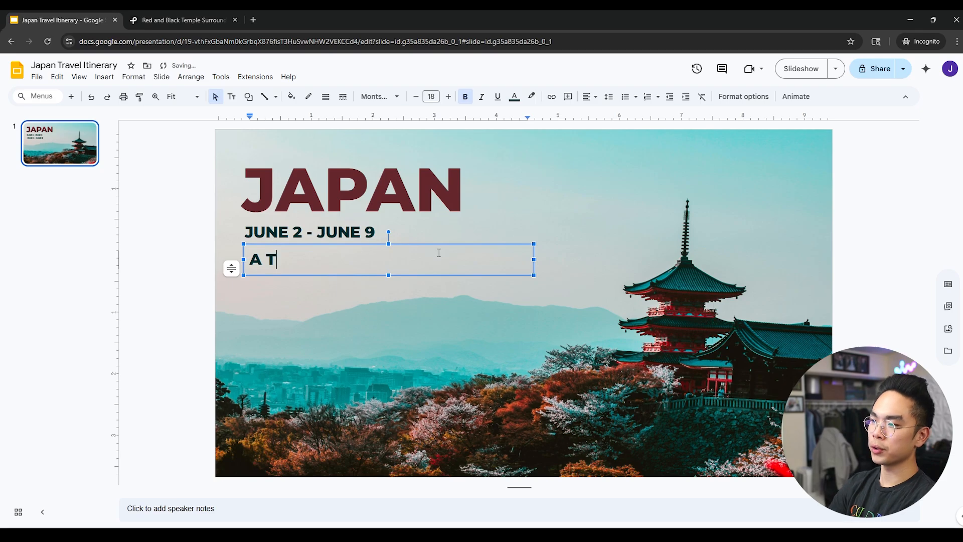
text(rip to Japan with )
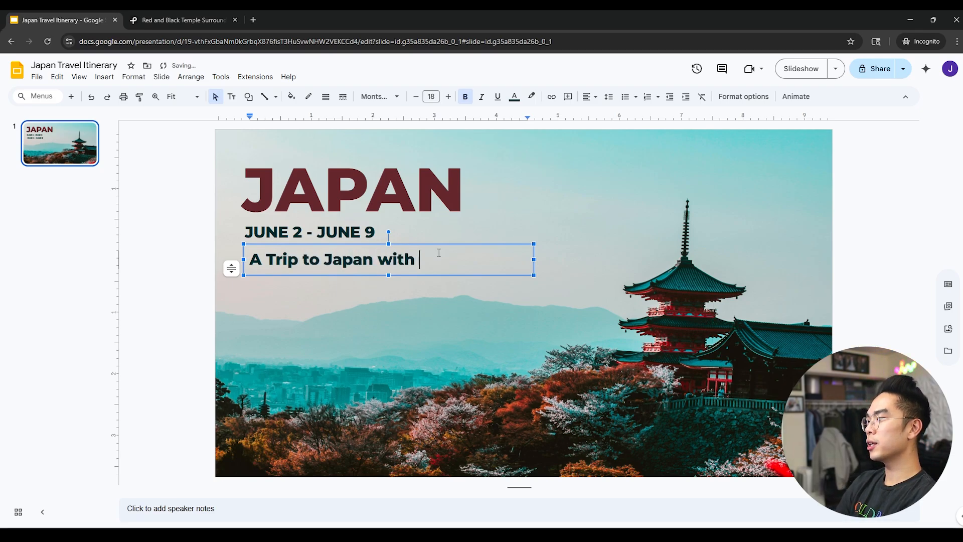
text(the Jeremy's Tutorials Staff)
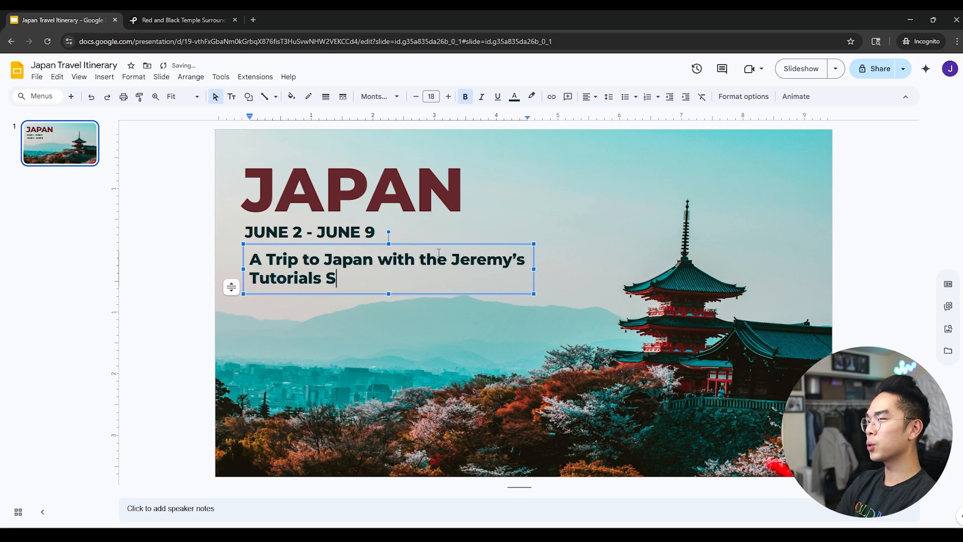
- Widen the tagline text box so its text fits on one line, and align it with the date's left edge
key(ctrl+a)
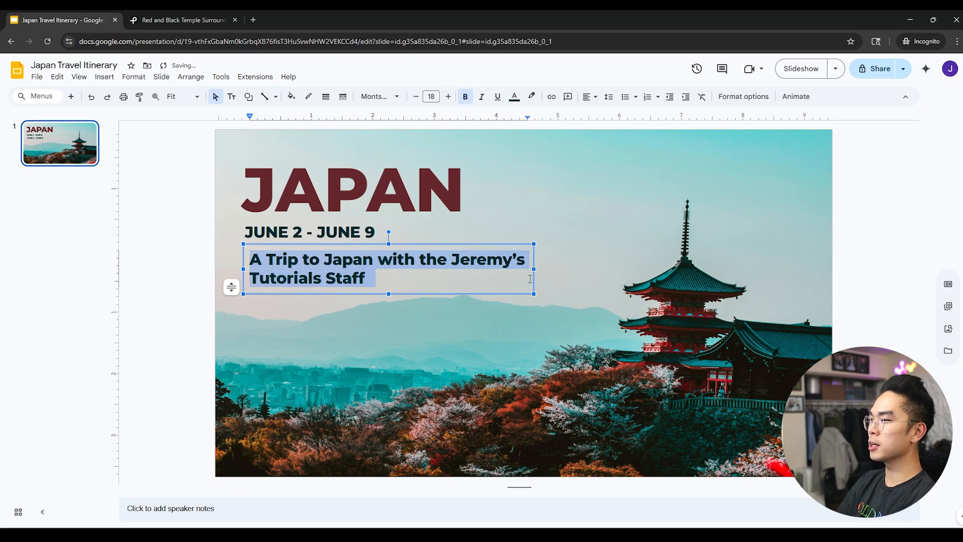
drag(534, 269, 659, 268)
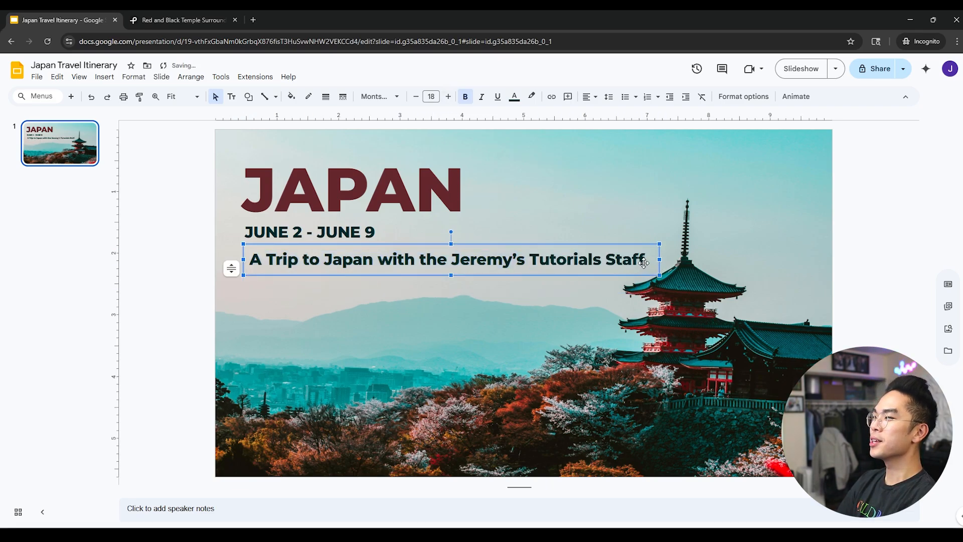
key(ctrl+a)
click(190, 262)
click(261, 265)
drag(261, 273, 257, 270)
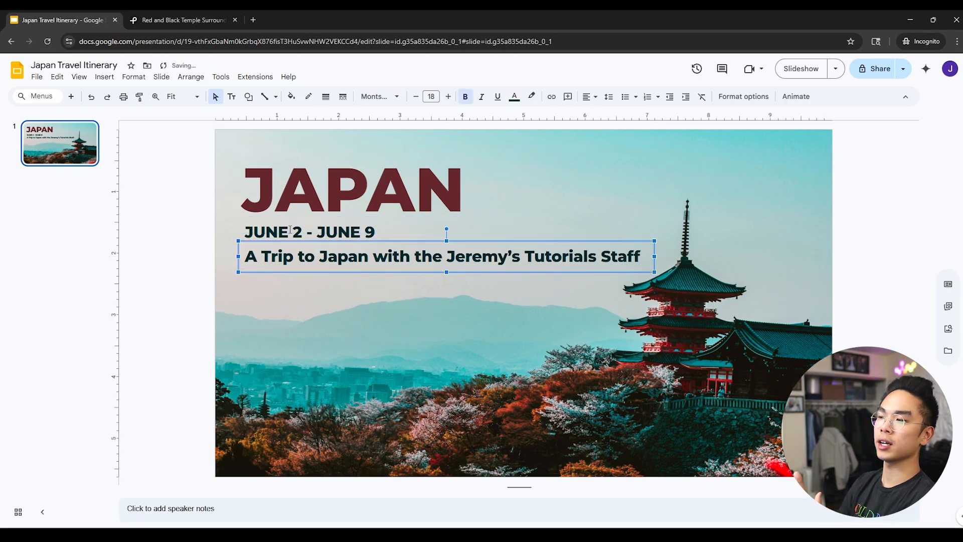
- Reduce the tagline's font size to 14 and adjust its spacing below the date
click(417, 98)
click(417, 98)
click(417, 98)
click(417, 98)
click(252, 275)
click(278, 265)
drag(278, 266, 278, 269)
click(211, 284)
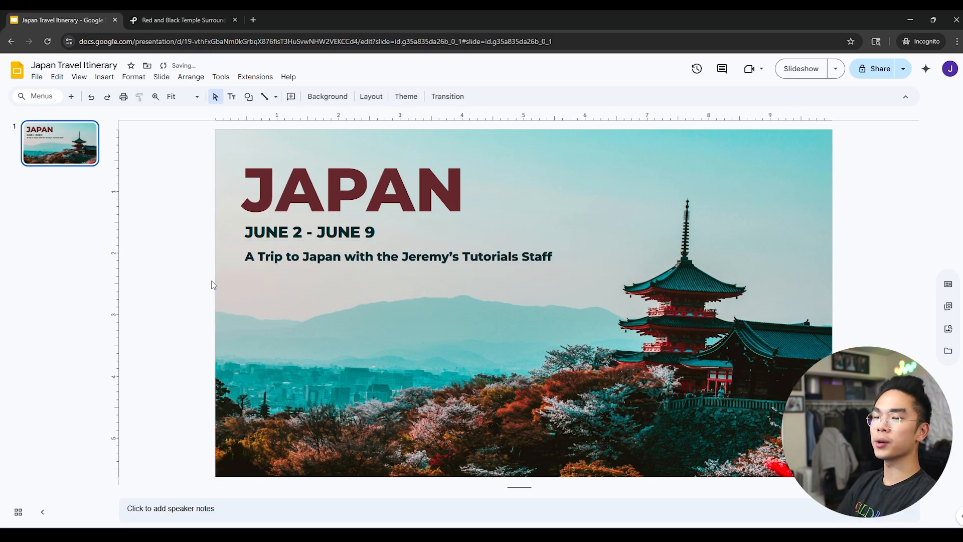
- Recolor the whole tagline with a teal sampled from the cityscape area of the background photo
triple_click(282, 258)
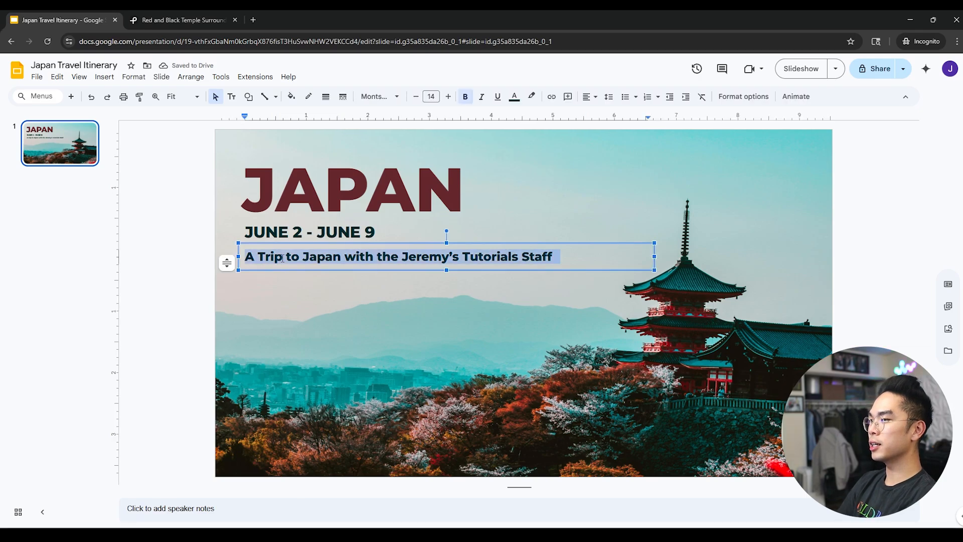
click(515, 99)
click(573, 161)
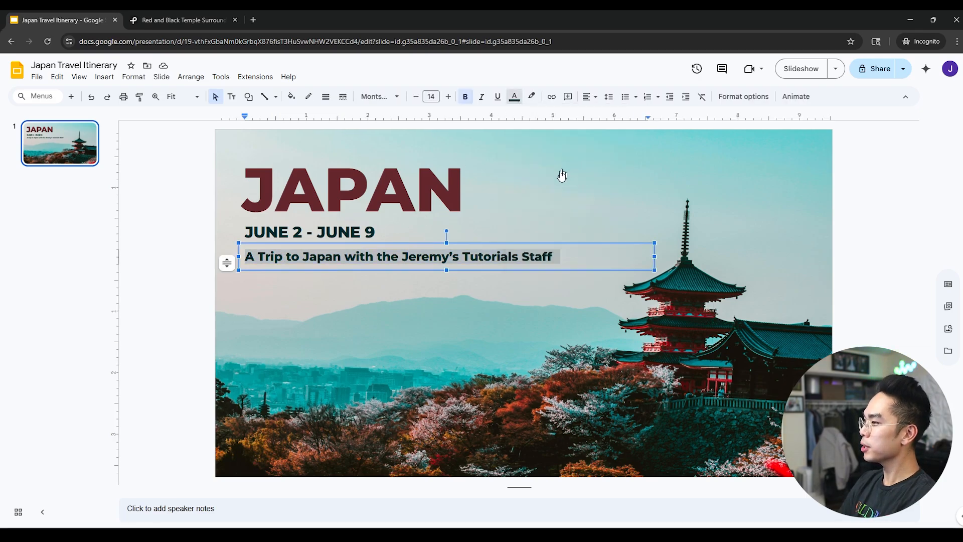
click(356, 372)
click(160, 339)
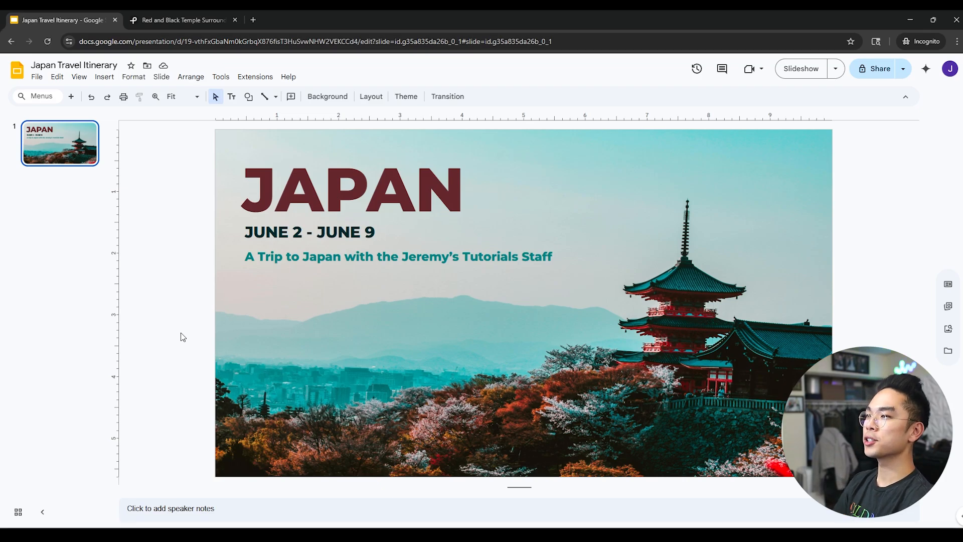
- Add a second slide and delete its title and body placeholders to leave it blank
click(37, 276)
key(ctrl+m)
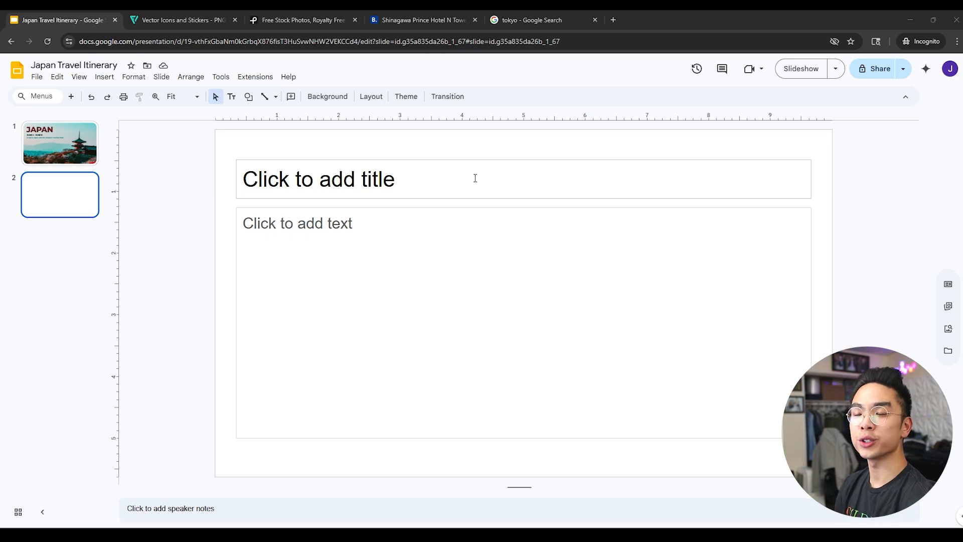
drag(229, 147, 838, 452)
key(Delete)
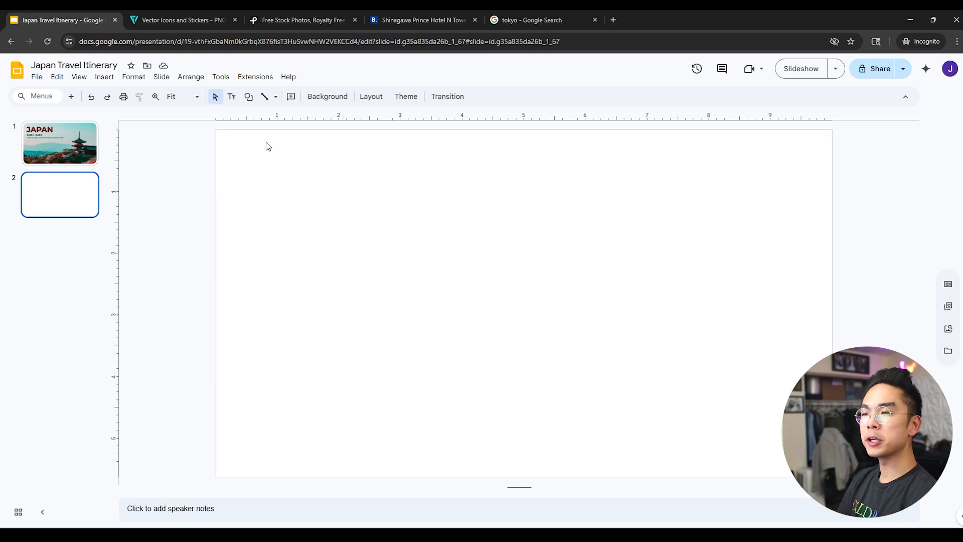
- Switch to Pexels, search its photos for "ana" and browse the results for an ANA plane picture
click(178, 13)
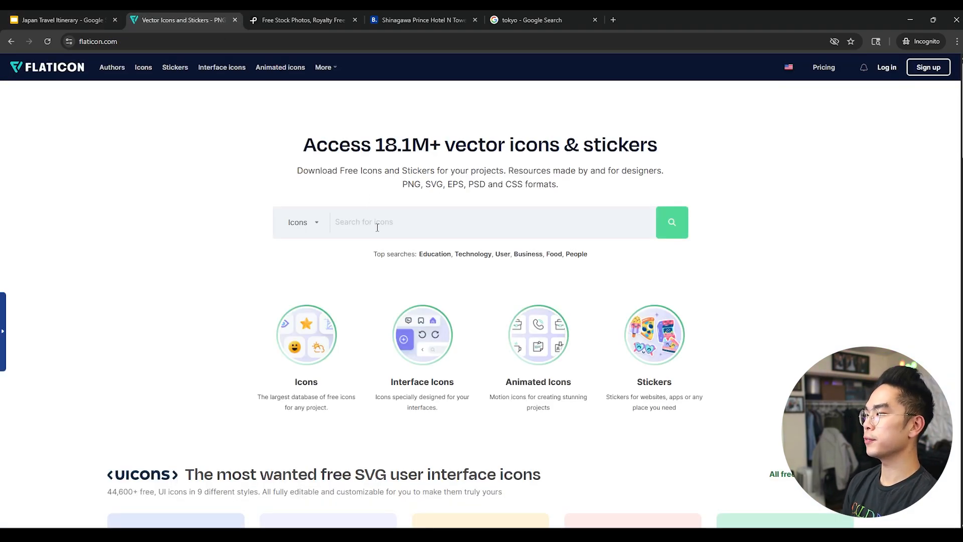
key(ctrl+Tab)
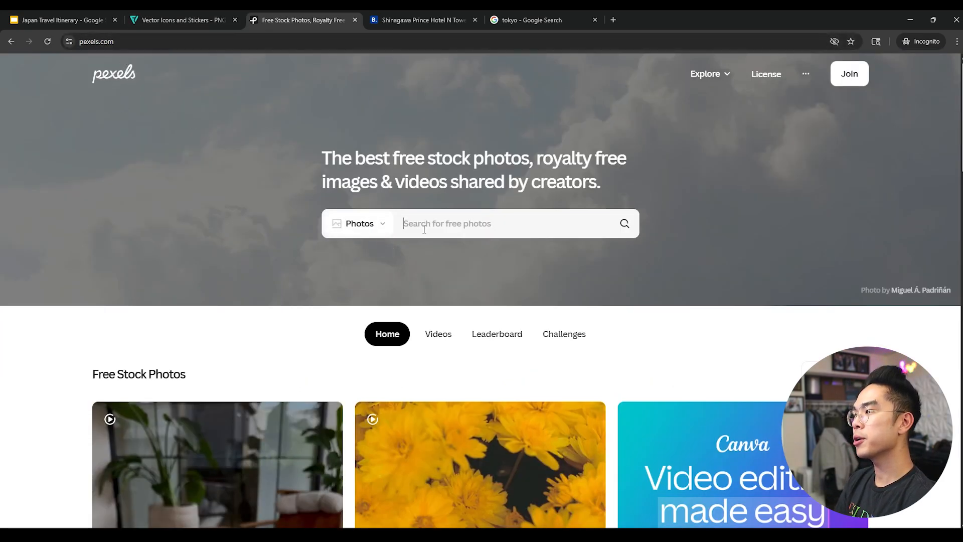
click(582, 223)
text(ana)
key(Return)
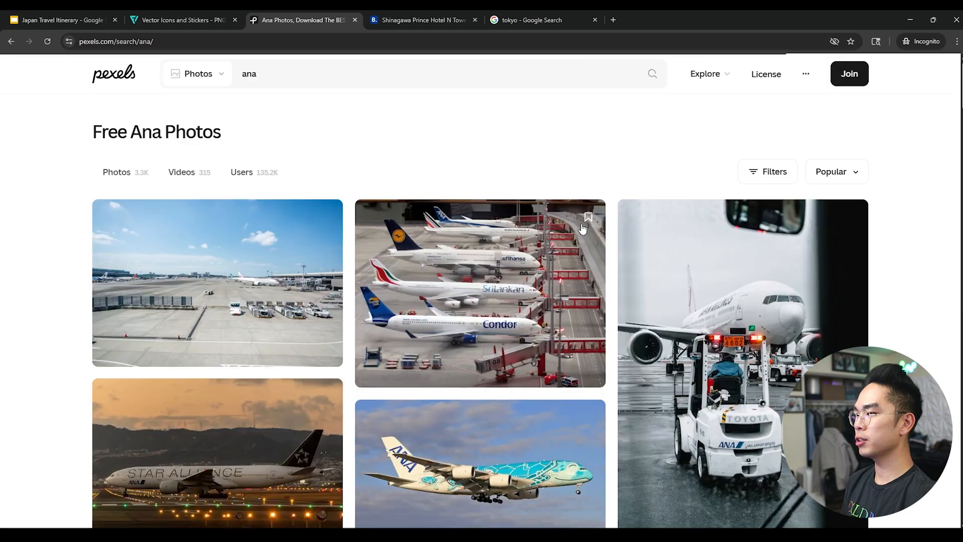
scroll(421, 319, down, 10)
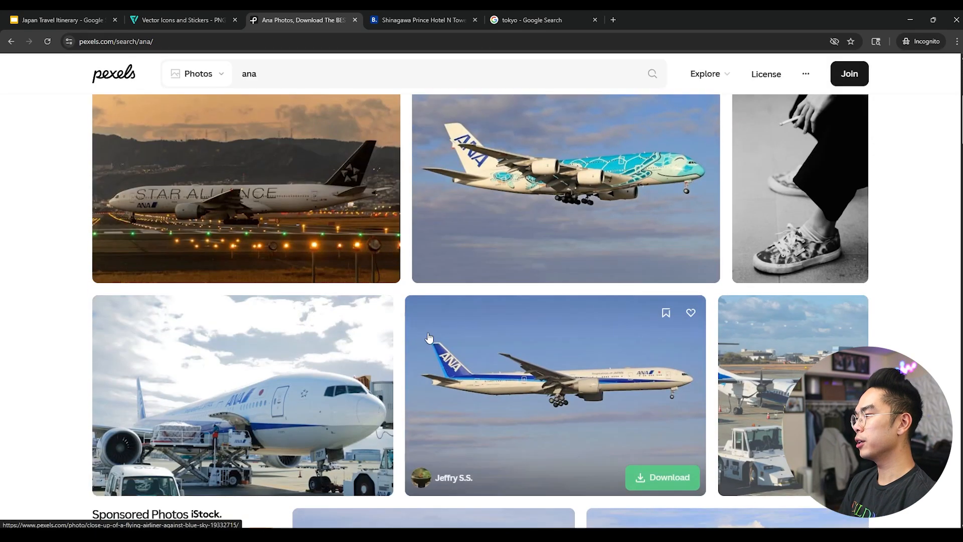
scroll(474, 337, down, 10)
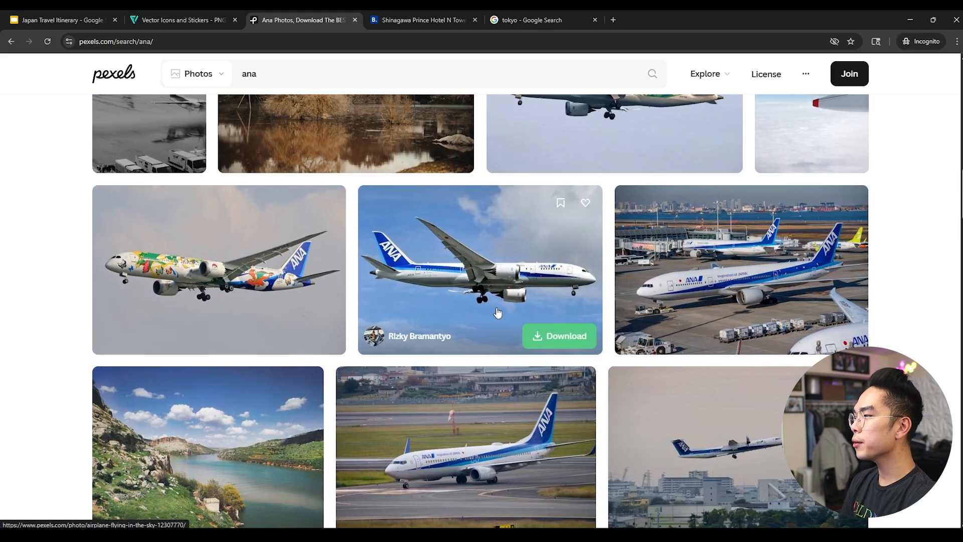
- Copy the photo of the ANA plane flying against a blue, cloudy sky and paste it onto slide 2 in Google Slides
click(497, 314)
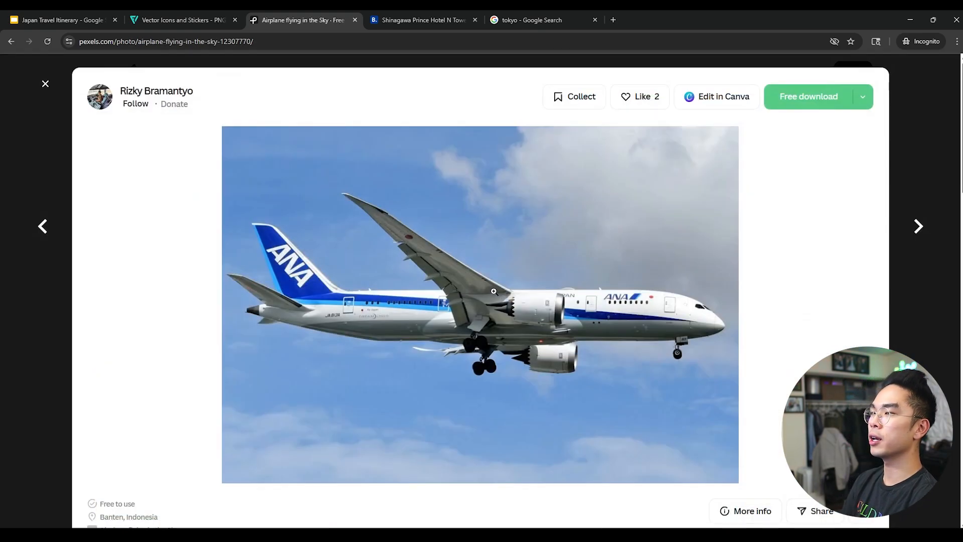
right_click(477, 237)
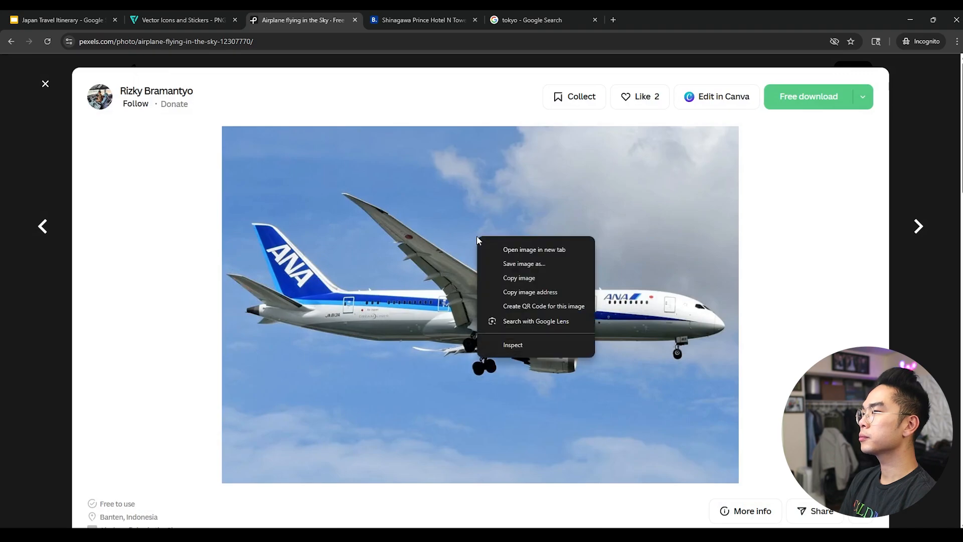
click(510, 279)
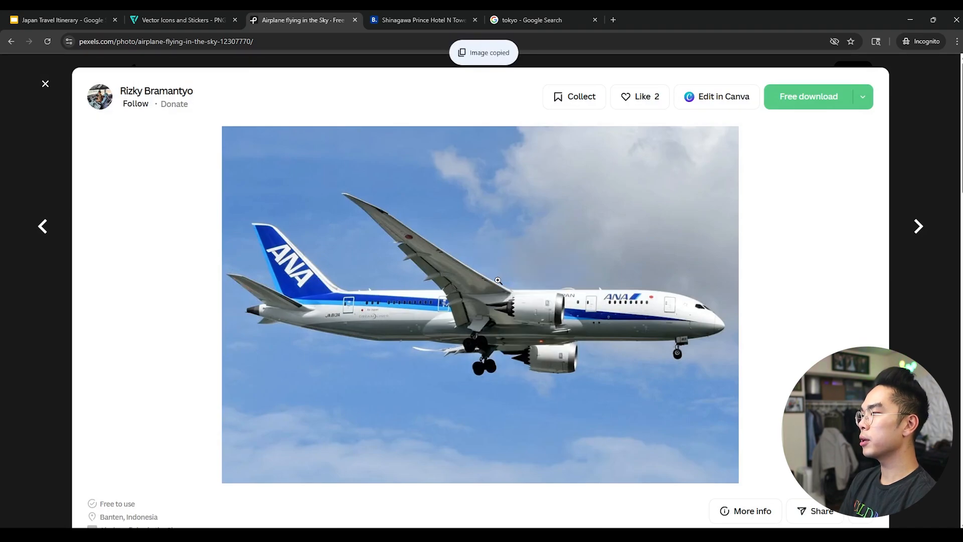
click(68, 20)
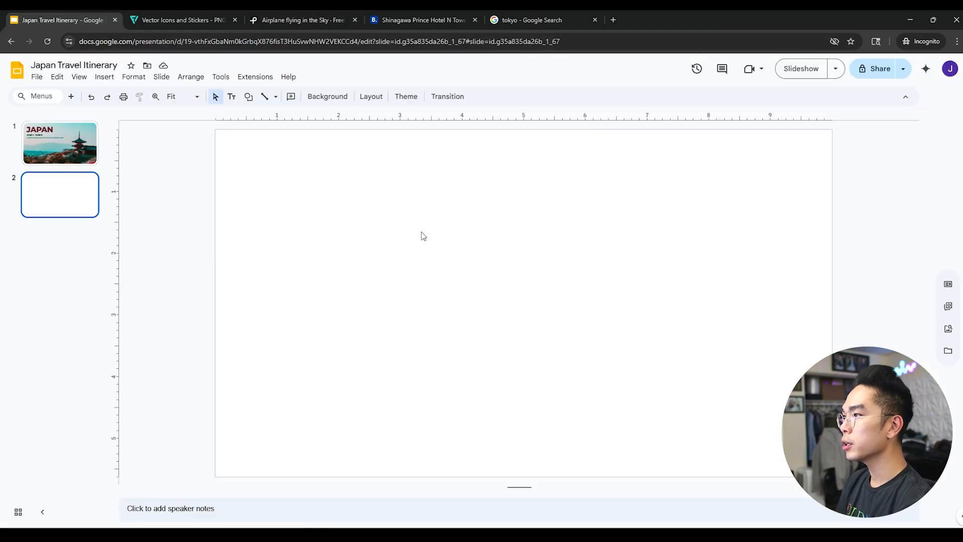
key(ctrl+v)
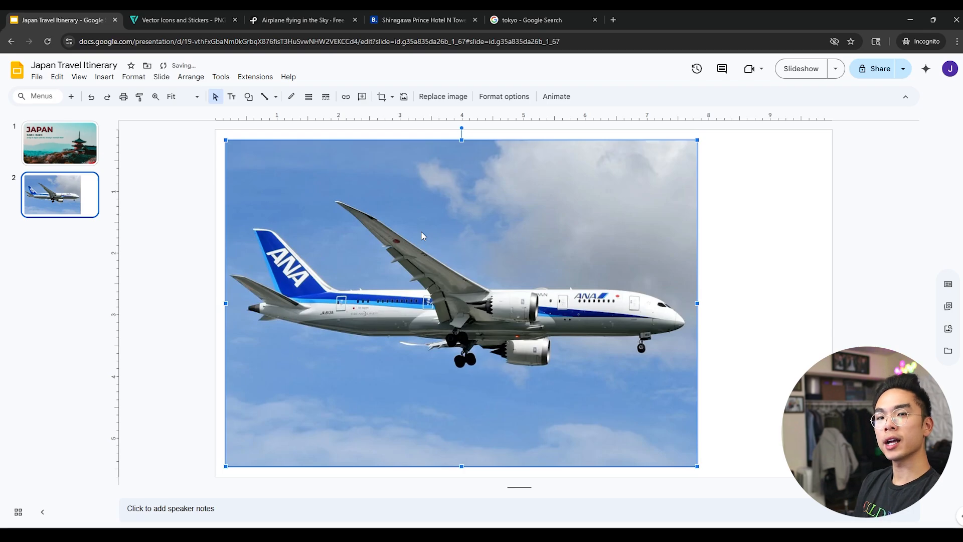
- Place the plane photo in the slide's top-left corner and scale it proportionally to half the slide width
drag(476, 237, 462, 228)
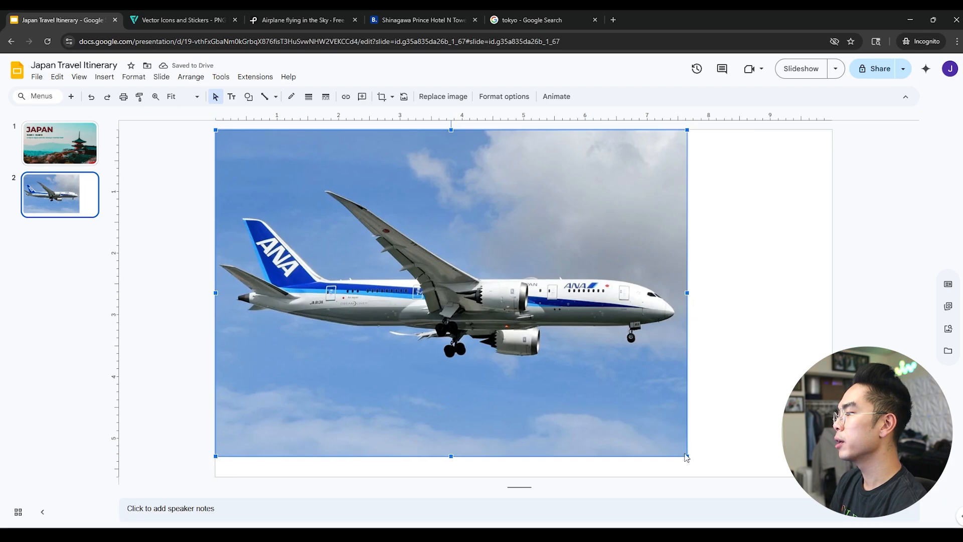
drag(687, 458, 522, 321)
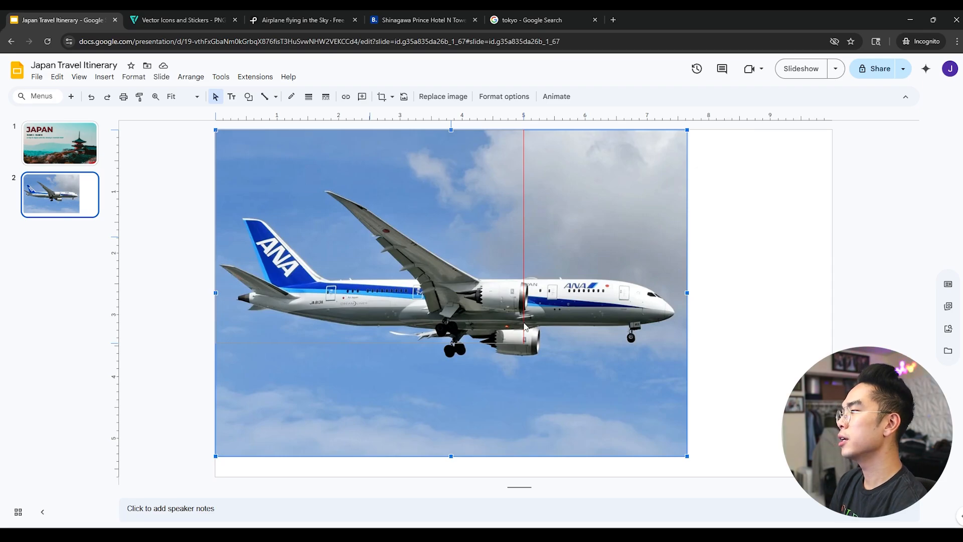
drag(524, 326, 524, 325)
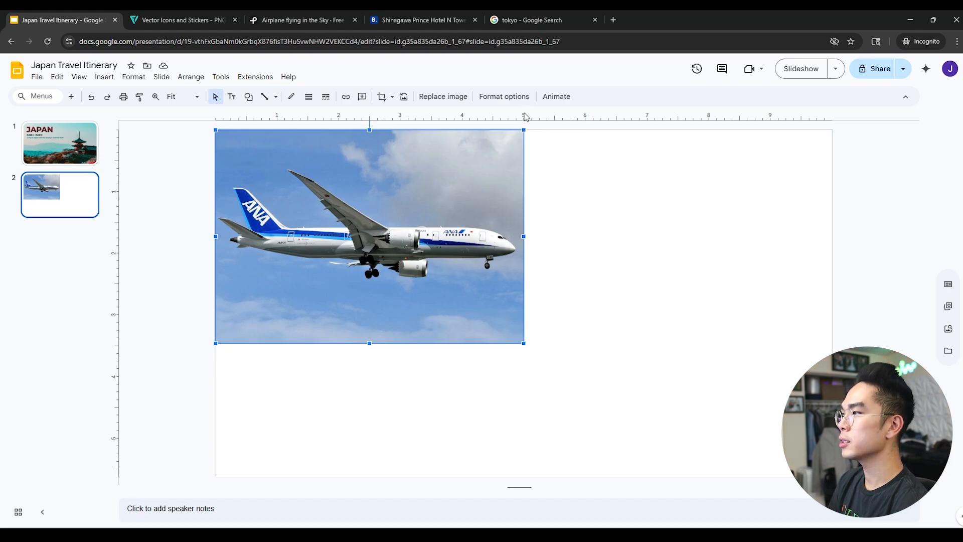
click(79, 77)
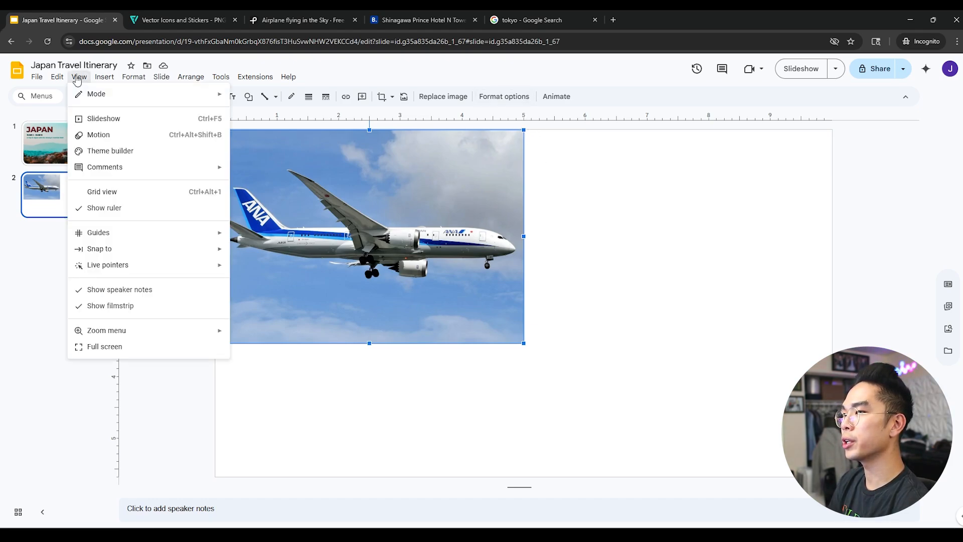
click(563, 297)
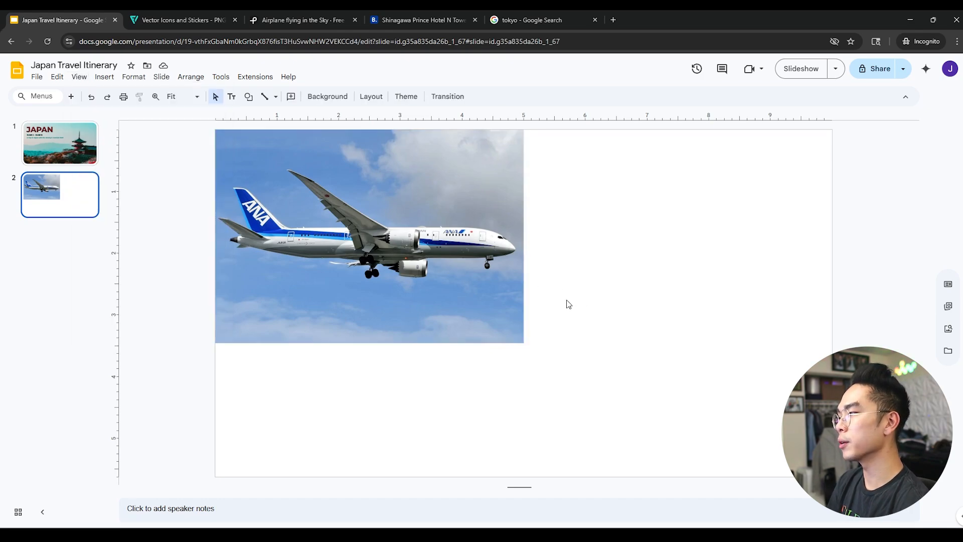
- Crop the bottom edge of the plane photo up to the slide's vertical midpoint
click(430, 247)
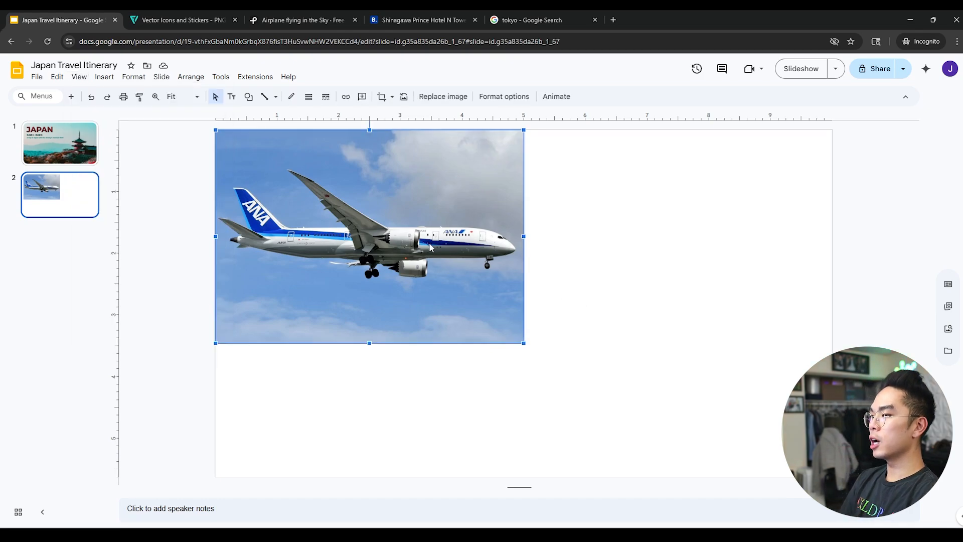
click(381, 98)
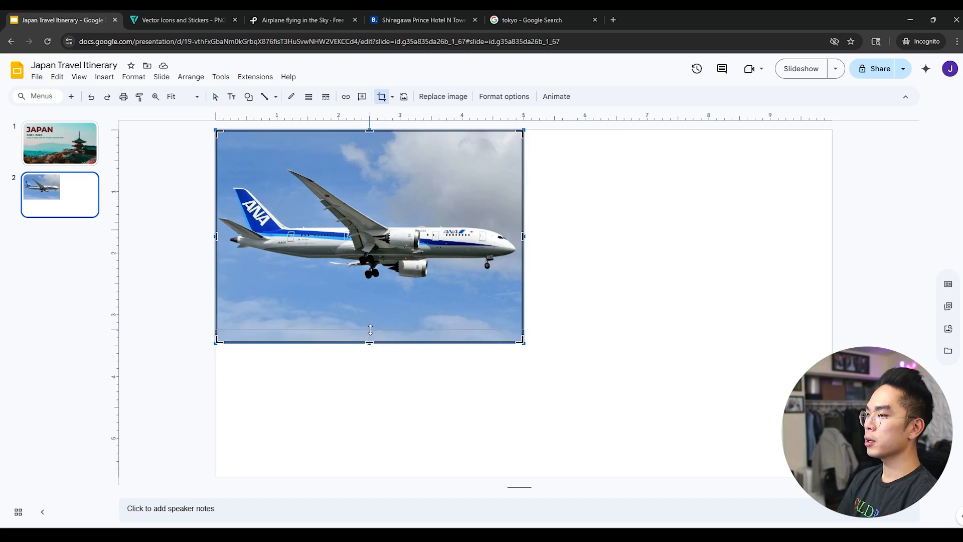
drag(369, 343, 373, 315)
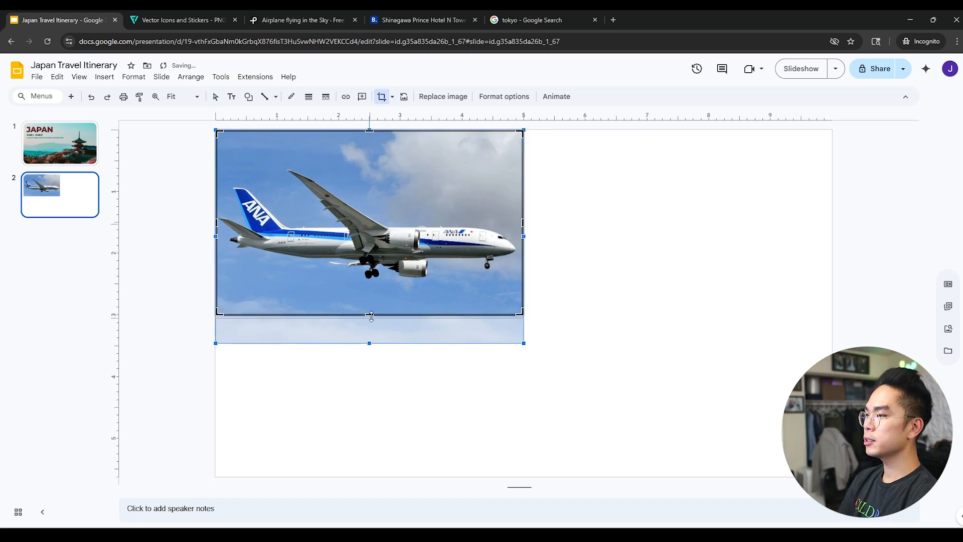
mouse_move(370, 295)
mouse_down()
mouse_move(371, 220)
mouse_move(366, 303)
mouse_up()
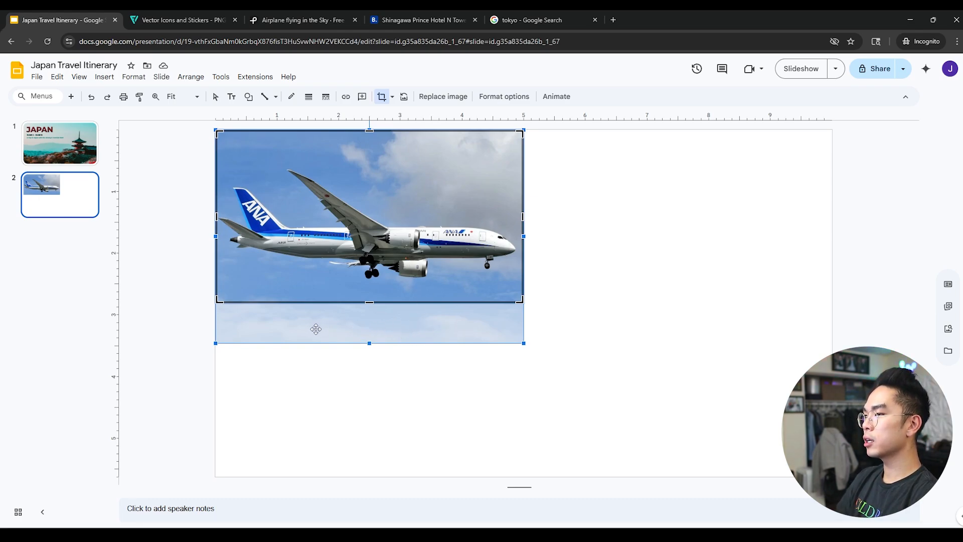
- Shift the plane photo slightly upward inside its crop frame, undo any excess move, and apply the crop
mouse_move(317, 328)
mouse_down()
mouse_move(316, 314)
mouse_move(312, 328)
mouse_up()
drag(319, 311, 630, 464)
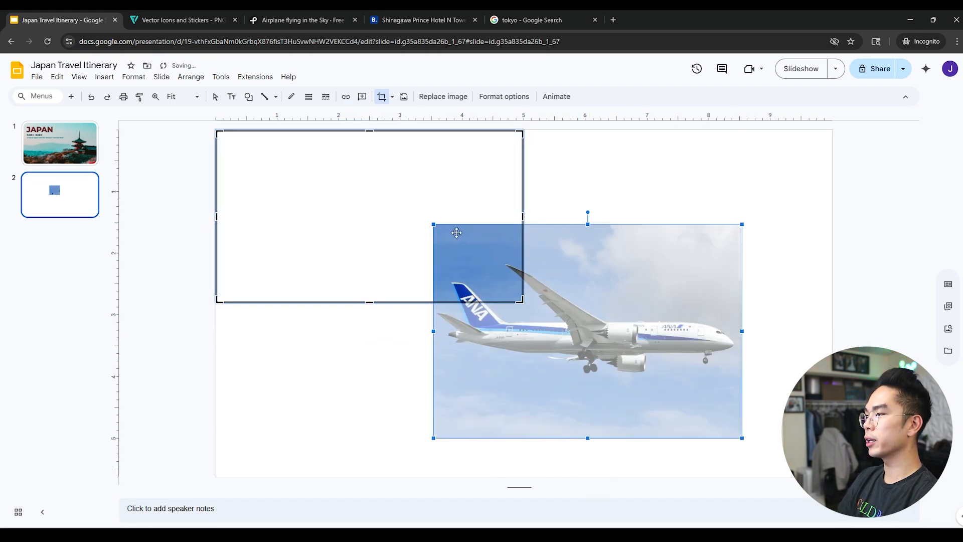
key(ctrl+z)
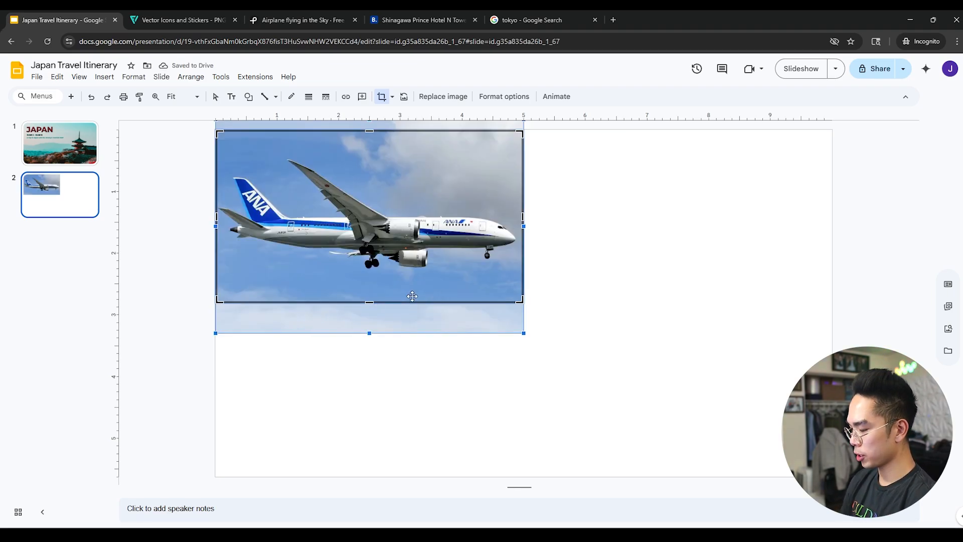
key(Return)
click(413, 379)
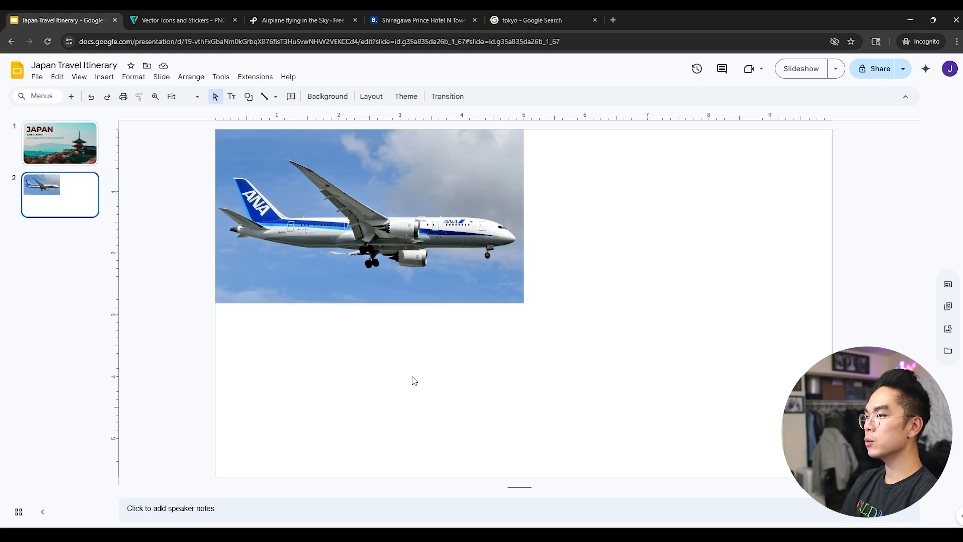
- Switch to the Shinagawa Prince Hotel N Tower page on Booking.com and copy the Small Double Room photo from its gallery
click(443, 20)
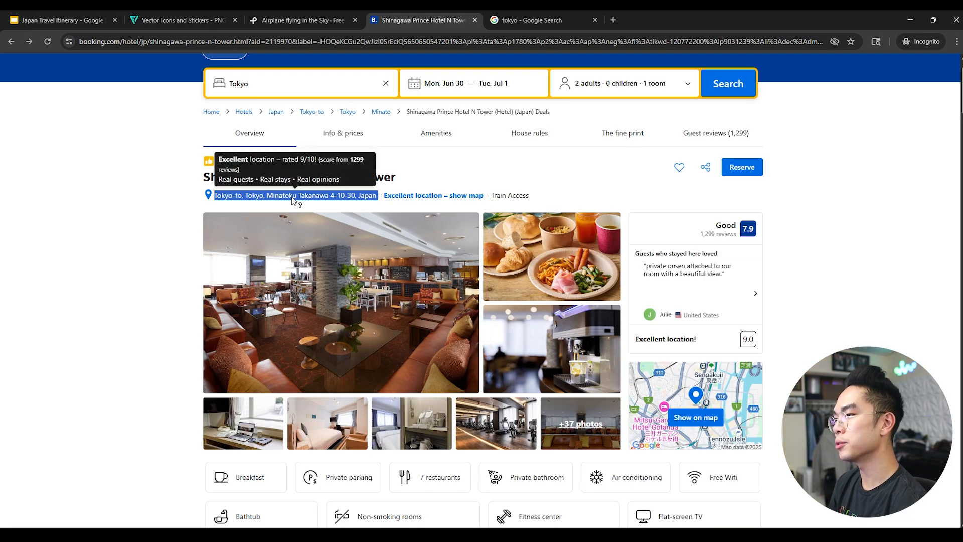
click(294, 200)
click(343, 419)
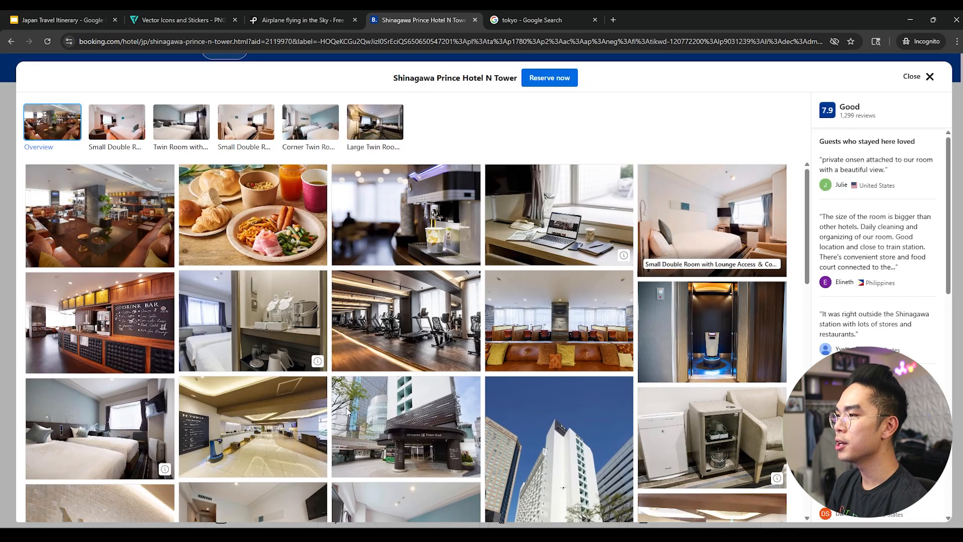
click(685, 228)
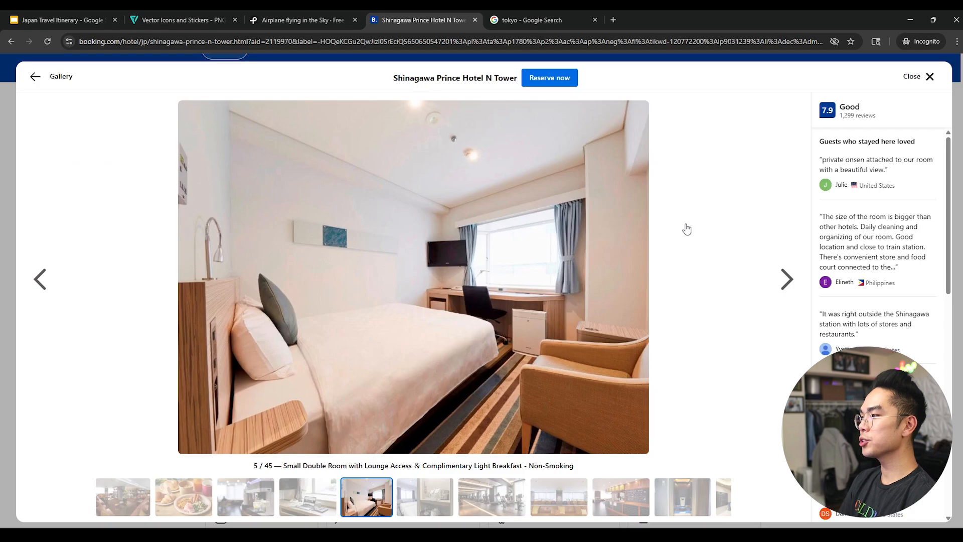
right_click(430, 348)
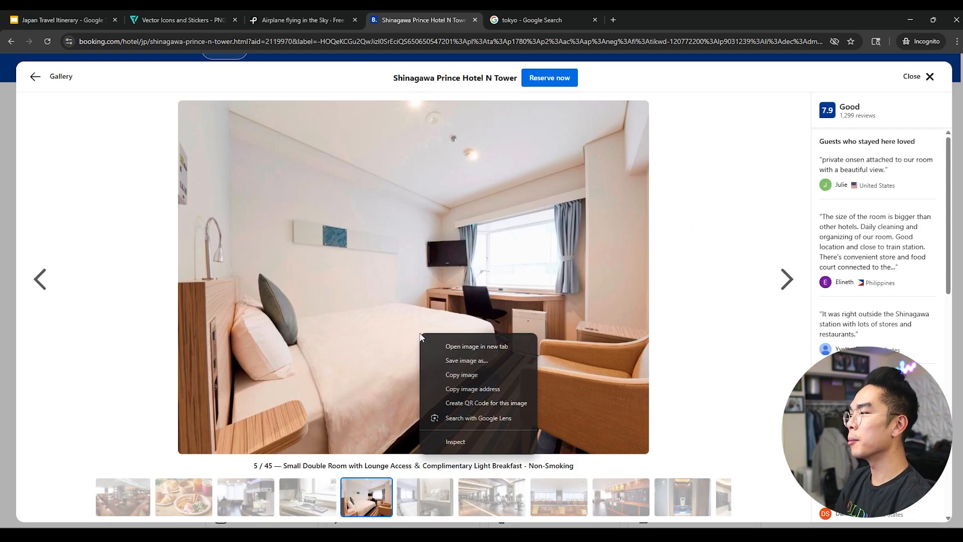
click(467, 377)
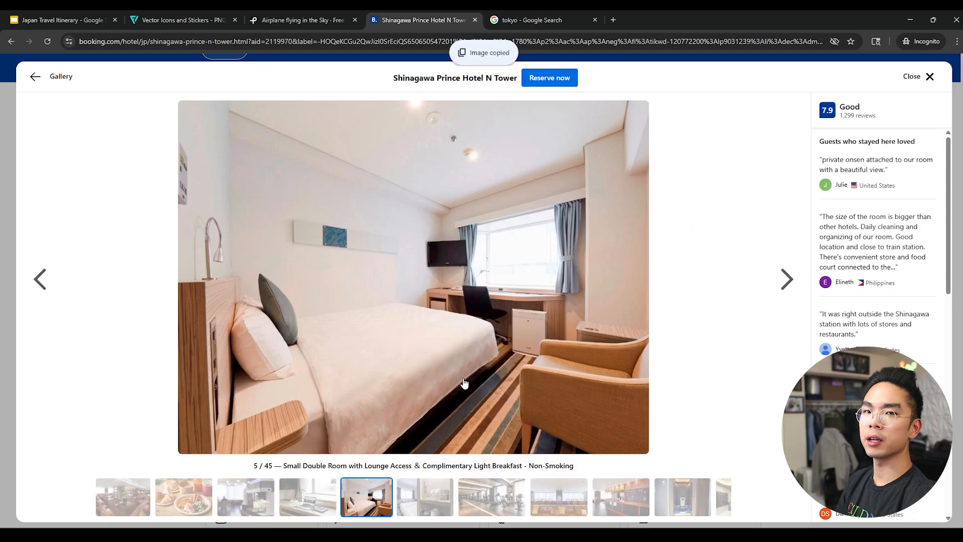
- Paste the hotel room photo onto slide 2 in Google Slides and move it to the slide's bottom-right corner
key(ctrl+1)
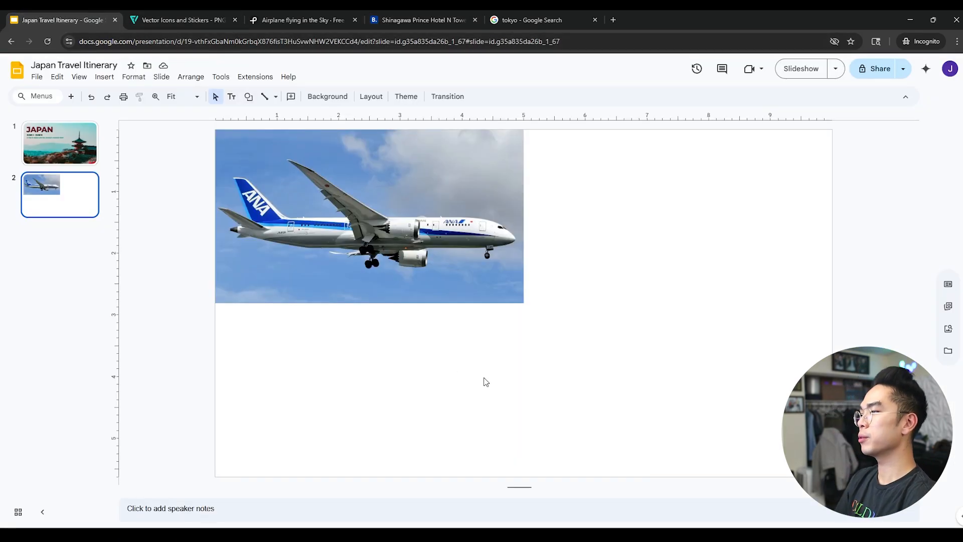
key(ctrl+v)
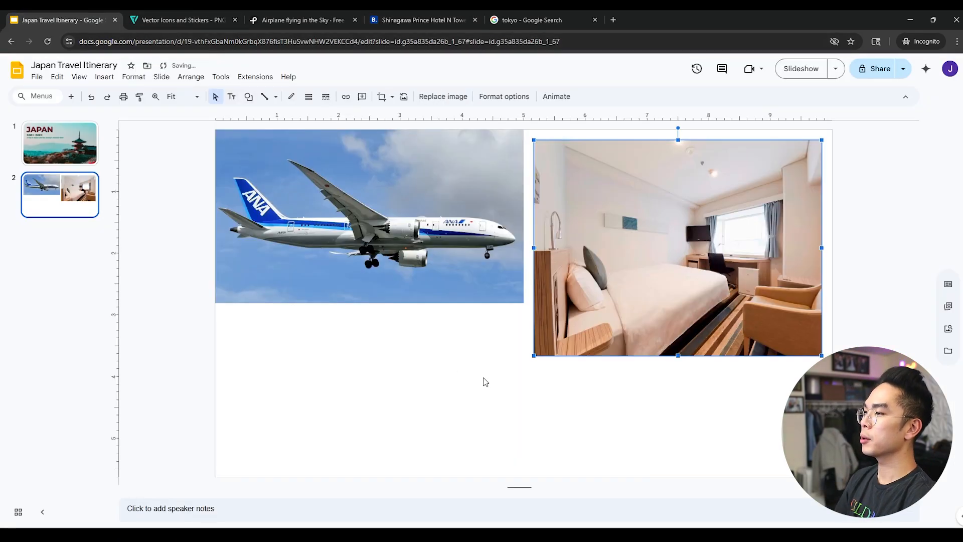
drag(737, 261, 744, 379)
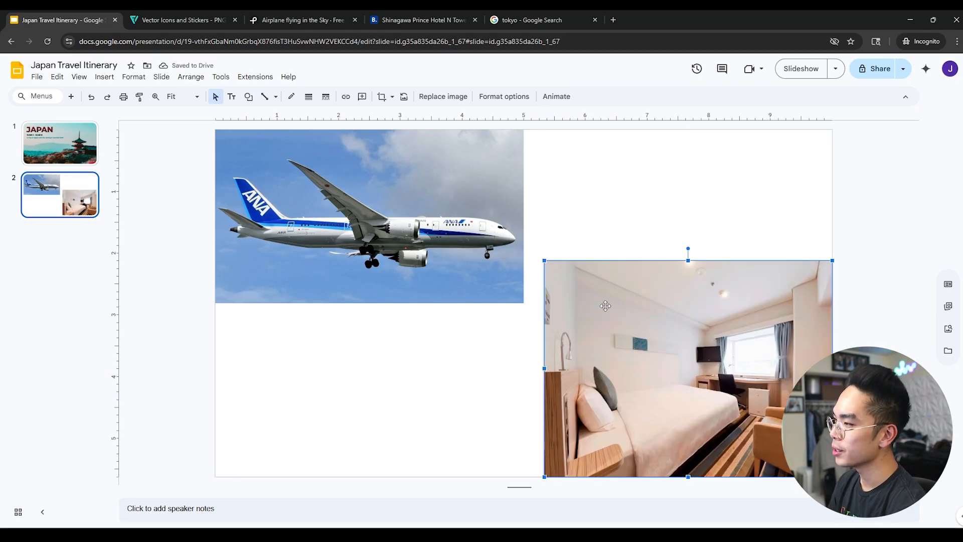
- Enlarge the hotel room photo to the slide's vertical centre line and crop its top edge down to the slide's horizontal midline
drag(544, 260, 524, 245)
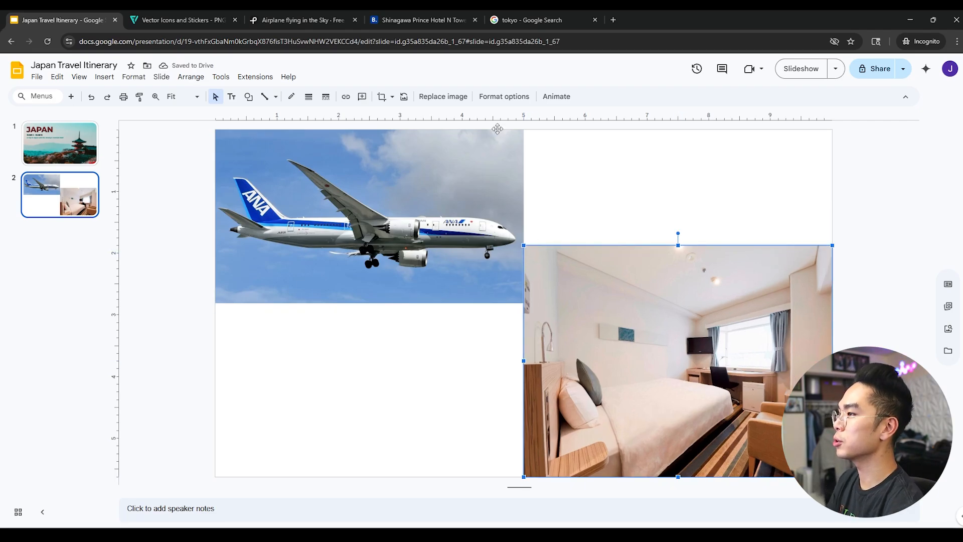
click(382, 96)
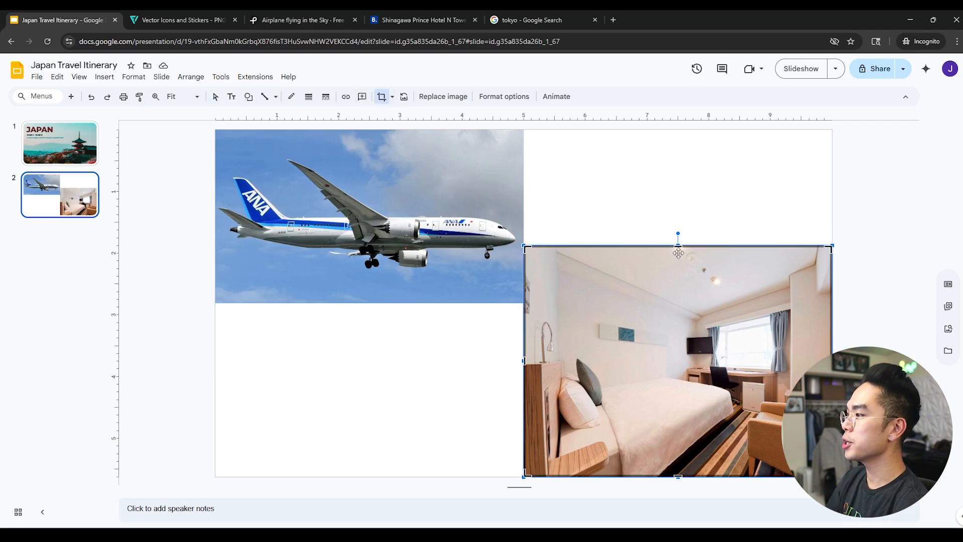
drag(678, 245, 682, 304)
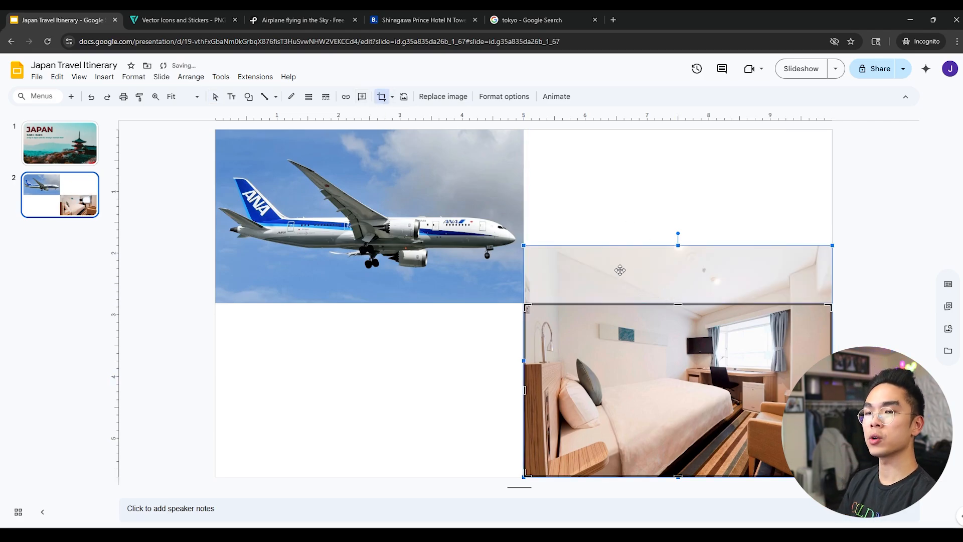
key(Return)
click(614, 271)
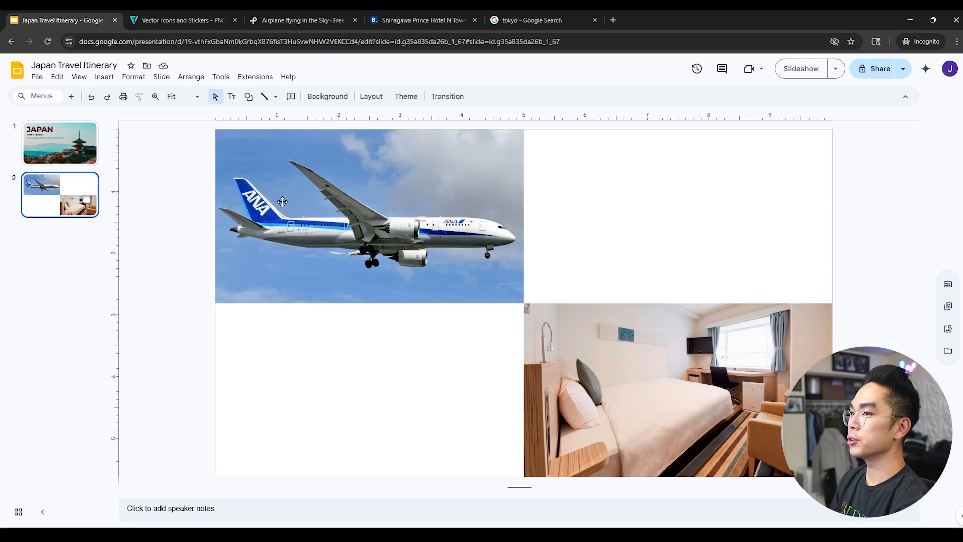
- Copy the JAPAN title text box from slide 1 and paste it onto slide 2
click(75, 146)
click(342, 178)
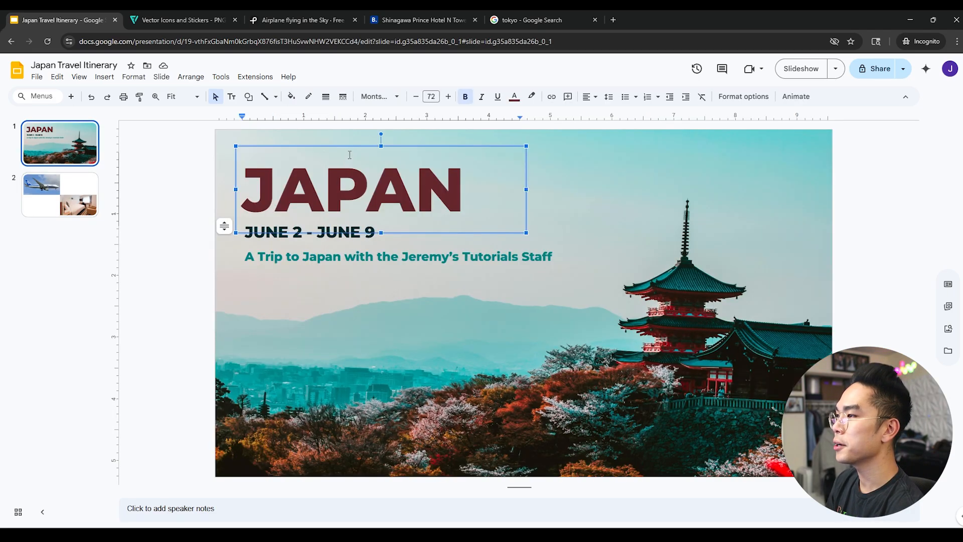
click(349, 234)
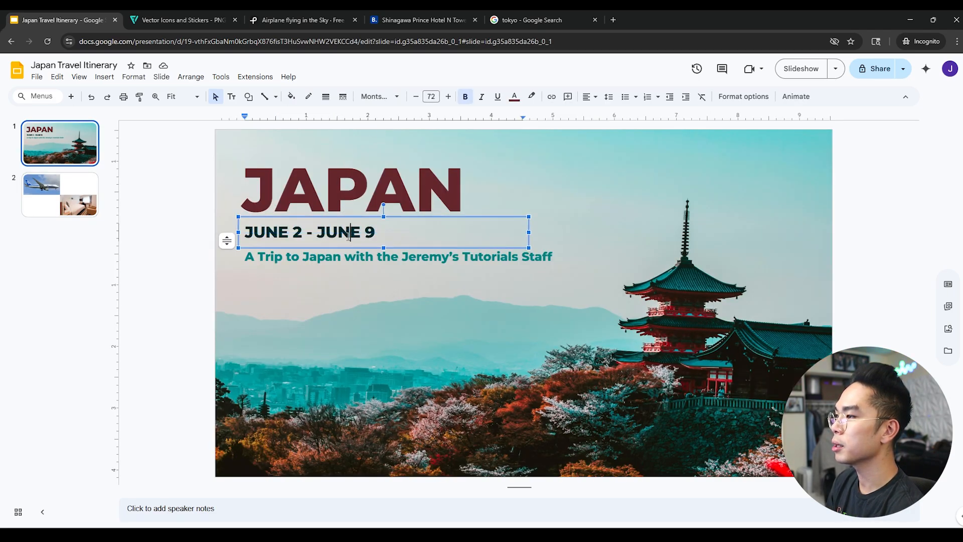
click(356, 205)
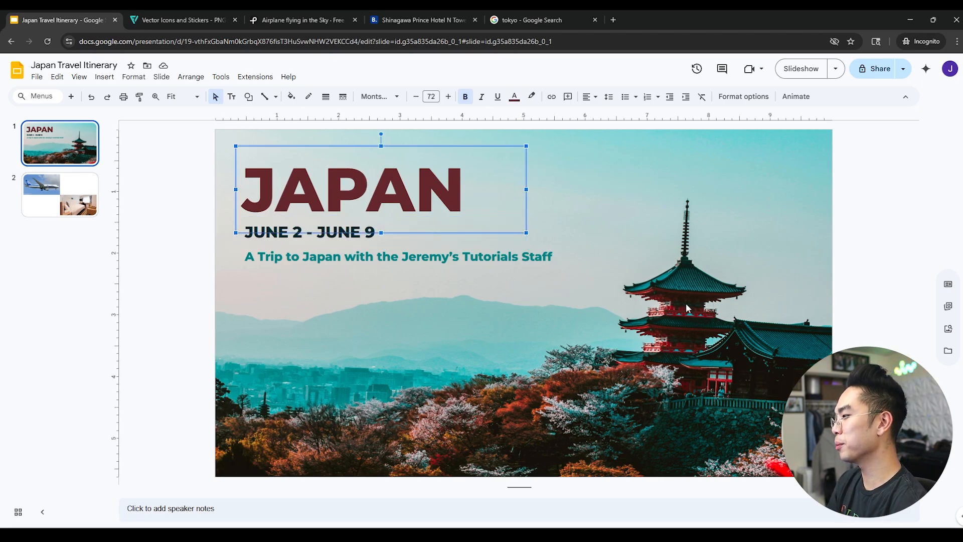
click(76, 191)
key(ctrl+v)
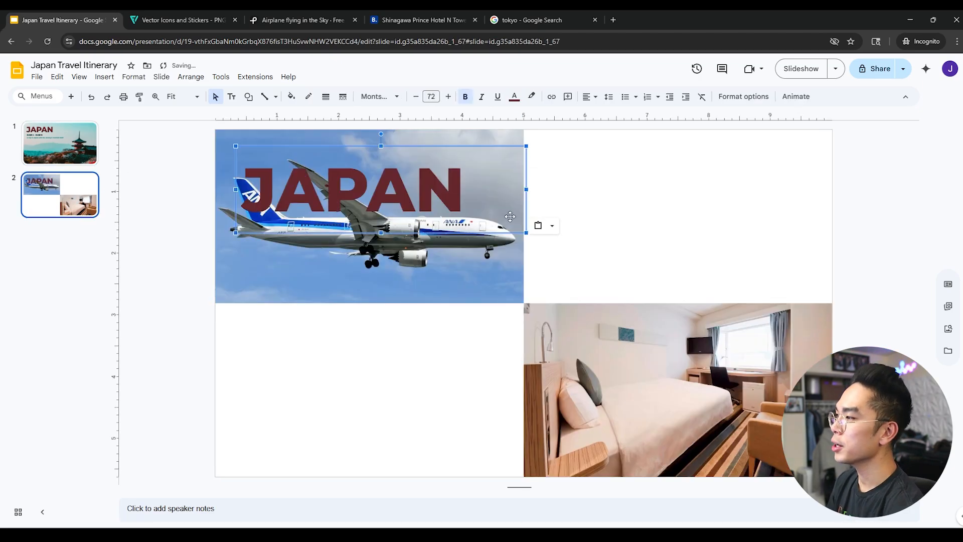
- Replace the pasted title's text on slide 2 with "FLIGHT INFORMATION"
double_click(446, 190)
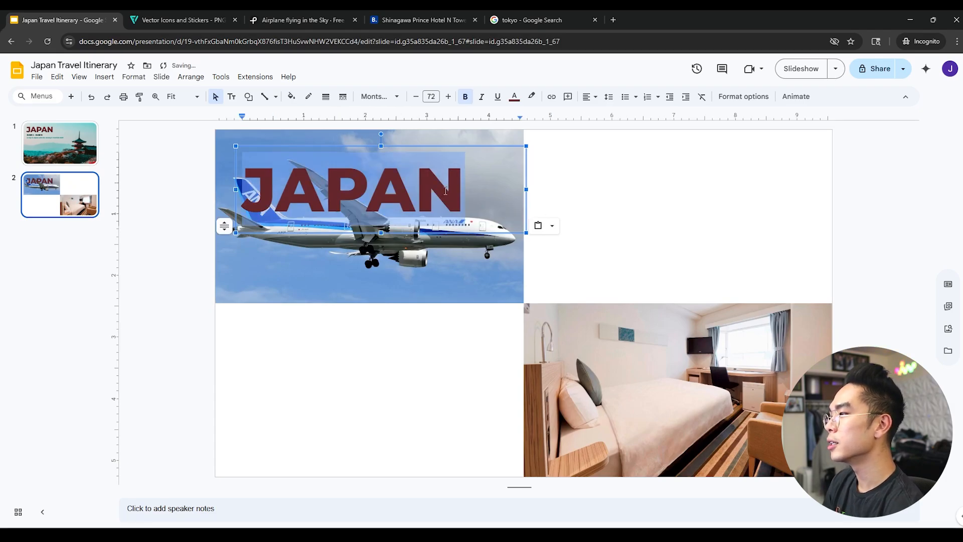
text(FLIGHT INFOMRATION)
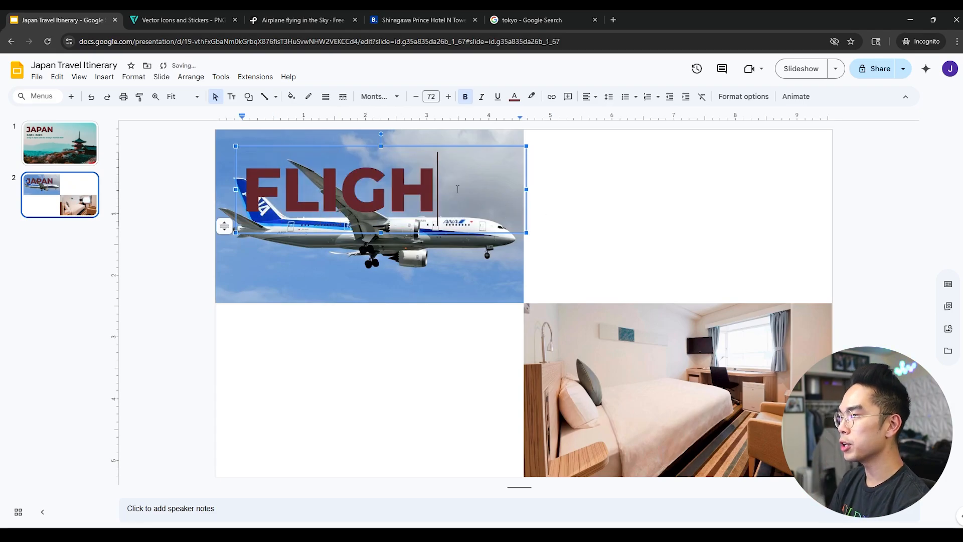
key(BackSpace)
key(BackSpace)
key(BackSpace)
key(BackSpace)
key(BackSpace)
key(BackSpace)
key(BackSpace)
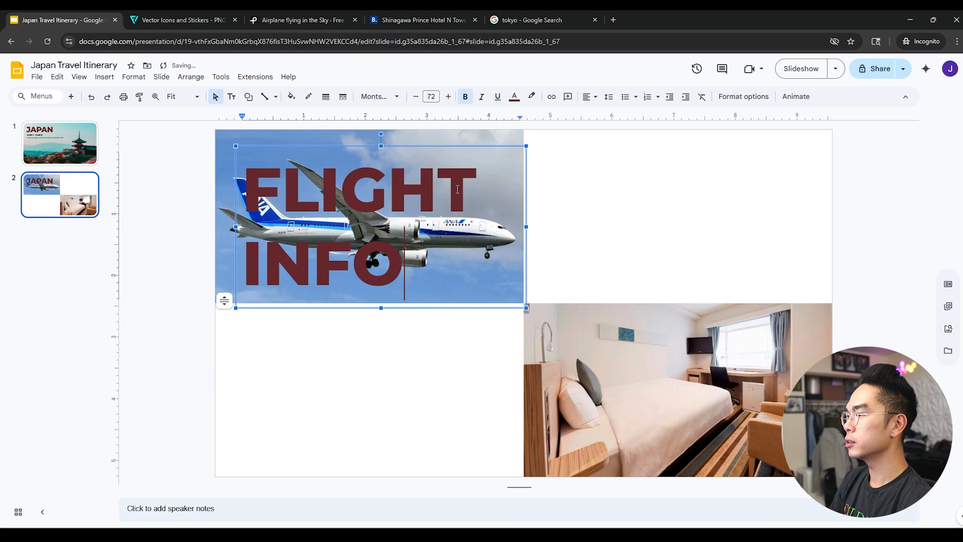
text(RMATION)
- Set the FLIGHT INFORMATION heading to font size 24 and move it to the top of the slide's blank upper-right quadrant
key(ctrl+a)
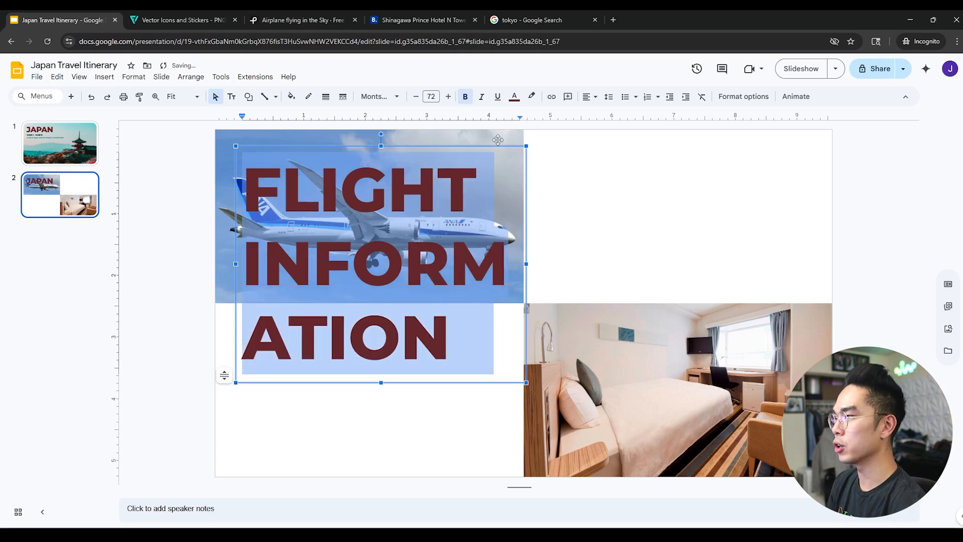
click(431, 96)
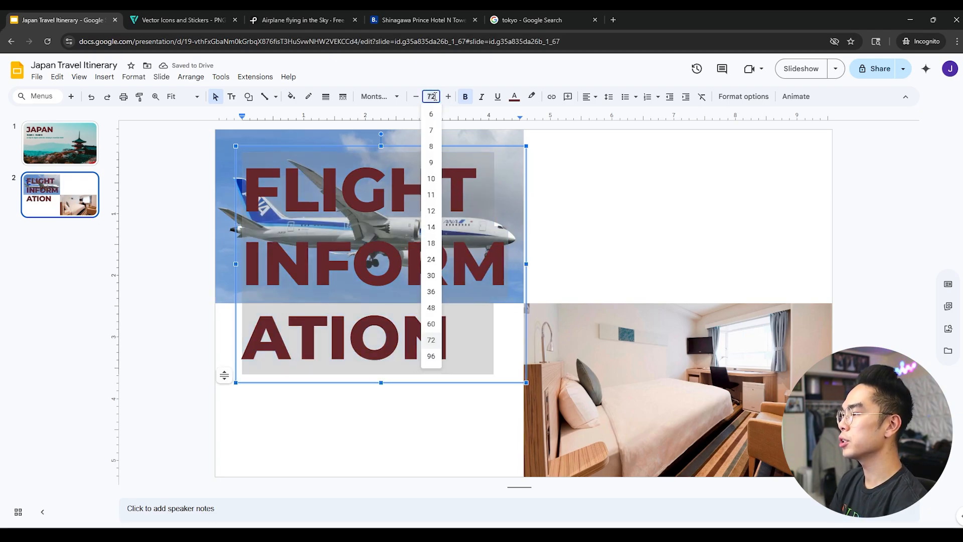
click(431, 259)
click(569, 217)
click(459, 181)
drag(458, 182, 756, 173)
click(780, 214)
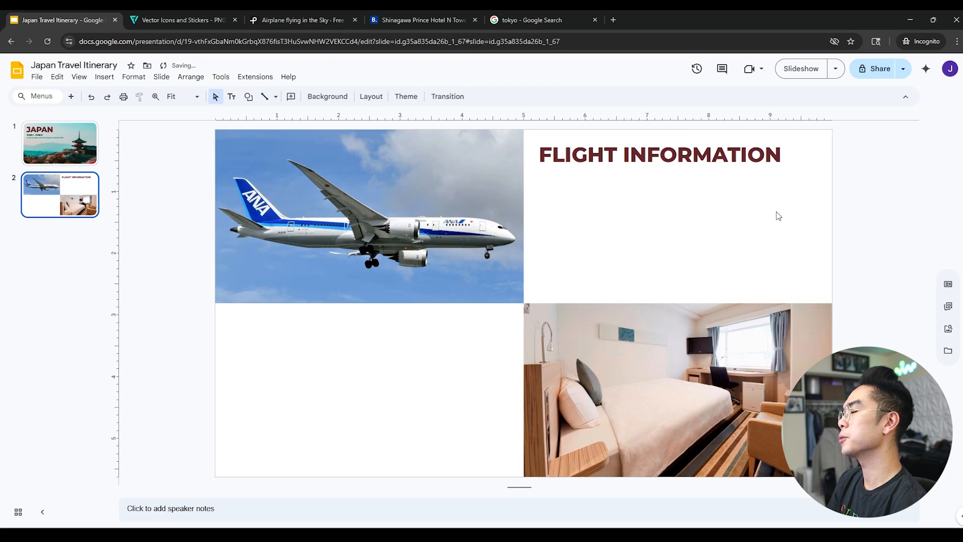
- Draw a horizontal line beneath the FLIGHT INFORMATION heading, spanning nearly the full width of its quadrant
click(269, 100)
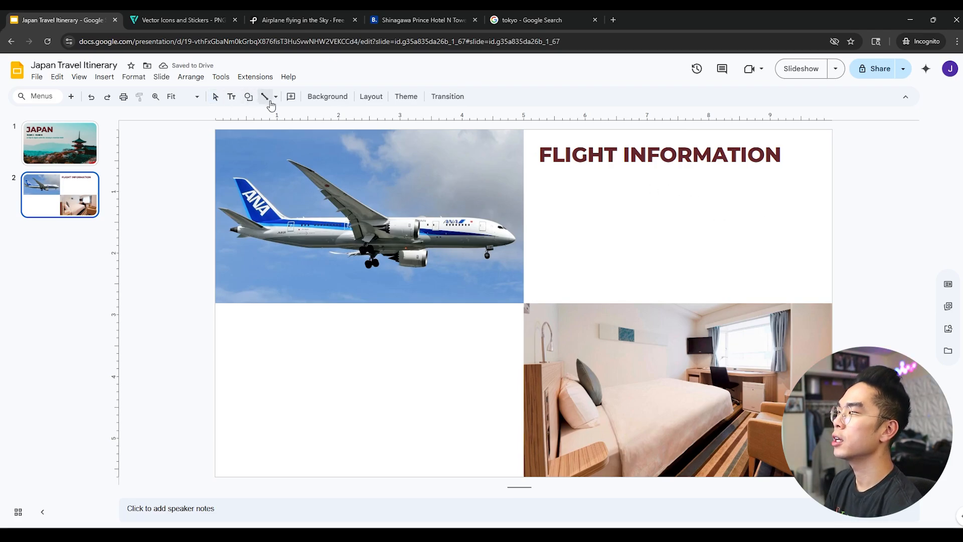
mouse_move(542, 182)
mouse_down()
mouse_move(819, 182)
mouse_move(801, 169)
mouse_up()
click(871, 189)
click(808, 174)
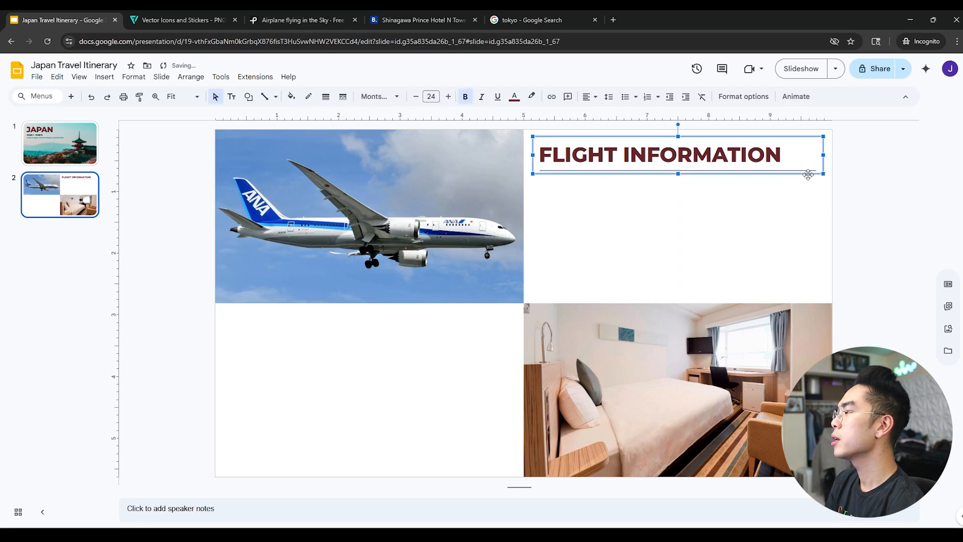
- Recolor the line under the heading with the dark red sampled from the FLIGHT INFORMATION text using the eyedropper
click(808, 173)
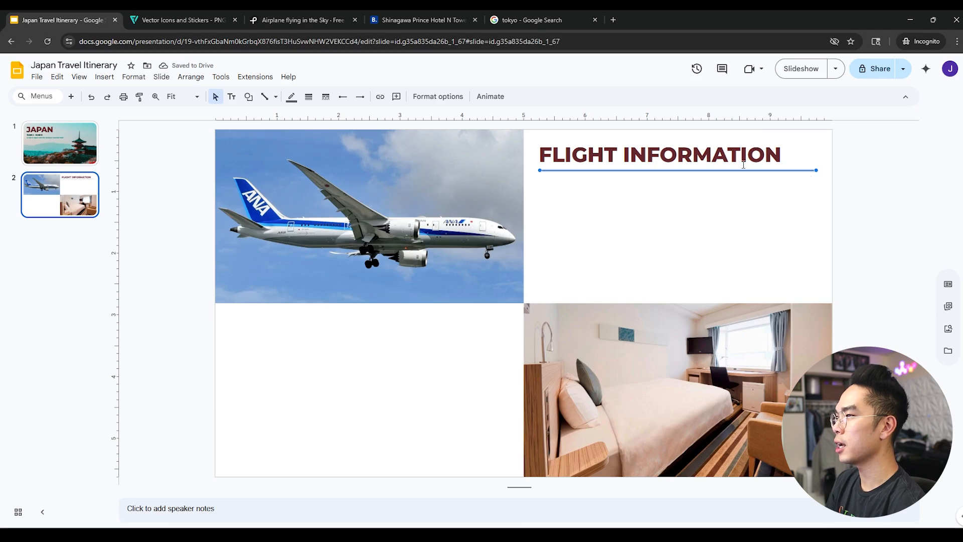
click(291, 97)
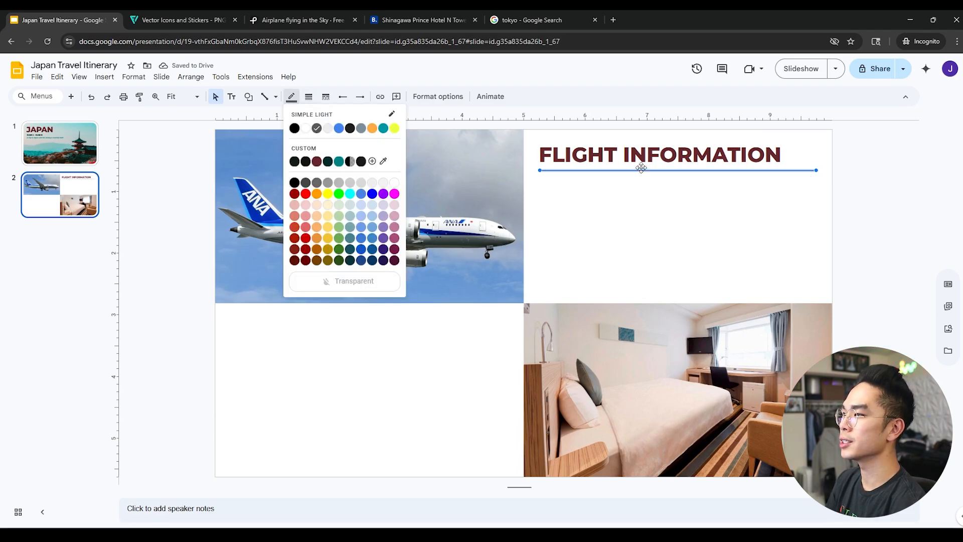
click(383, 161)
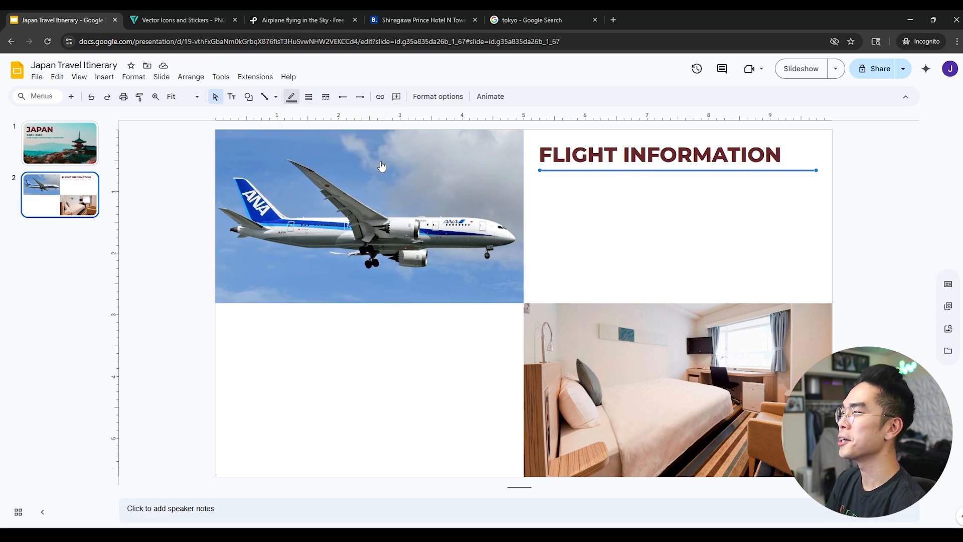
click(291, 99)
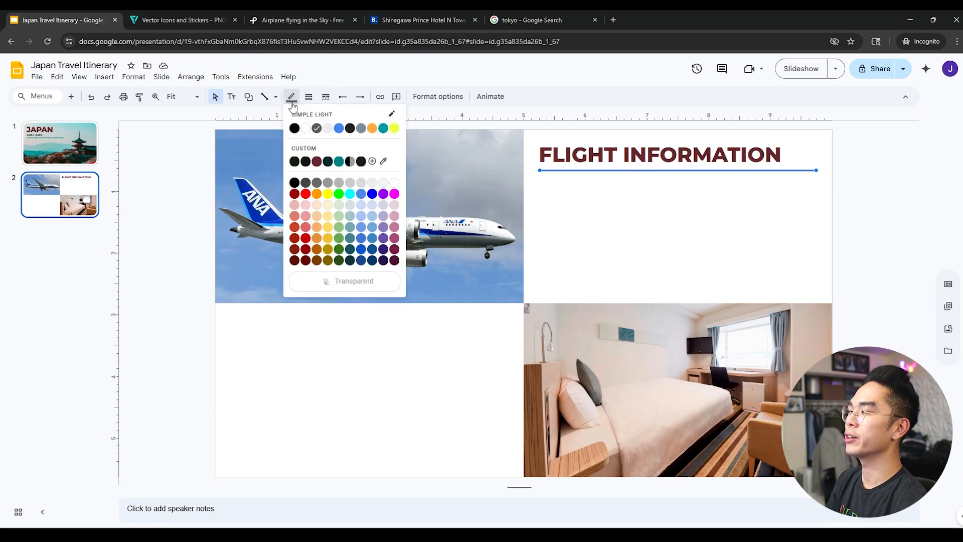
click(384, 162)
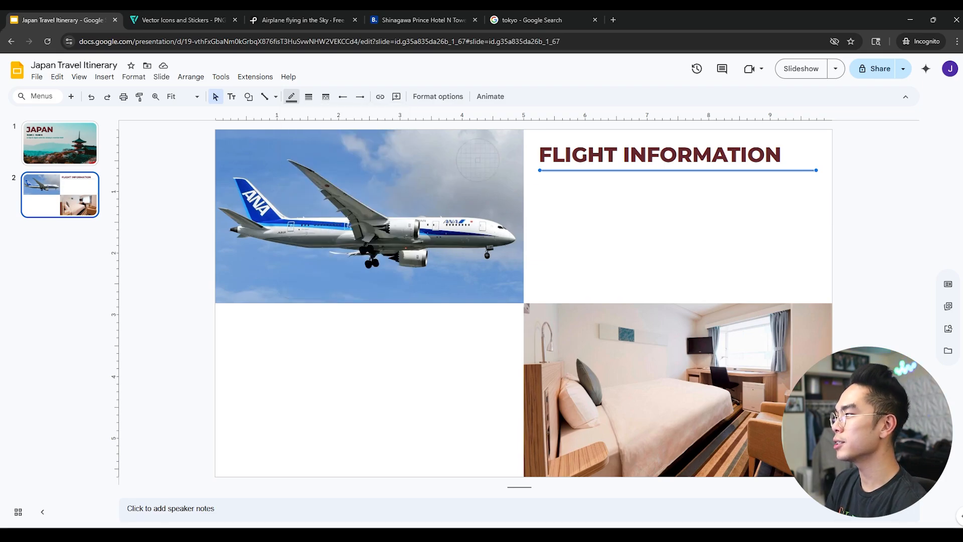
click(547, 155)
click(865, 222)
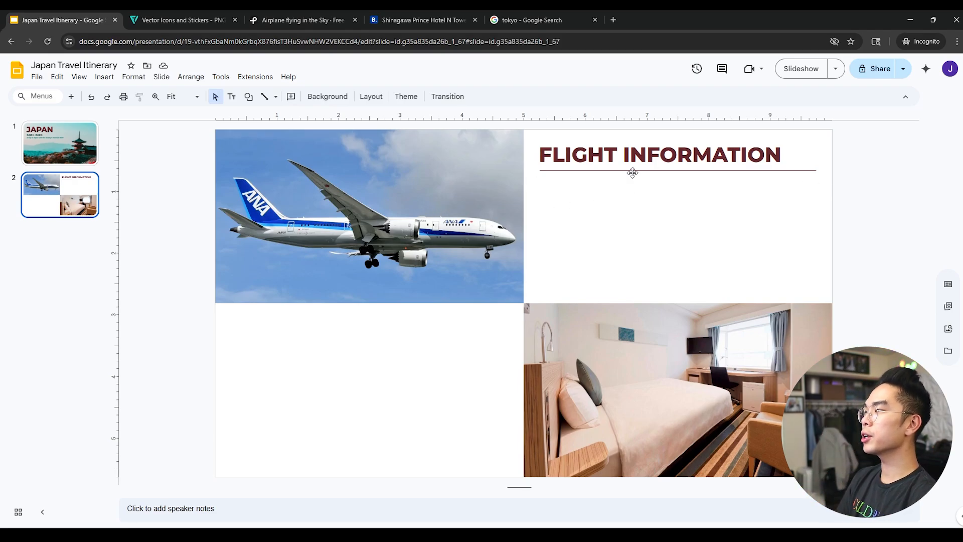
- Duplicate the FLIGHT INFORMATION heading, place the copy below the line, and remove bold from its text
click(633, 155)
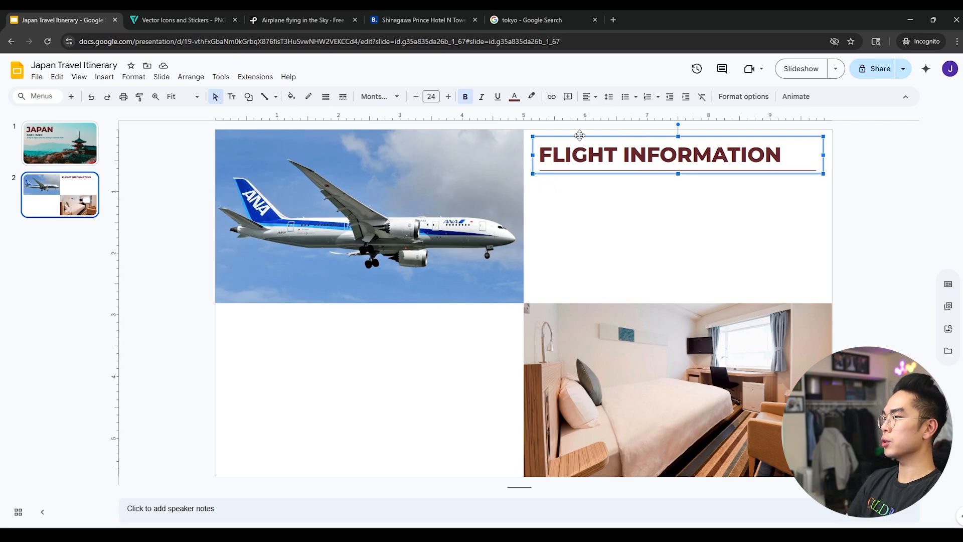
key(ctrl+d)
drag(584, 164, 577, 236)
triple_click(580, 240)
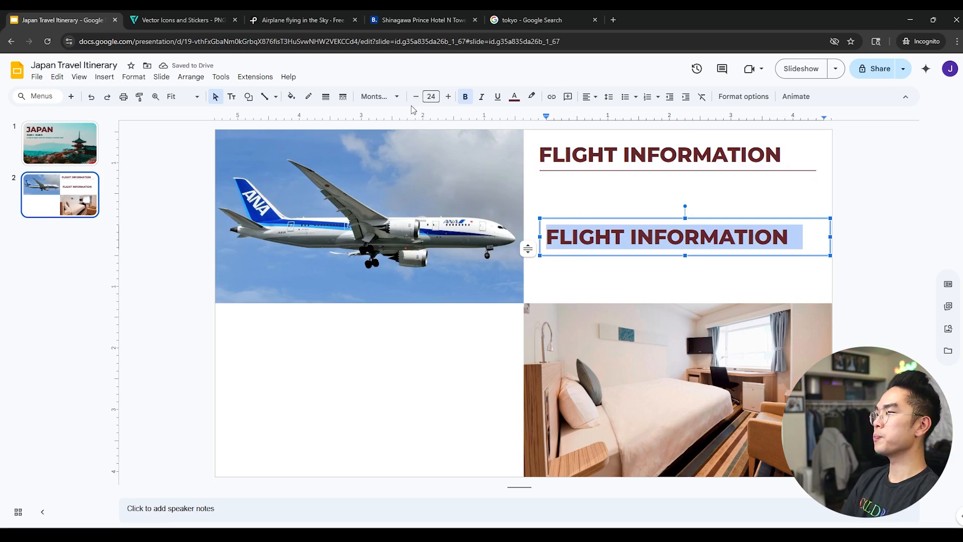
click(465, 96)
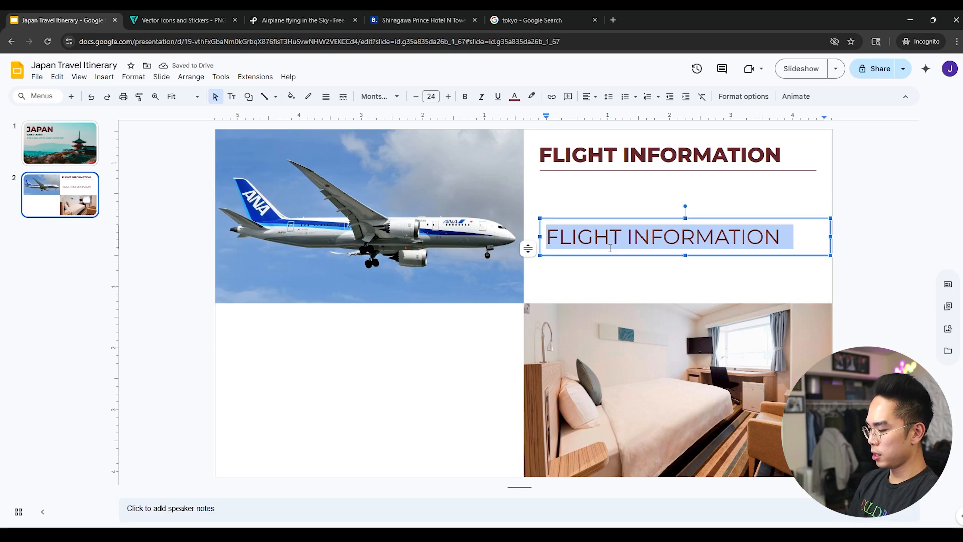
- Replace the duplicated text with "June 2, 2025" and start a new line below it
key(BackSpace)
text(June)
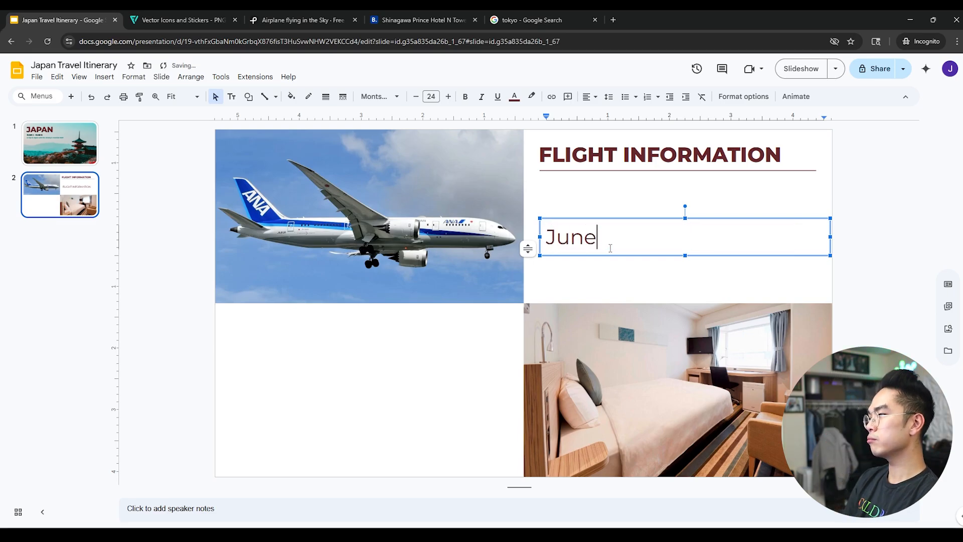
text( 2, 2025)
key(Return)
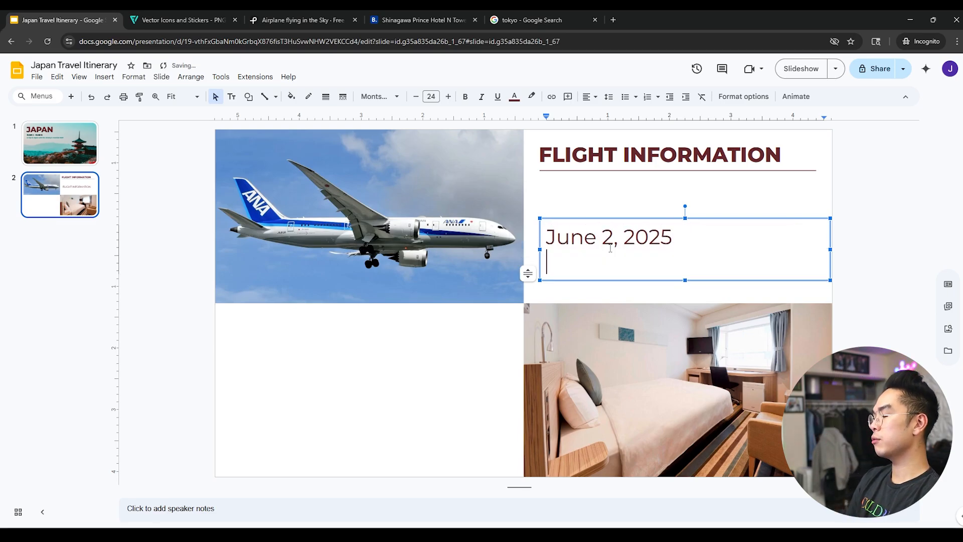
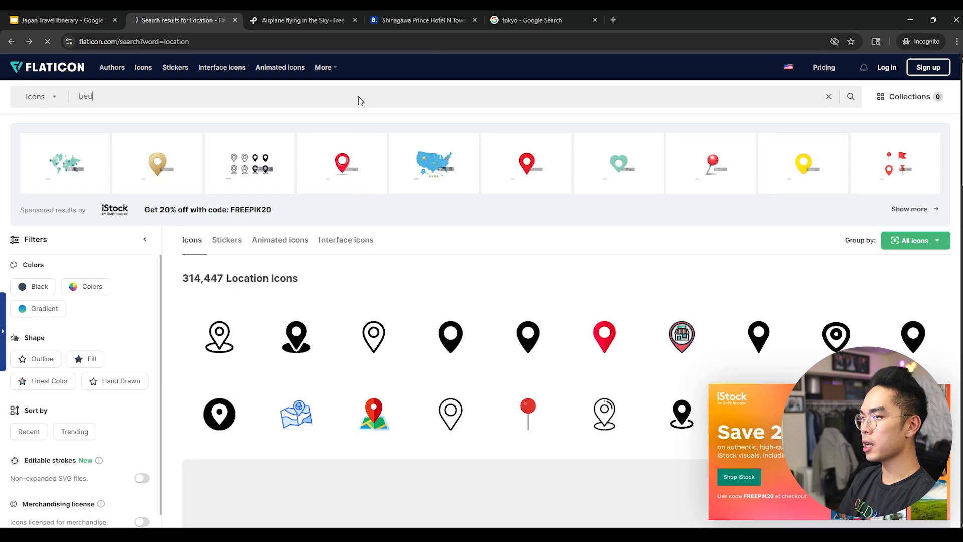
- Copy the Sleeping bed icon as PNG from Flaticon and paste it onto slide 2 in Google Slides
click(528, 340)
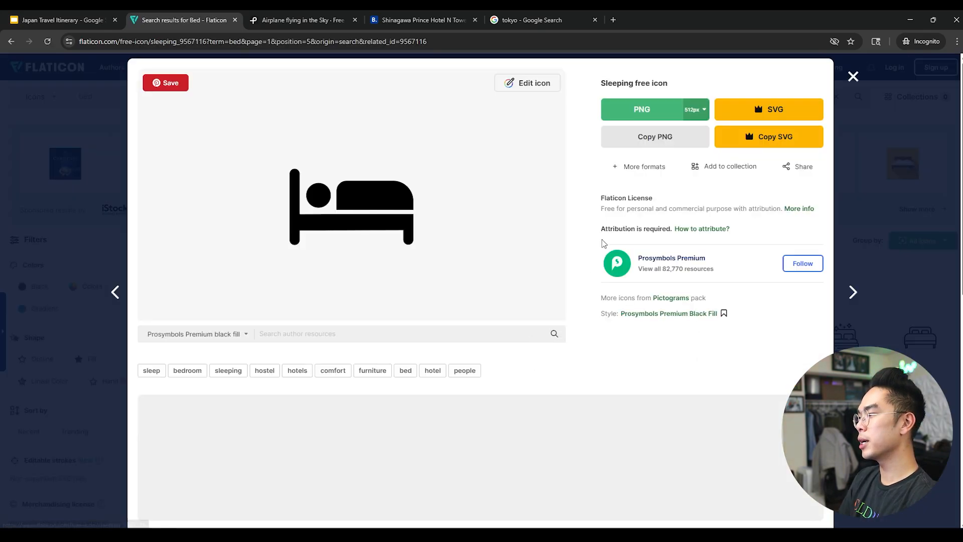
click(647, 137)
click(69, 19)
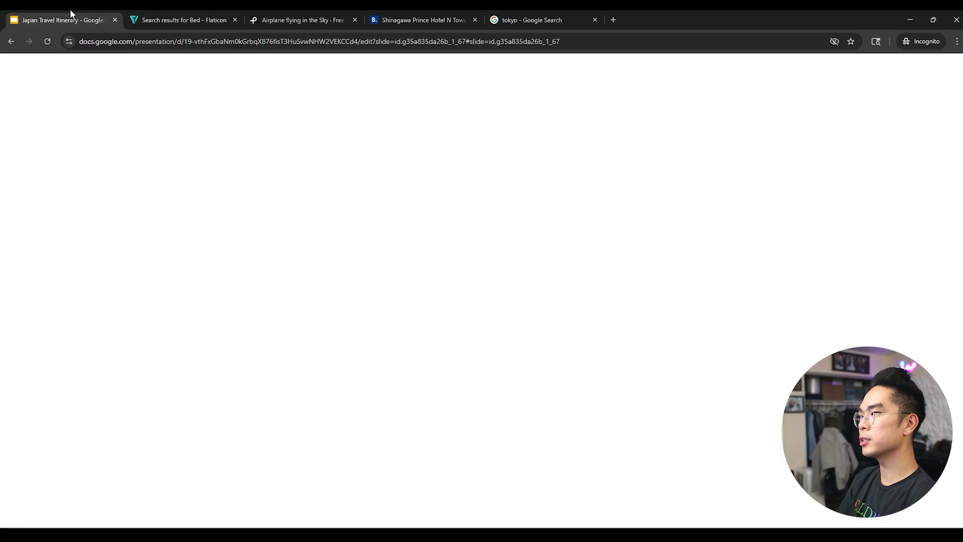
key(ctrl+v)
- Position the bed icon just before the Shinagawa Prince Hotel N Tower name, aligned above the location pin
drag(744, 156, 325, 360)
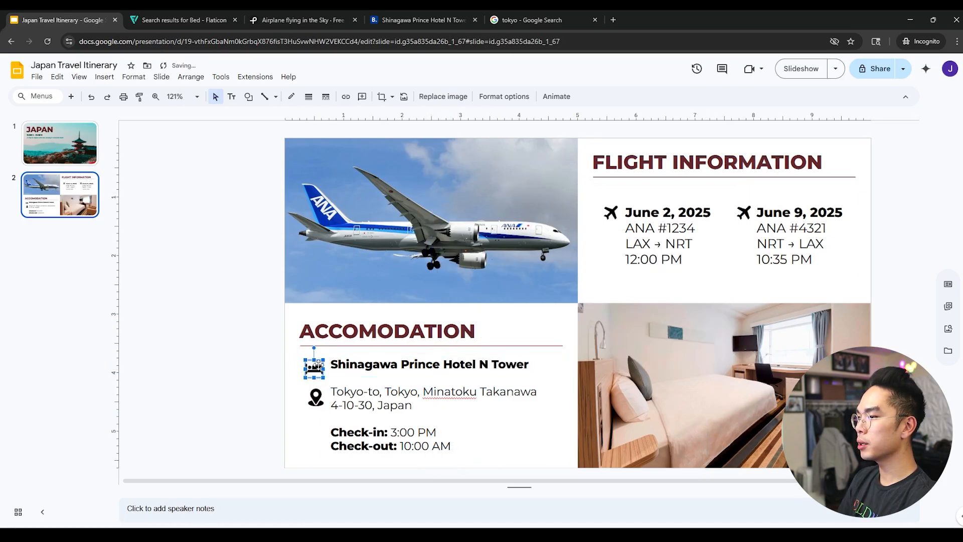
click(279, 383)
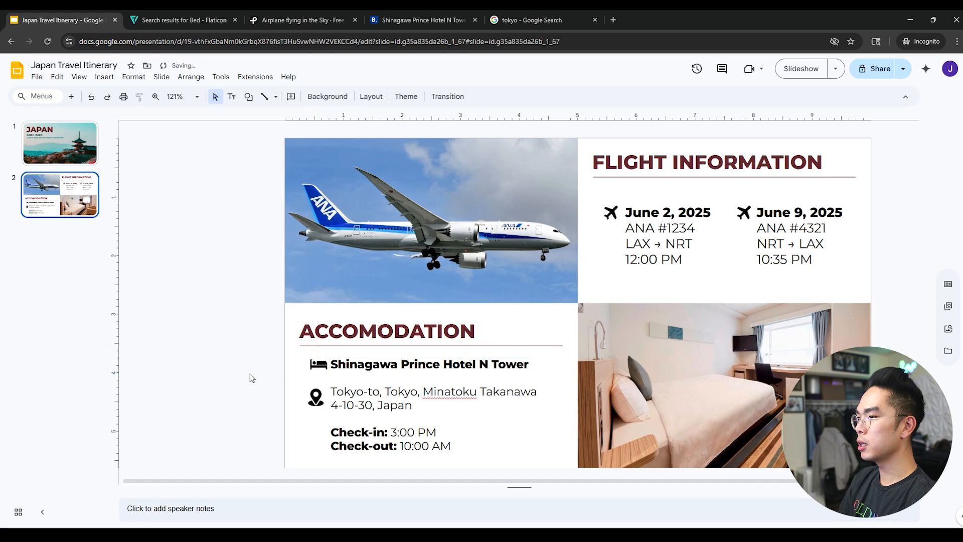
drag(310, 365, 314, 362)
click(252, 391)
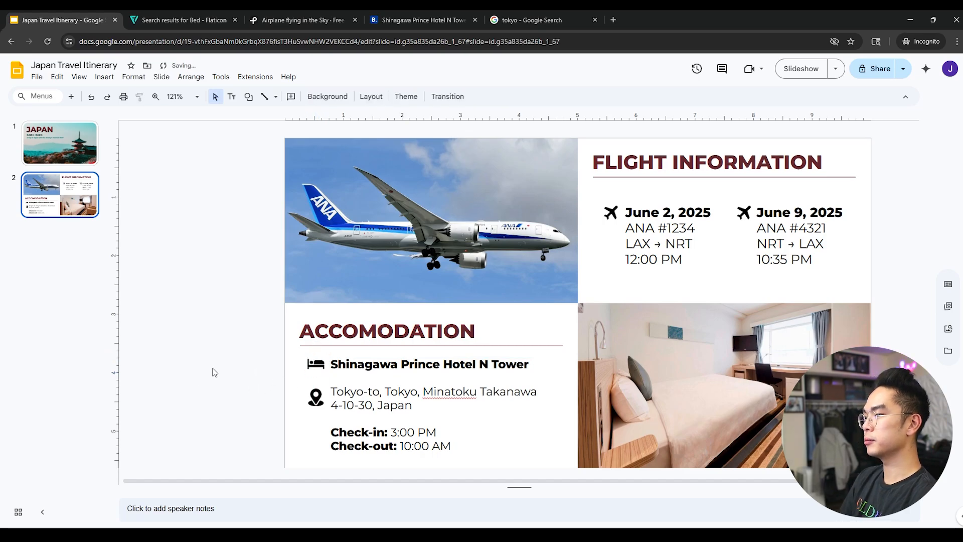
- Find a solid black round clock icon on Flaticon, copy it as PNG, and paste it onto slide 2 of the presentation
key(ctrl+Tab)
click(112, 197)
click(361, 100)
text(clock)
key(Return)
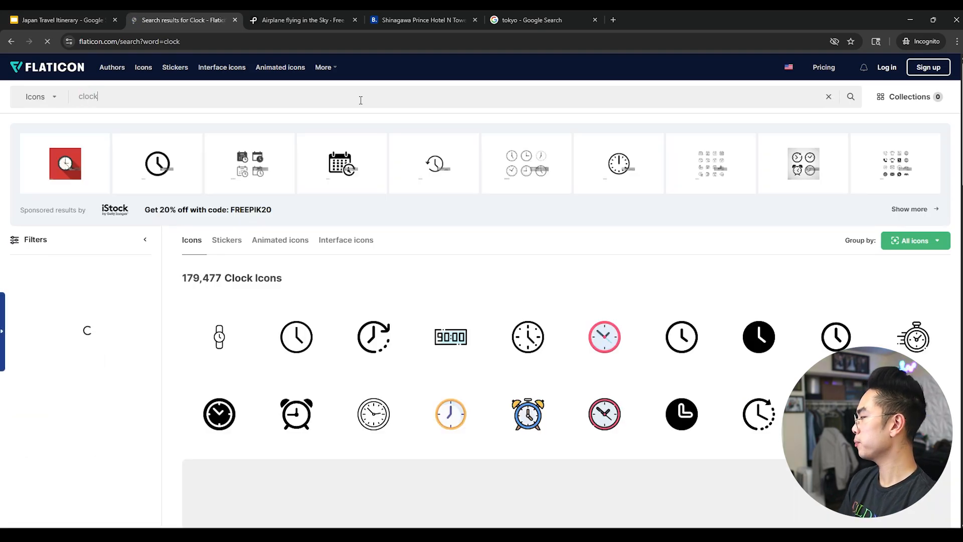
click(219, 414)
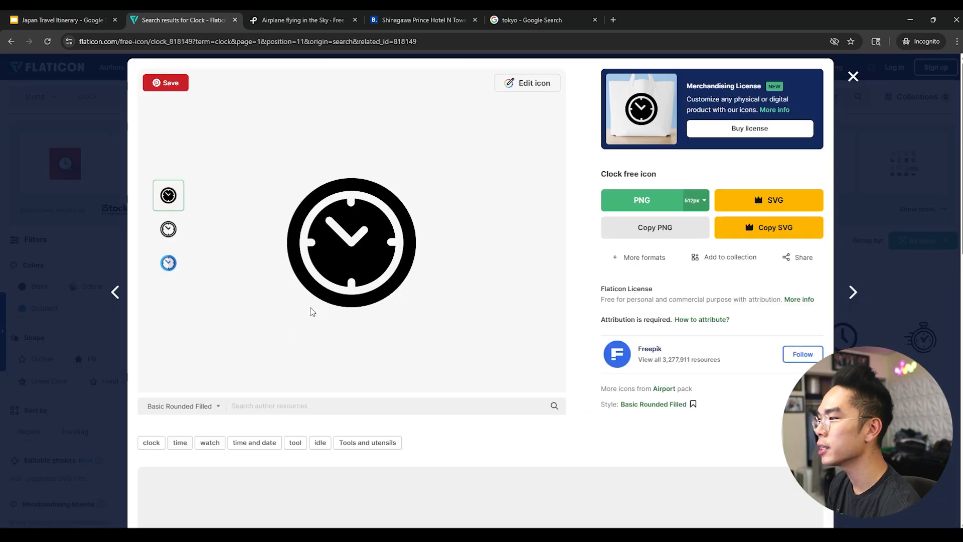
click(636, 242)
key(ctrl+shift+Tab)
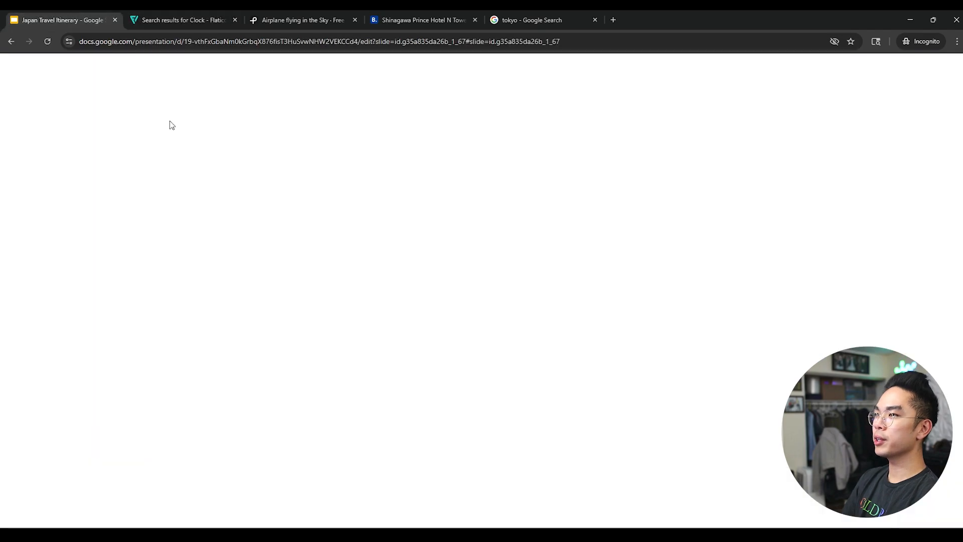
key(ctrl+v)
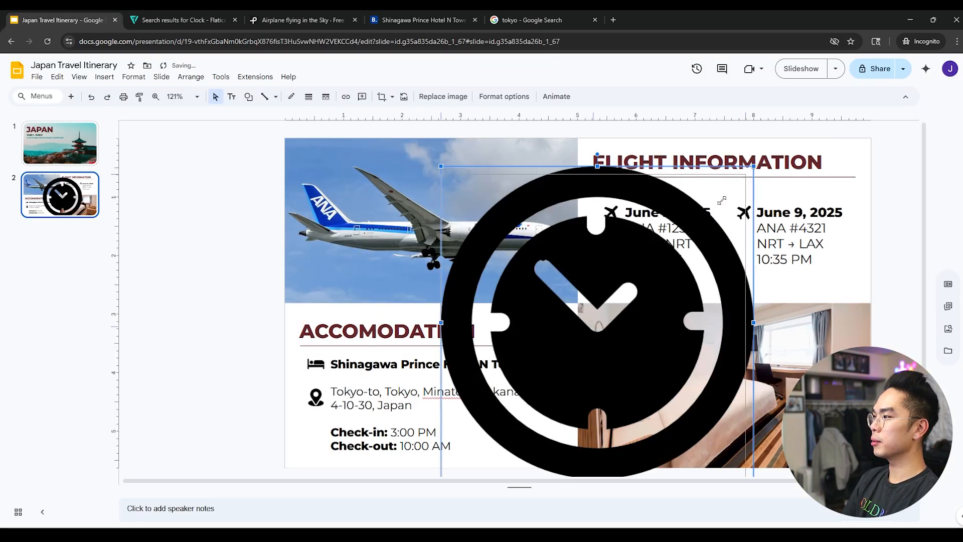
- Shrink the clock icon to match the other icons and position it before the check-in and check-out times, centred below the location pin
drag(465, 449, 459, 461)
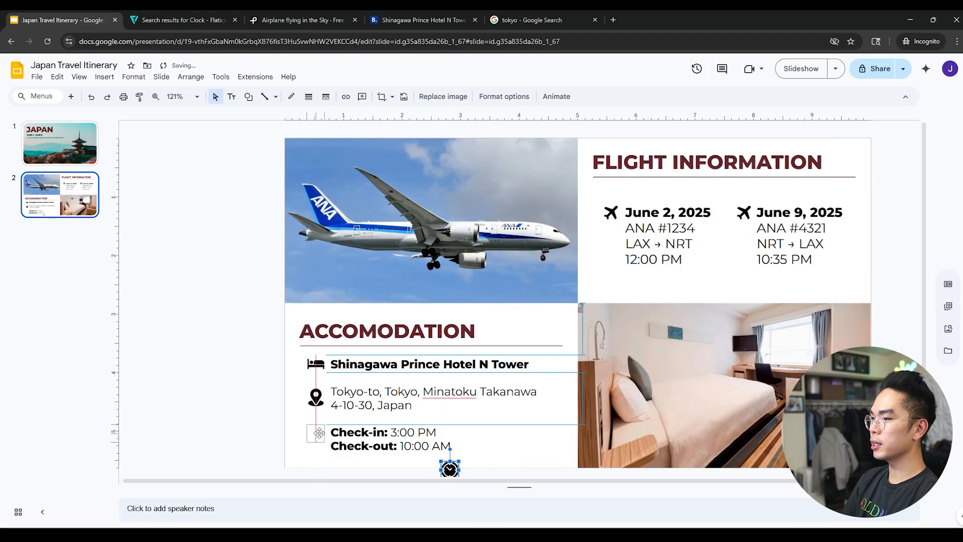
drag(320, 431, 319, 432)
click(260, 438)
scroll(301, 448, up, 4)
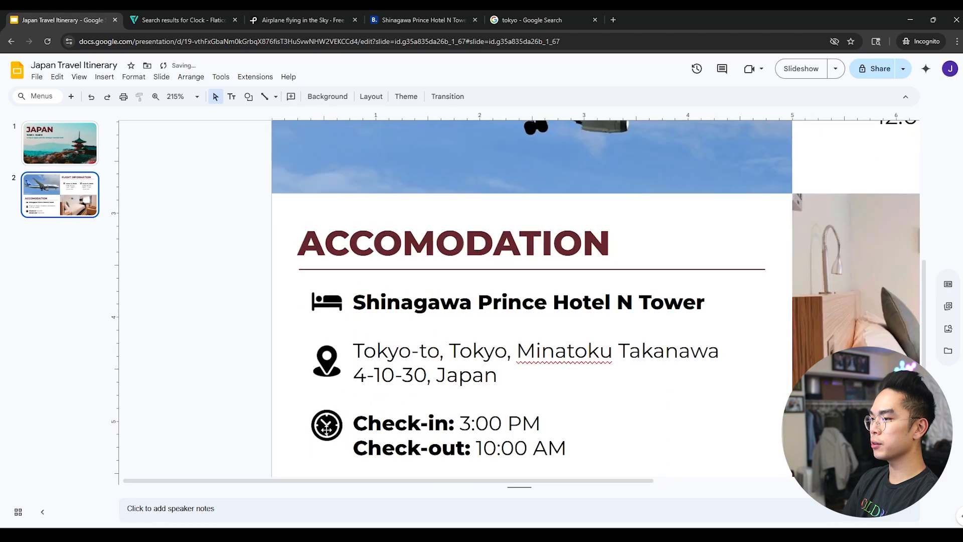
click(326, 436)
click(268, 434)
click(326, 436)
click(275, 424)
scroll(722, 266, down, 6)
scroll(723, 266, up, 3)
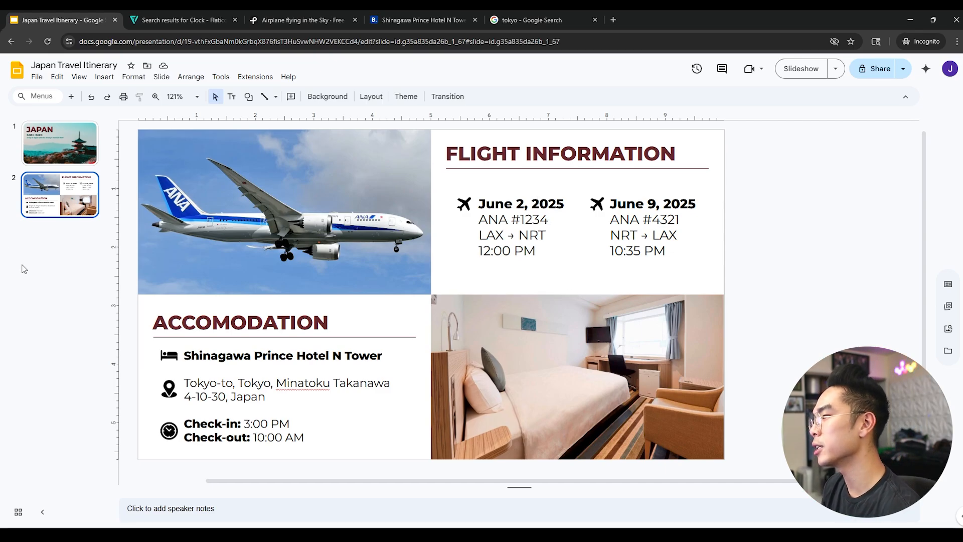
- Add a third slide after slide 2 and delete its title and text placeholders
click(46, 274)
key(Return)
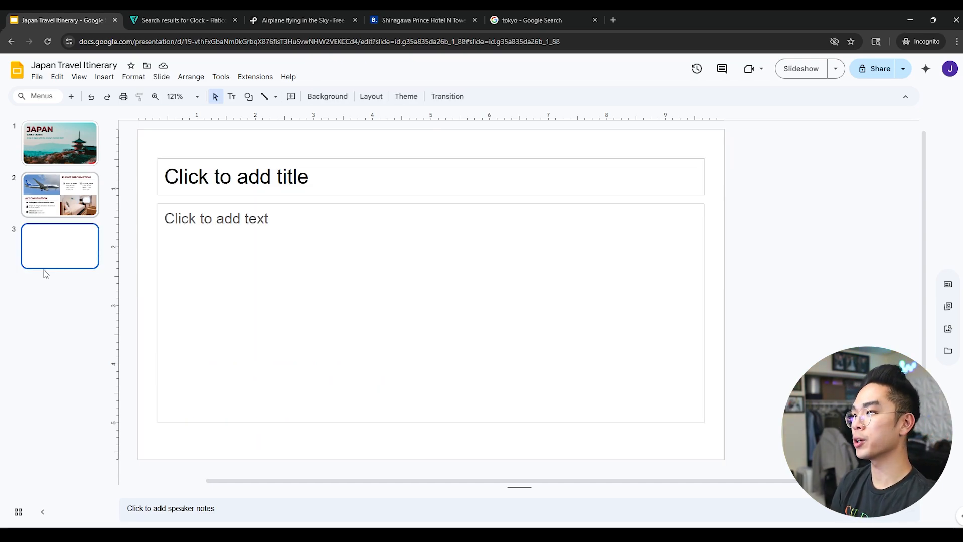
drag(150, 143, 723, 438)
key(Delete)
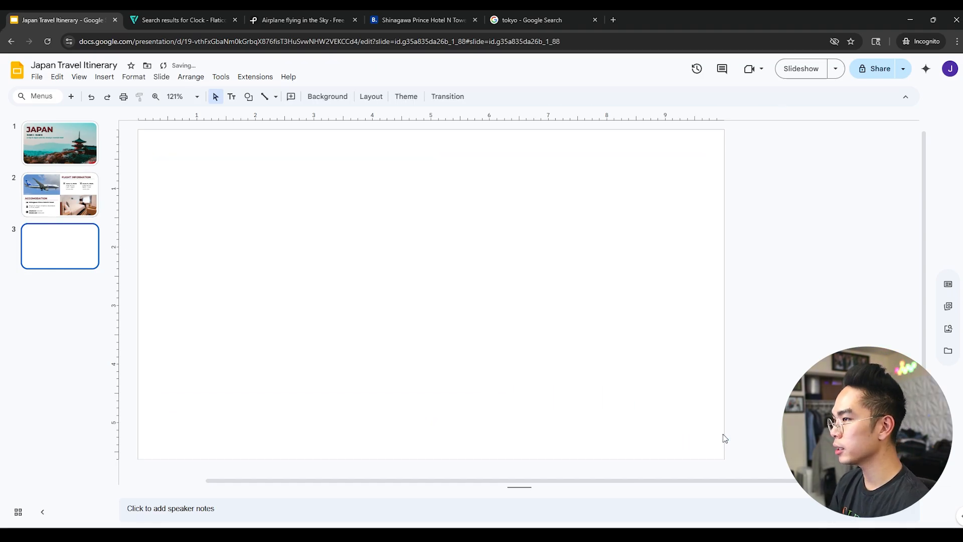
- Switch to Pexels, close the airplane photo, and search for "tokyo" photos
click(164, 11)
click(275, 22)
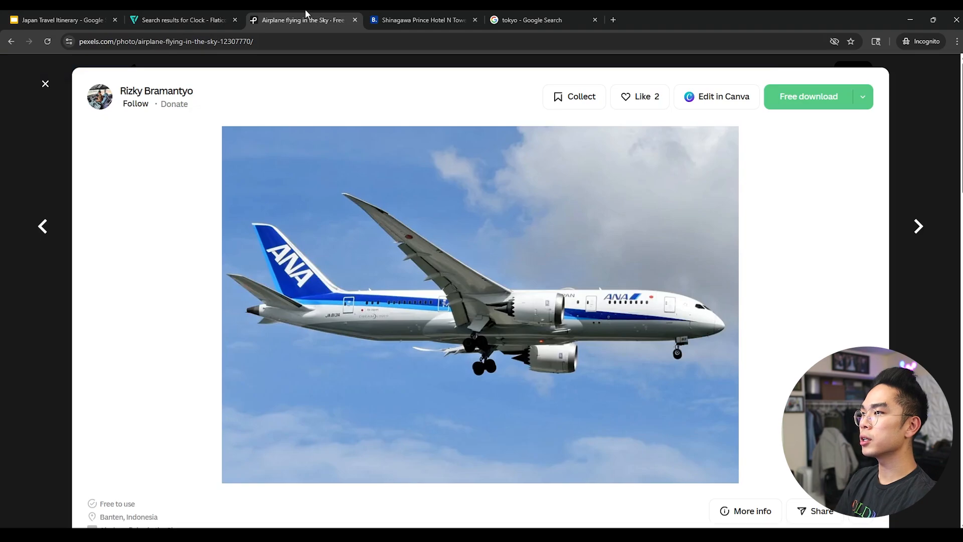
click(45, 84)
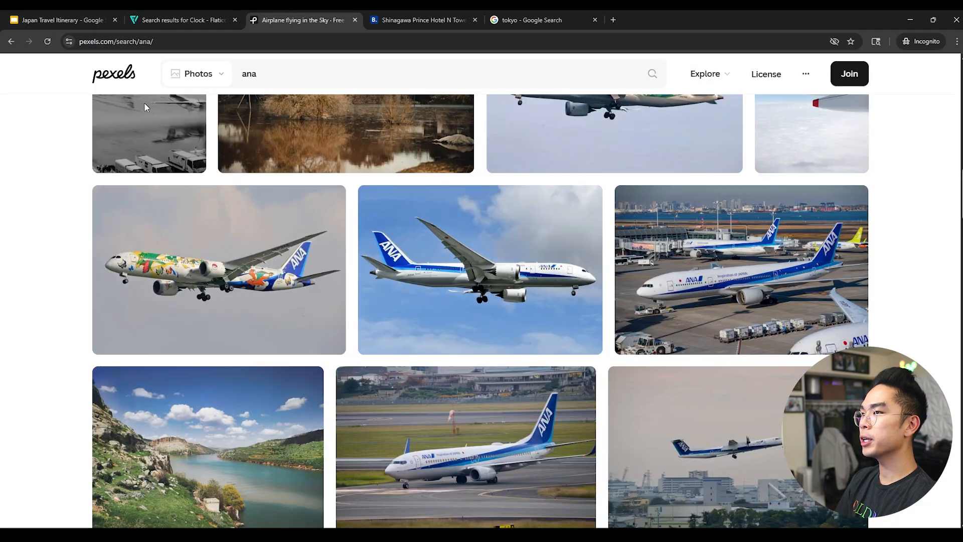
click(263, 74)
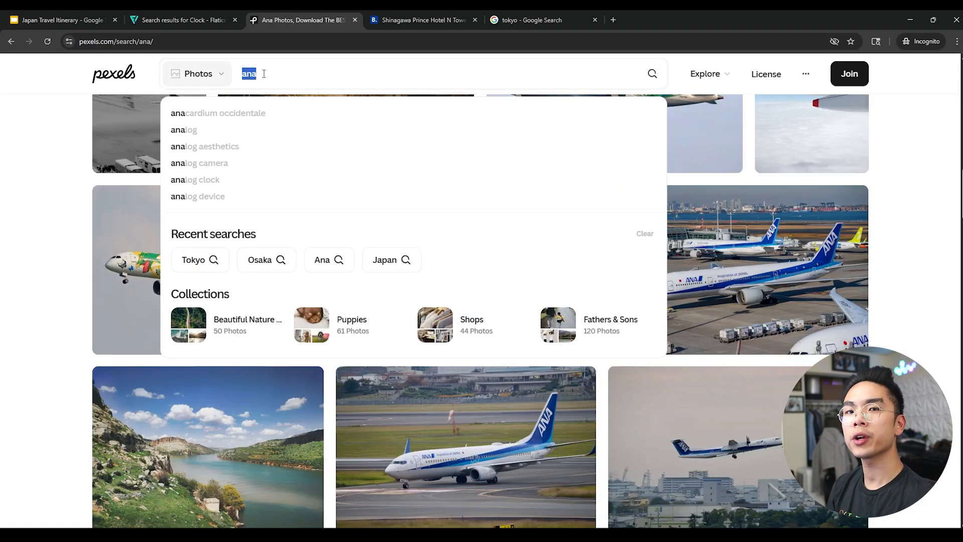
text(tokyo)
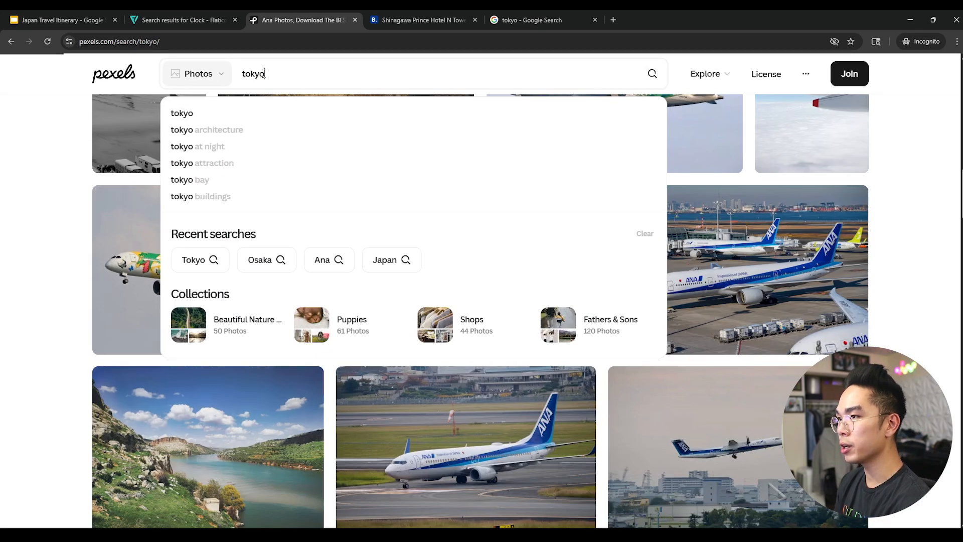
key(Return)
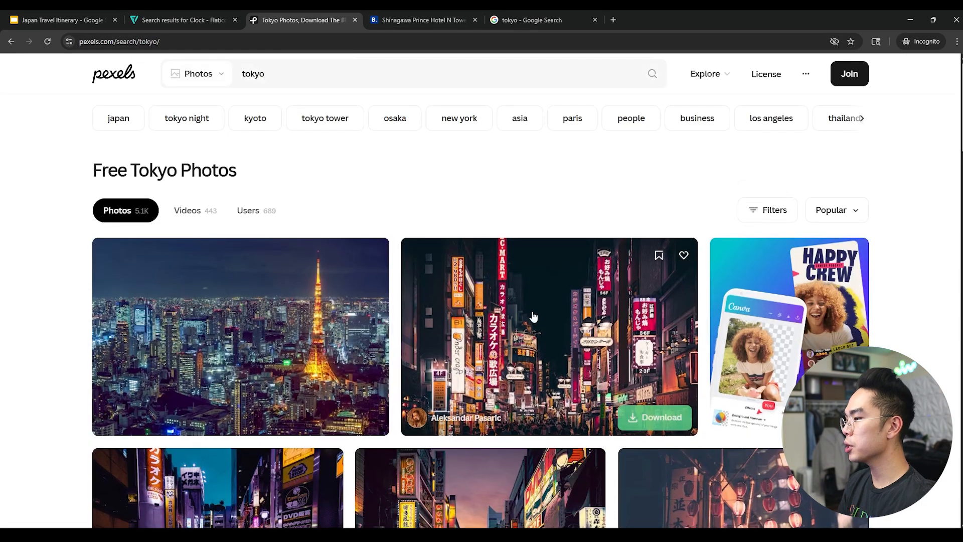
- Browse the Tokyo photos, open the street with neon signs at sunset, and copy its image
scroll(534, 316, down, 15)
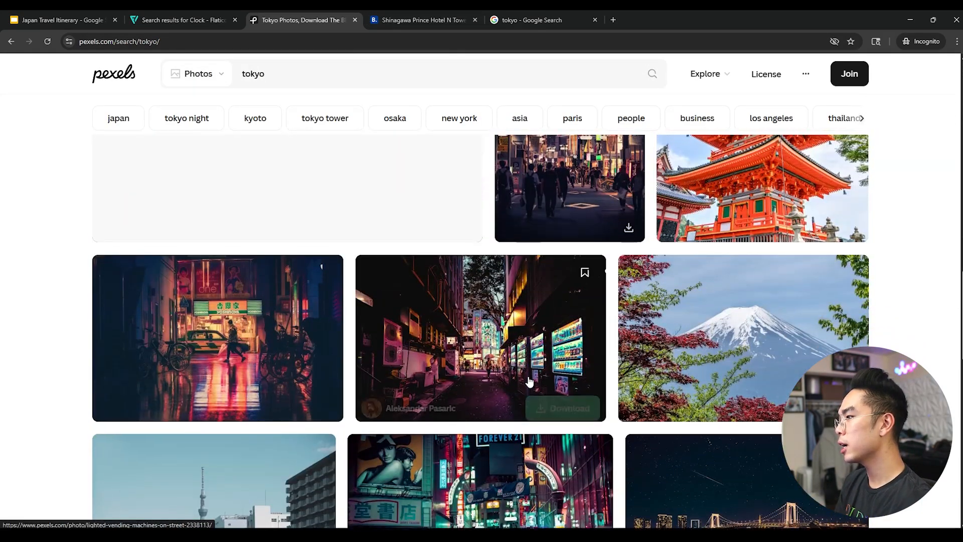
scroll(529, 382, up, 2)
scroll(485, 371, up, 1)
scroll(485, 371, up, 10)
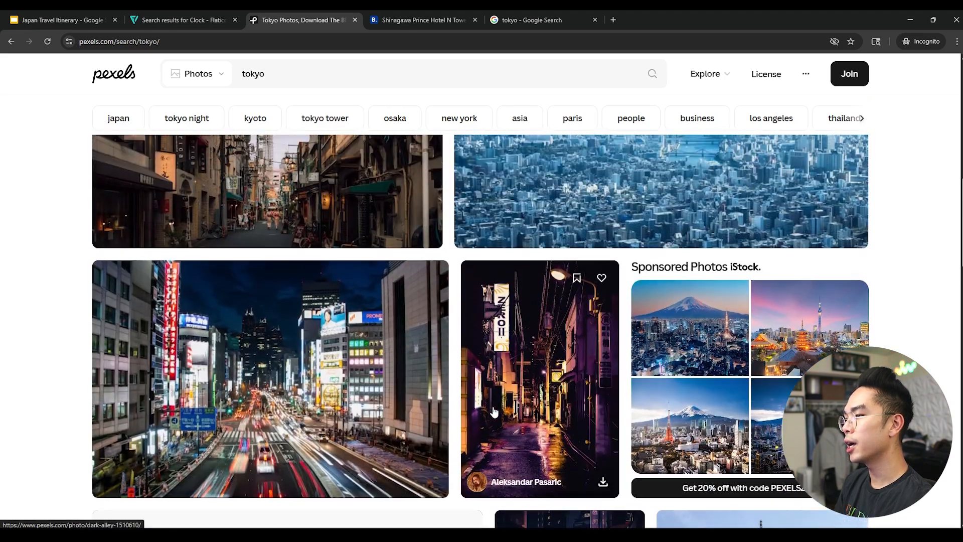
scroll(476, 399, up, 3)
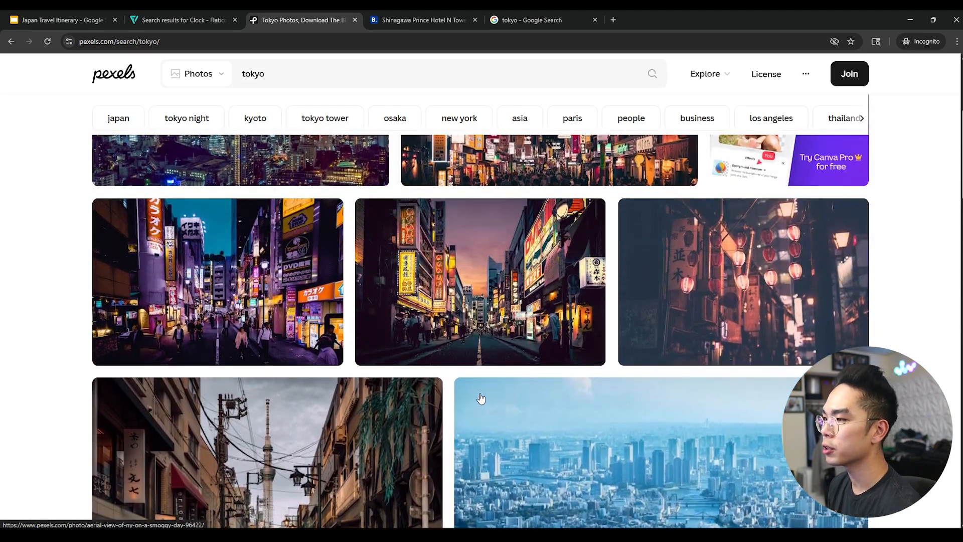
mouse_move(467, 356)
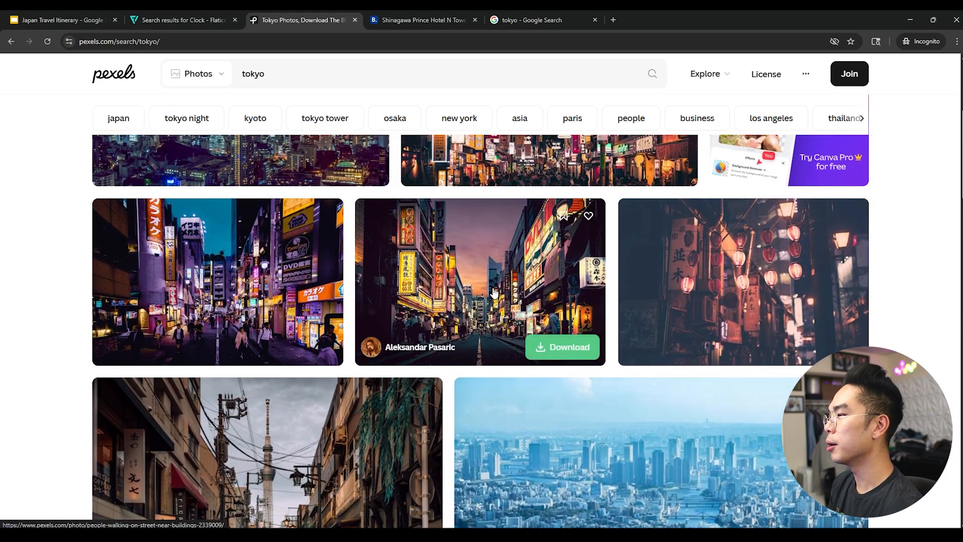
click(518, 274)
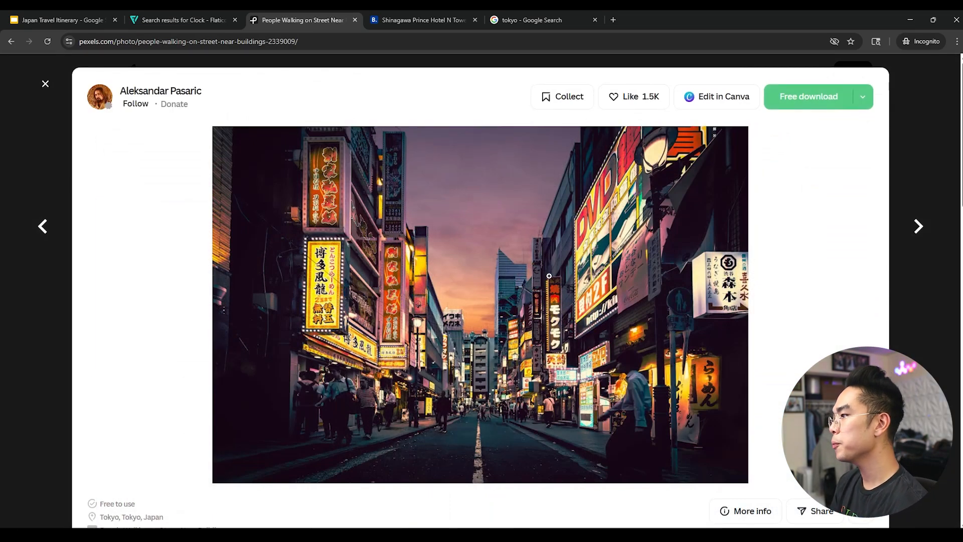
right_click(540, 268)
click(576, 308)
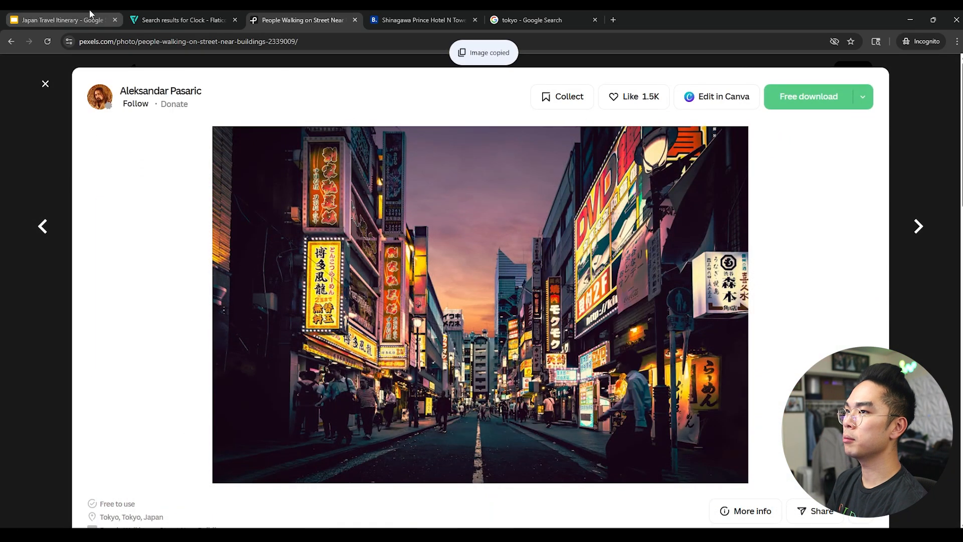
- Paste the Tokyo street photo onto slide 3 in Google Slides and align it with the slide's upper-left corner
click(60, 20)
key(ctrl+v)
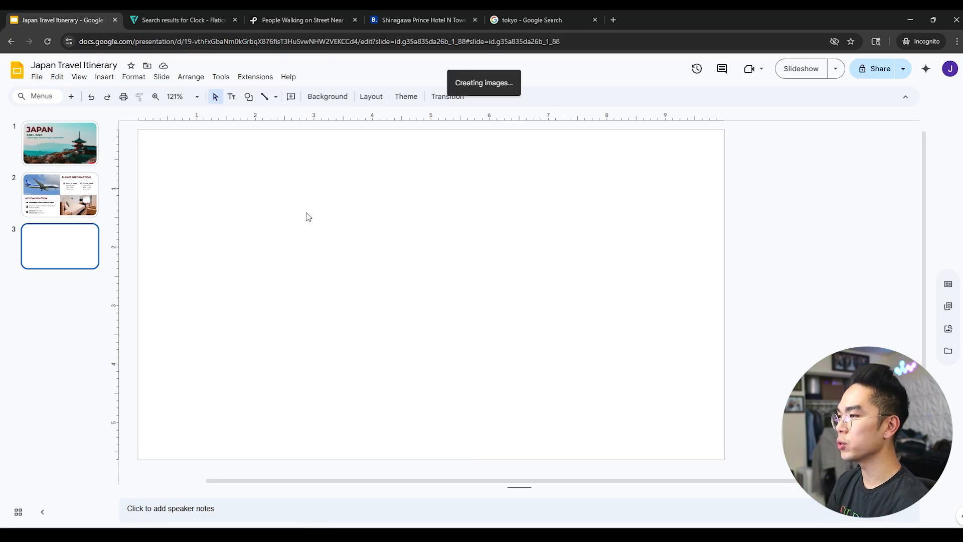
drag(353, 258, 346, 248)
click(64, 197)
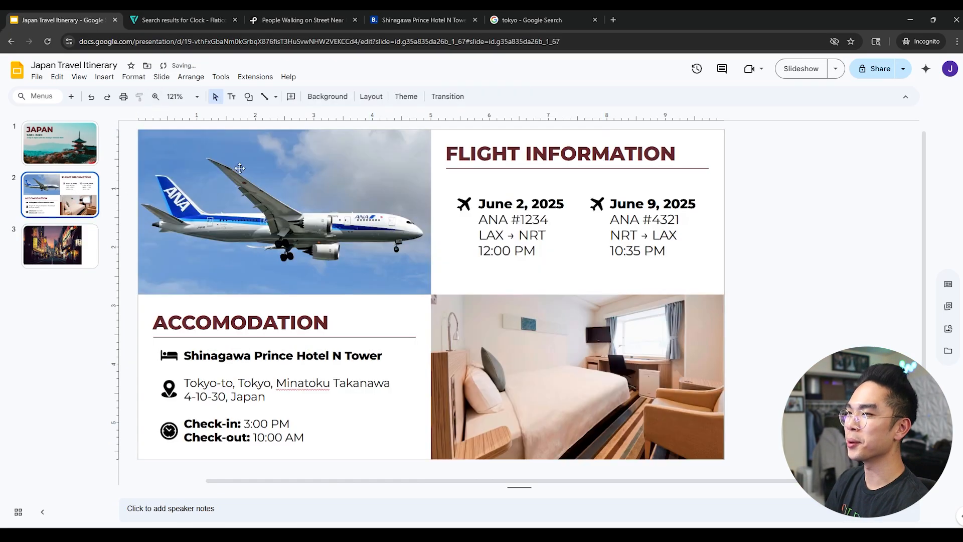
click(77, 259)
- Crop the Tokyo photo to the left half of slide 3 at full slide height, centring the street inside the crop
click(540, 328)
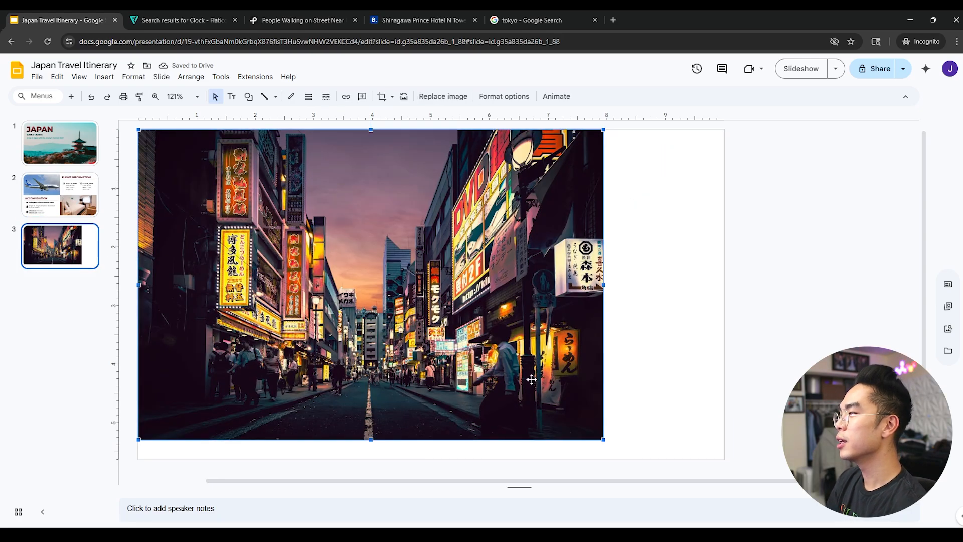
click(382, 96)
drag(601, 287, 431, 273)
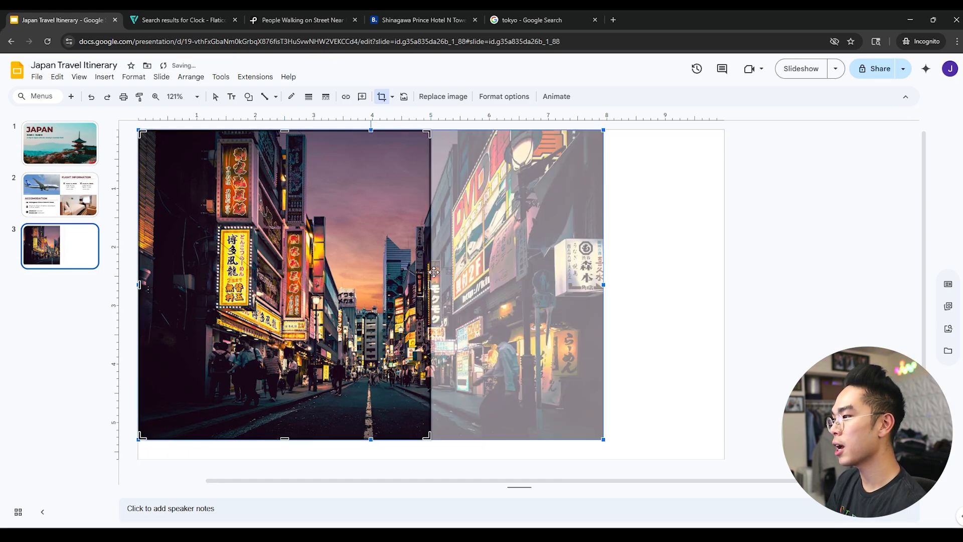
drag(285, 439, 290, 460)
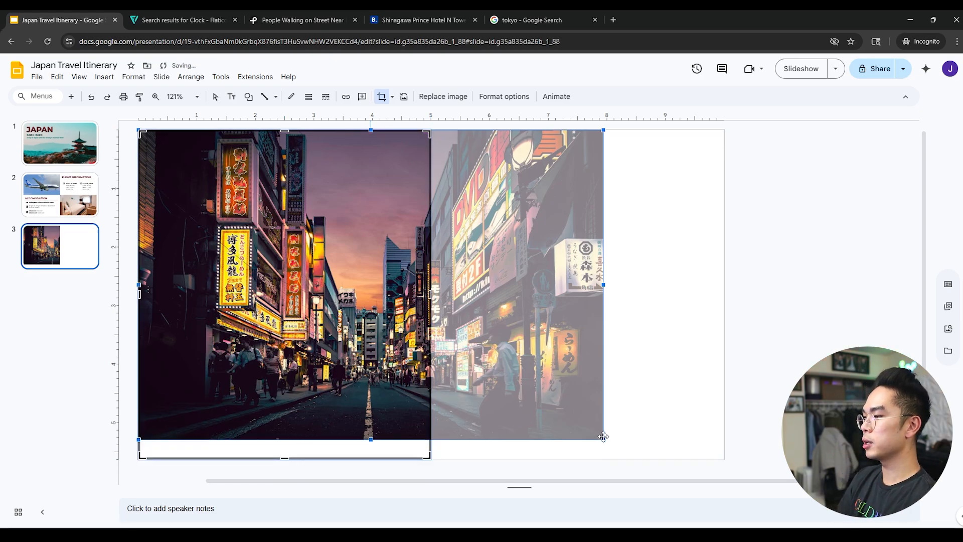
drag(603, 439, 634, 458)
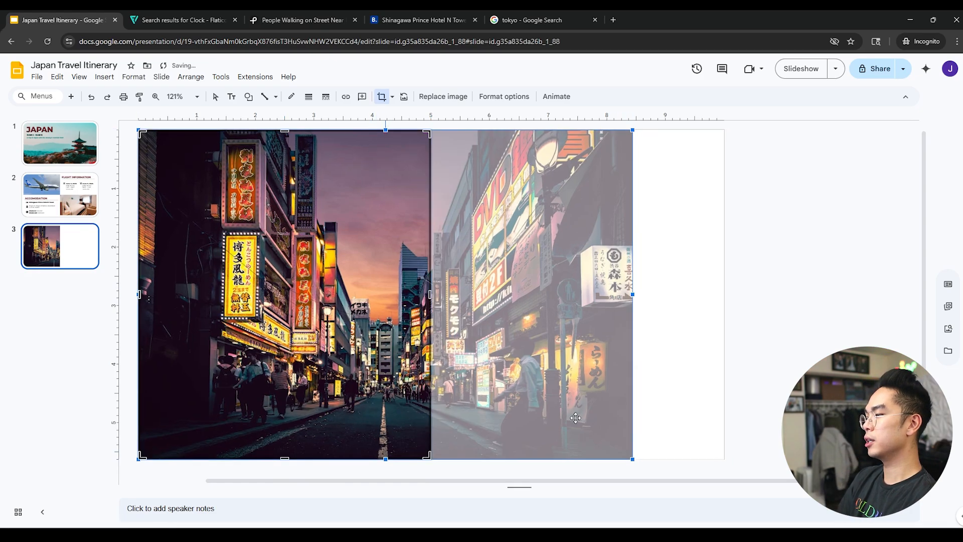
drag(544, 413, 495, 410)
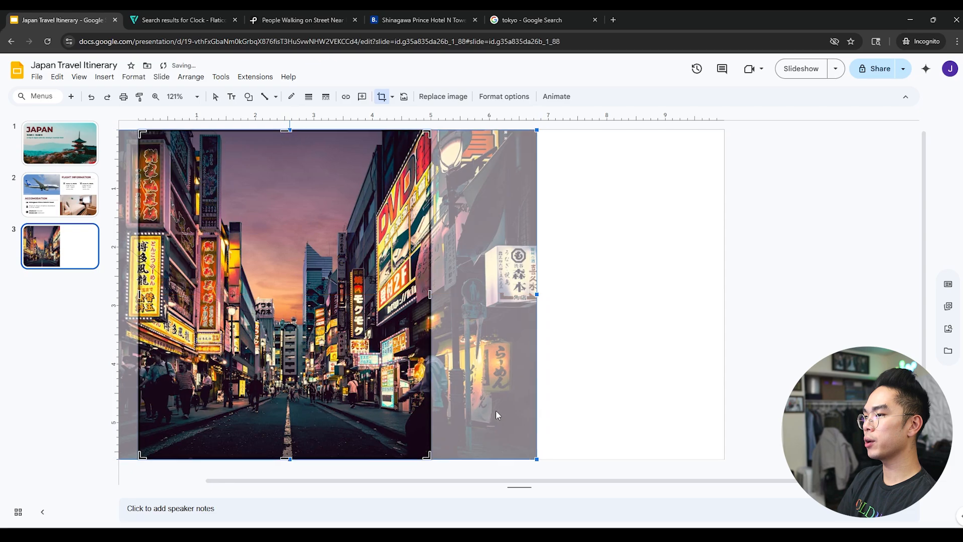
key(Return)
click(571, 381)
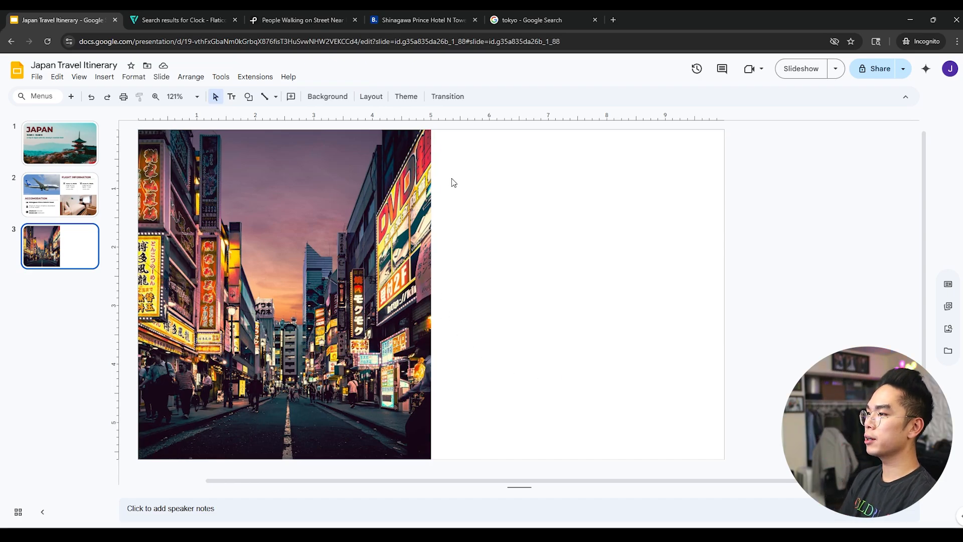
- Darken the Tokyo photo on slide 3 by strongly lowering its brightness in the image adjustments
click(394, 231)
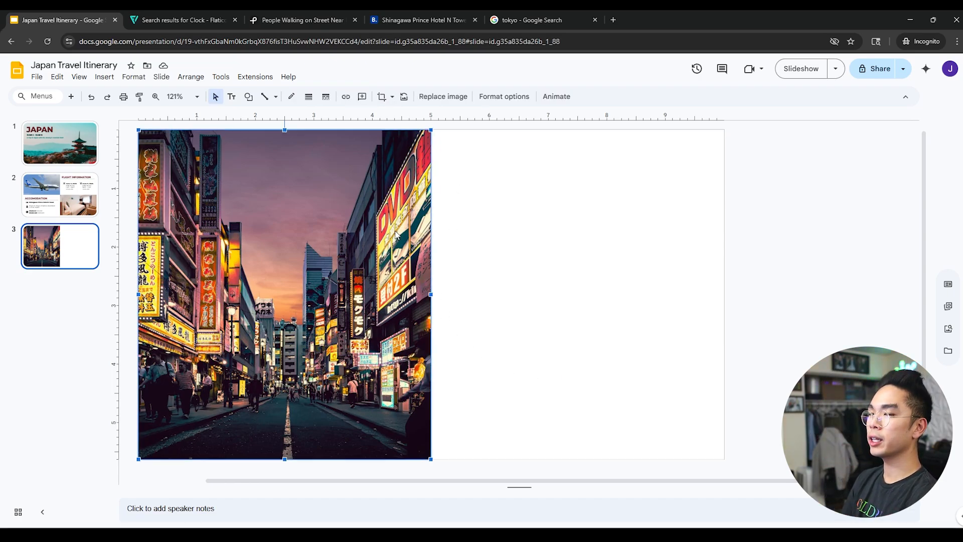
click(497, 98)
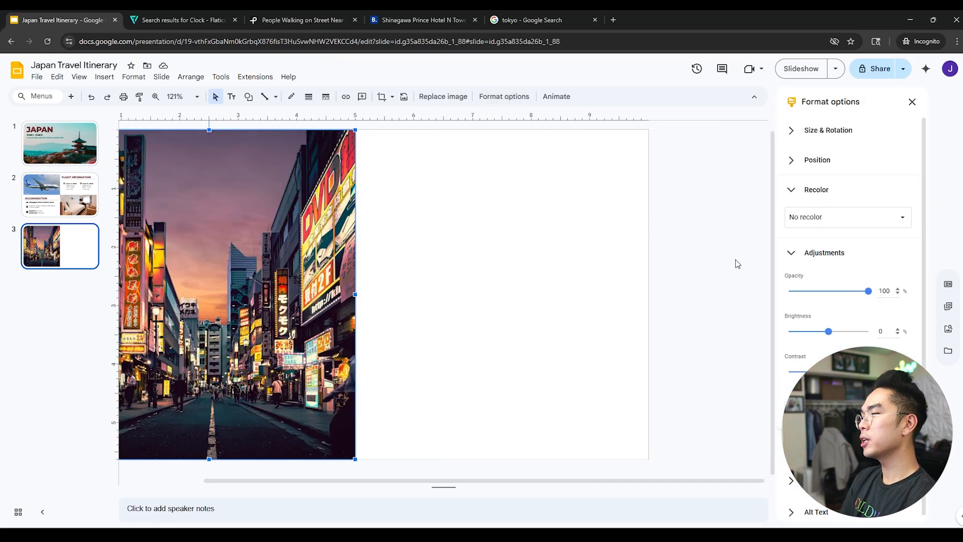
drag(831, 336, 806, 333)
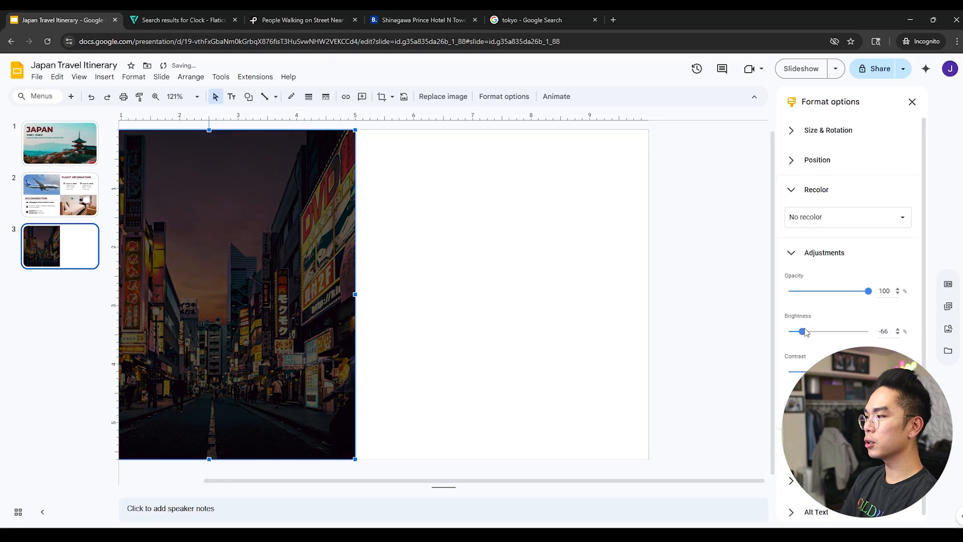
drag(805, 333, 807, 334)
click(688, 324)
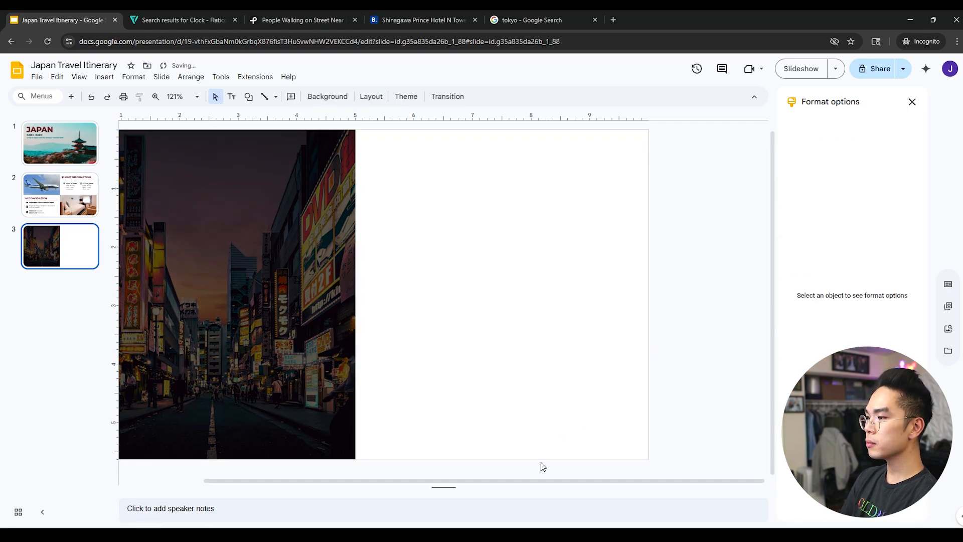
drag(535, 483, 452, 490)
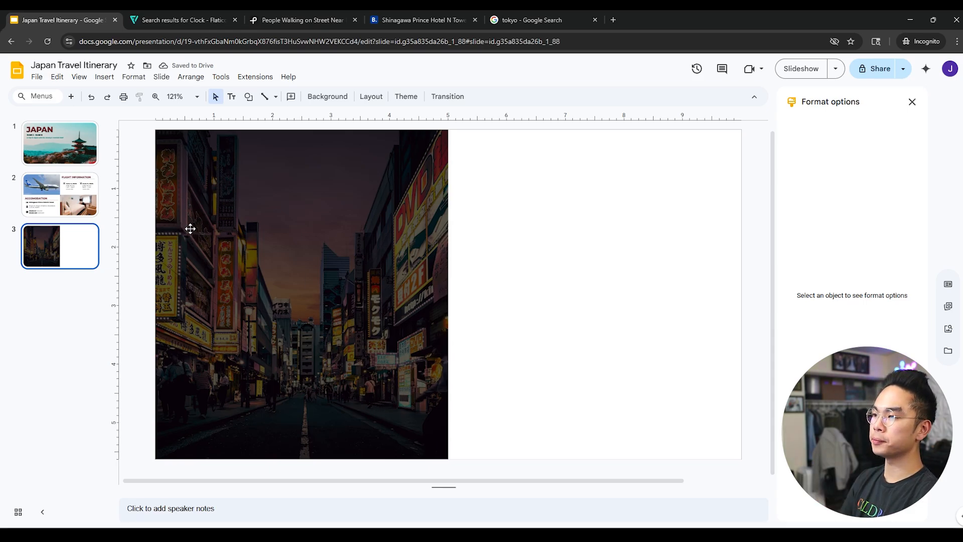
- Copy the FLIGHT INFORMATION heading and its underline from slide 2 and paste them onto slide 3
click(71, 203)
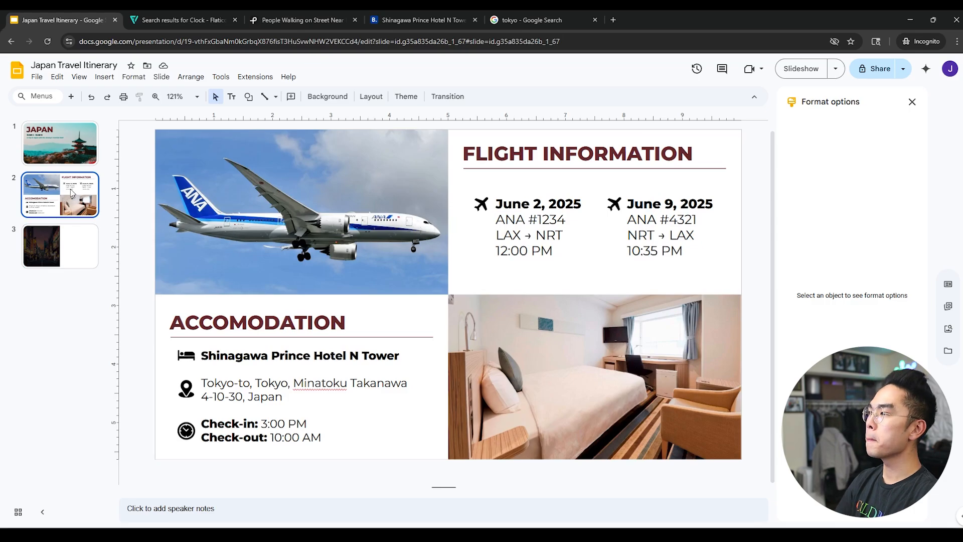
click(609, 147)
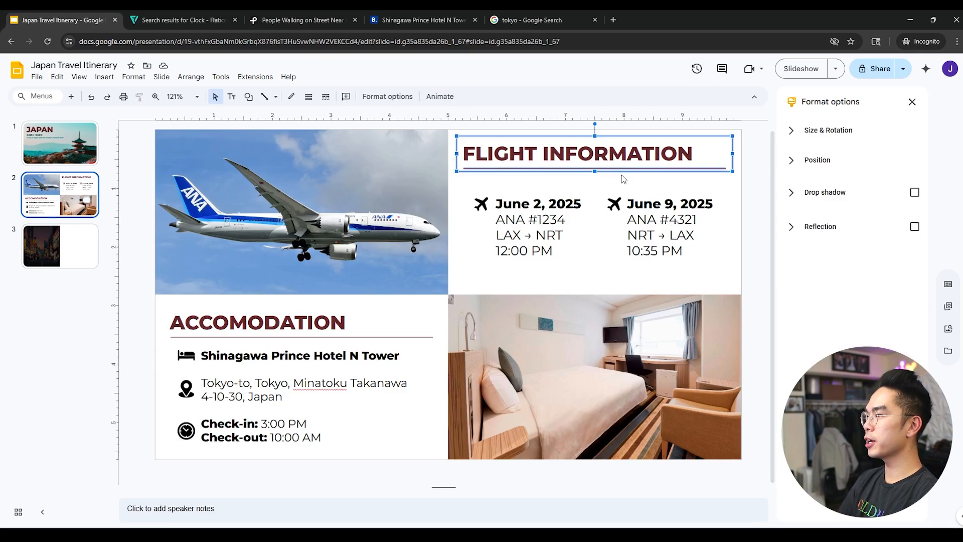
click(713, 192)
click(746, 146)
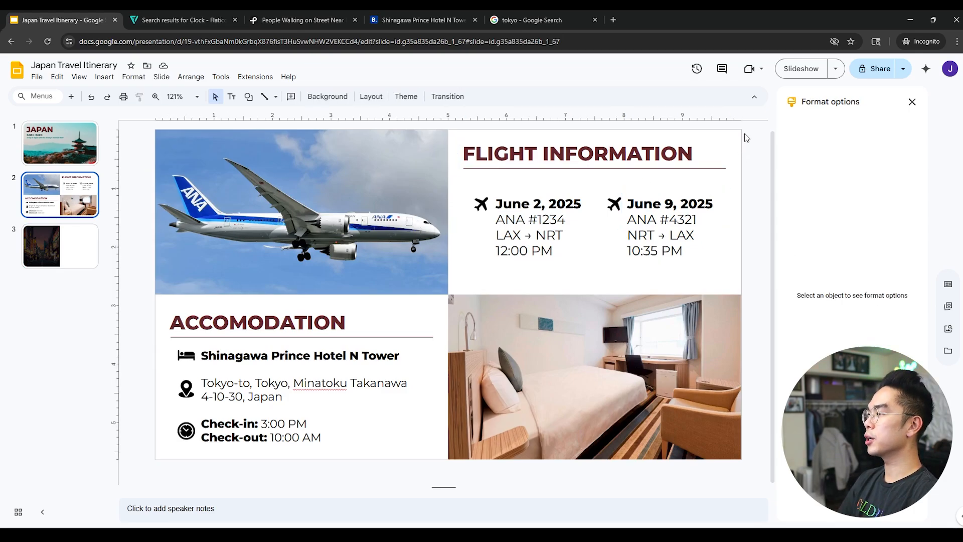
click(596, 153)
drag(730, 129, 613, 174)
click(84, 244)
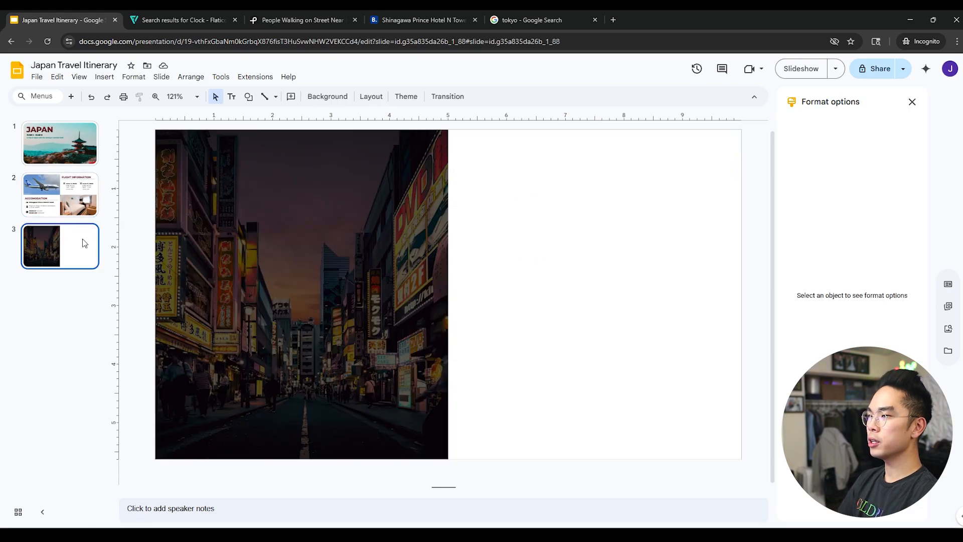
key(ctrl+v)
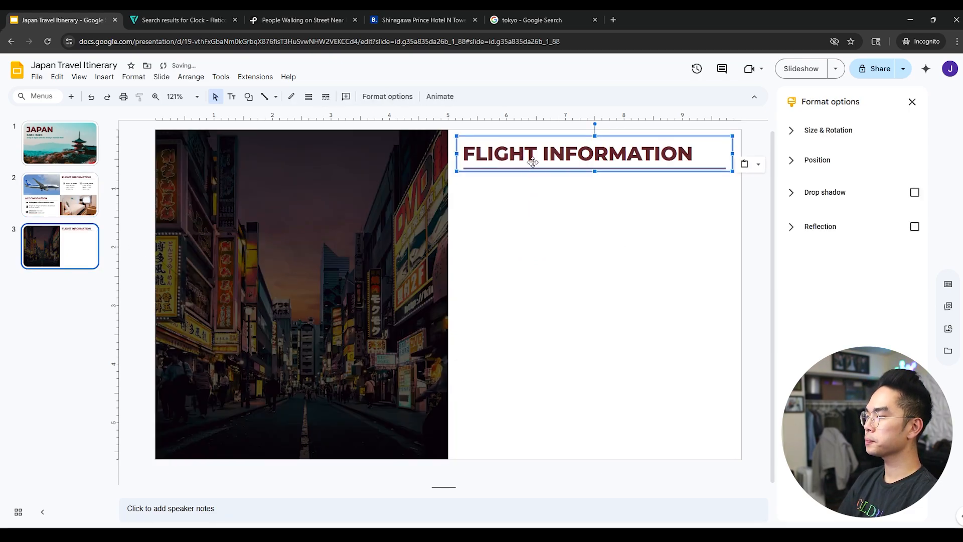
click(471, 183)
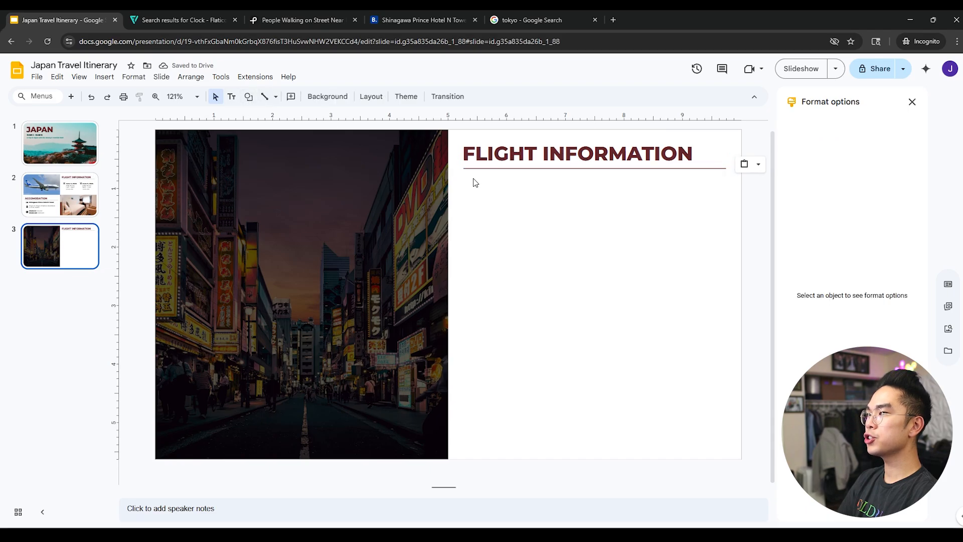
- Move the pasted heading and underline onto the lower part of the darkened Tokyo photo
click(487, 161)
drag(684, 219, 243, 364)
click(472, 346)
- Recolour the heading text and its underline on the Tokyo photo to white
click(386, 366)
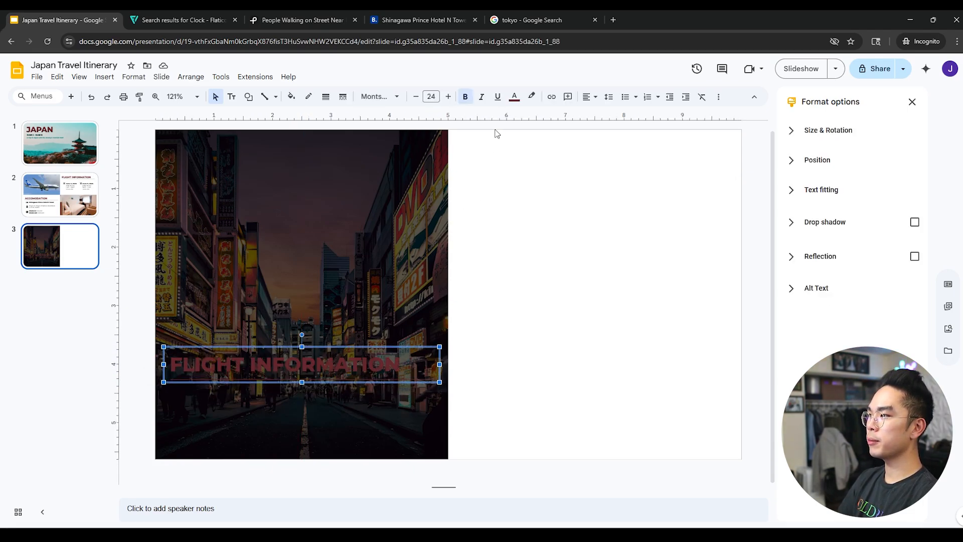
click(513, 98)
click(535, 132)
click(535, 161)
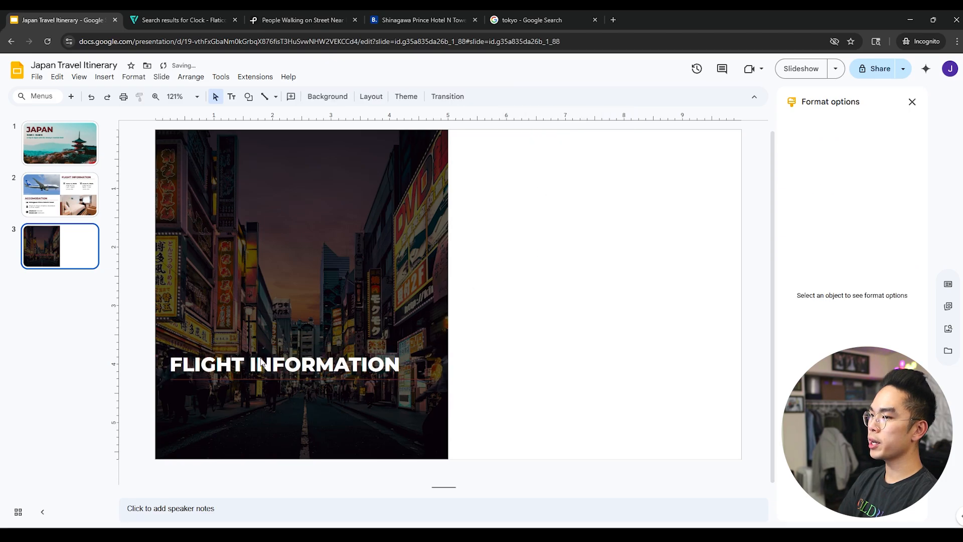
click(249, 378)
click(291, 96)
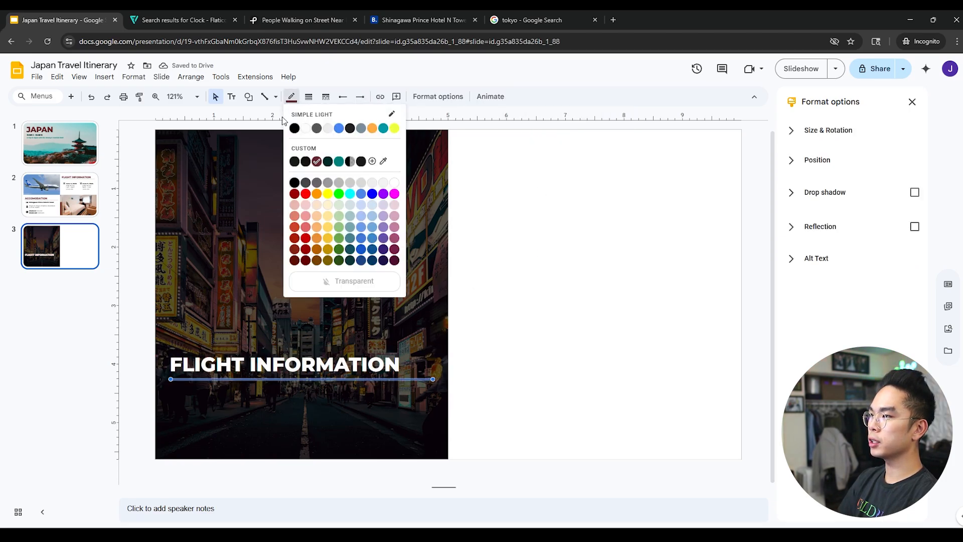
click(307, 131)
click(608, 243)
- Replace the heading text over the Tokyo photo with TOKYO
click(406, 352)
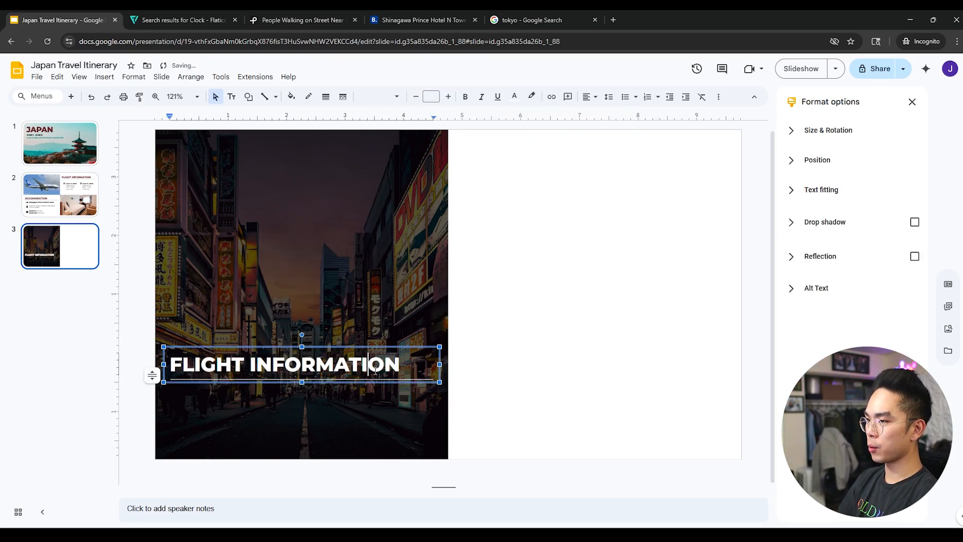
key(ctrl+a)
text(TOKYO)
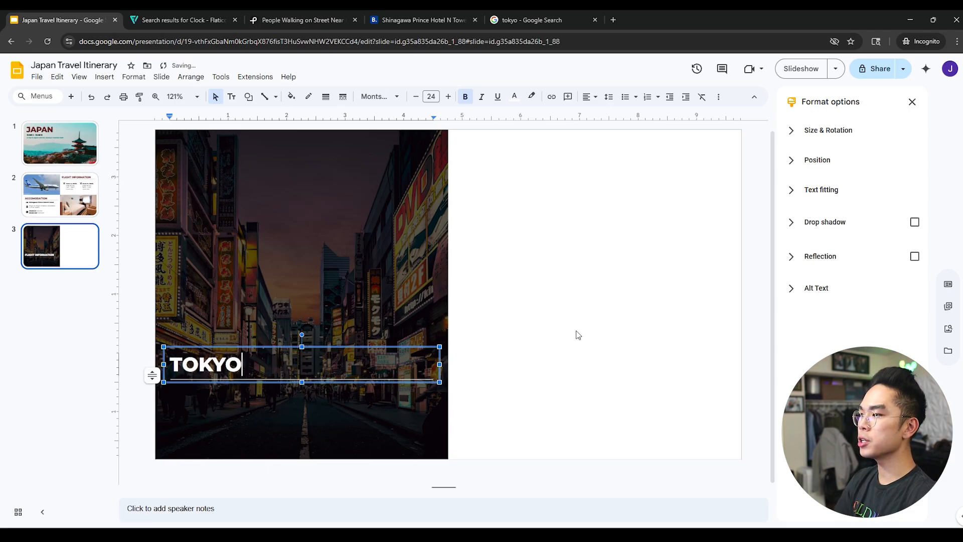
click(579, 335)
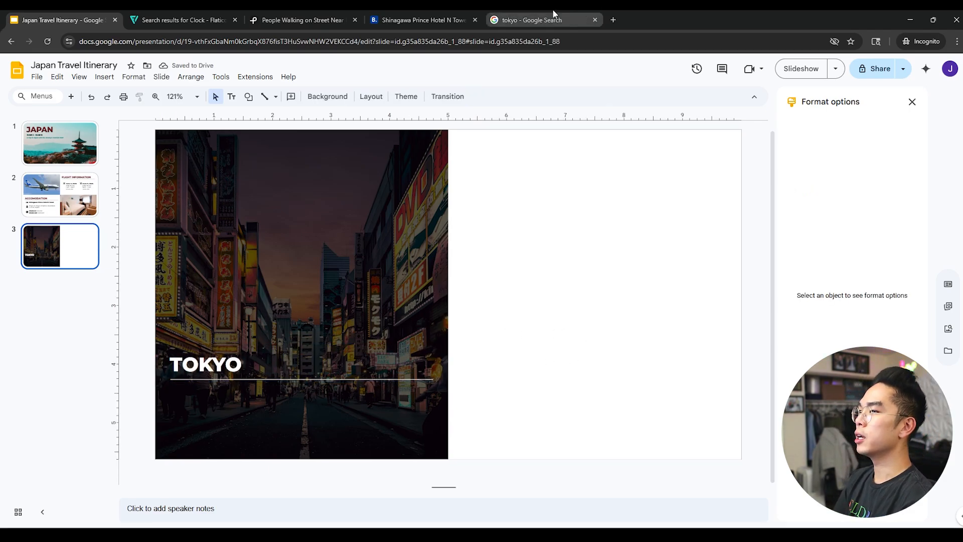
- View the About description of Tokyo in the Google search results and return to the presentation
click(540, 18)
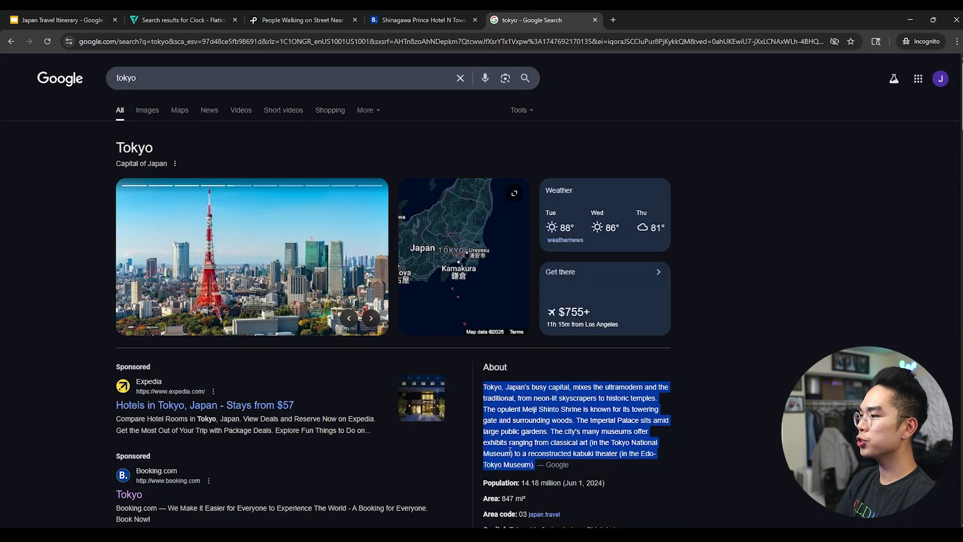
scroll(531, 413, down, 2)
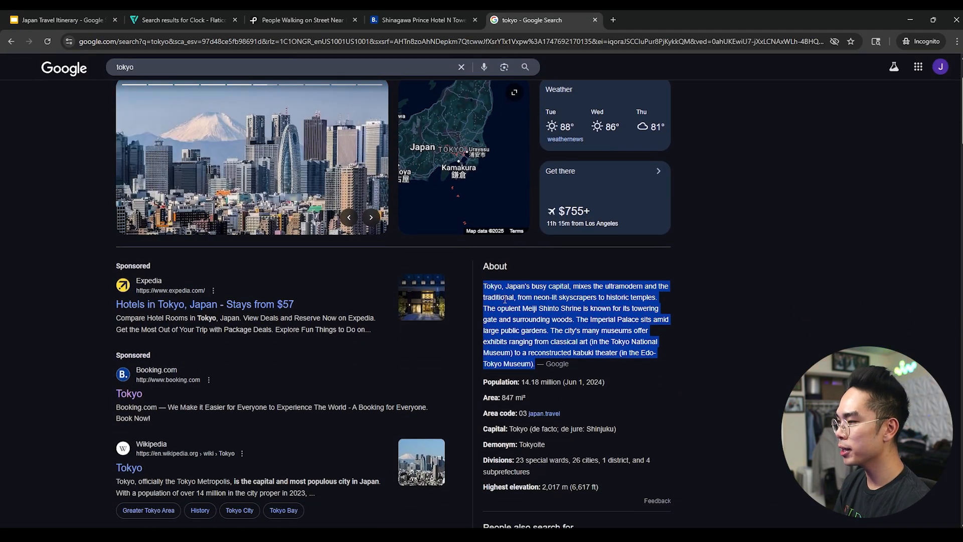
click(60, 20)
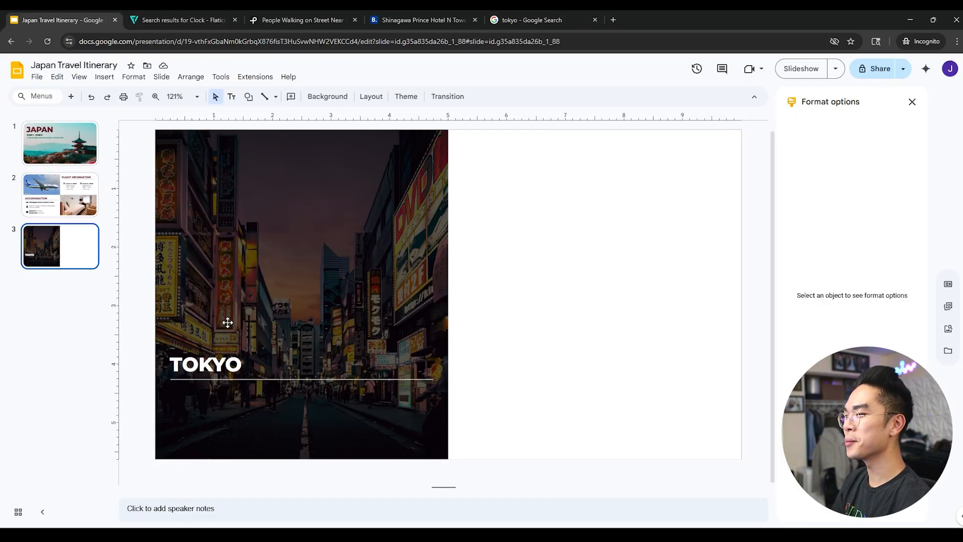
- Duplicate the TOKYO heading, place the copy below the underline, and remove its bold formatting
click(216, 350)
key(ctrl+d)
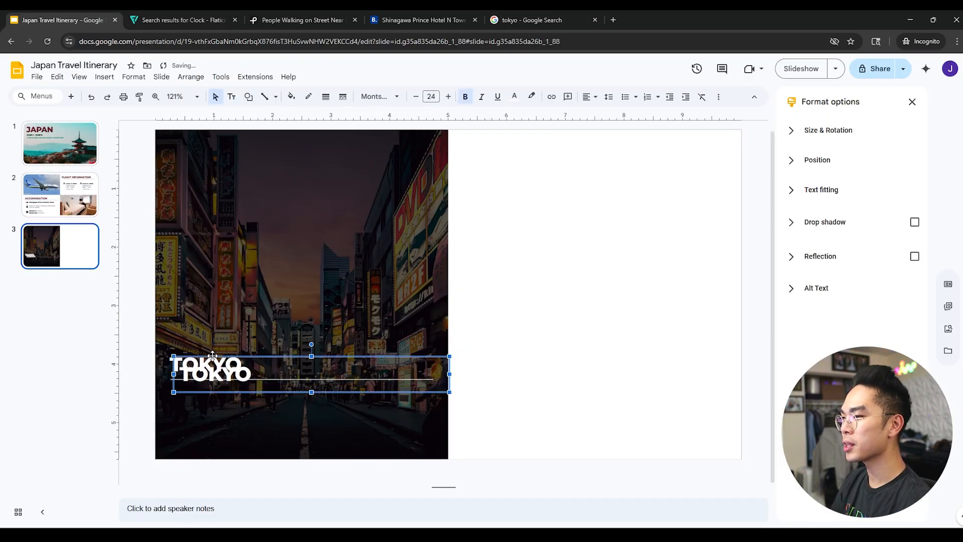
drag(213, 386, 211, 404)
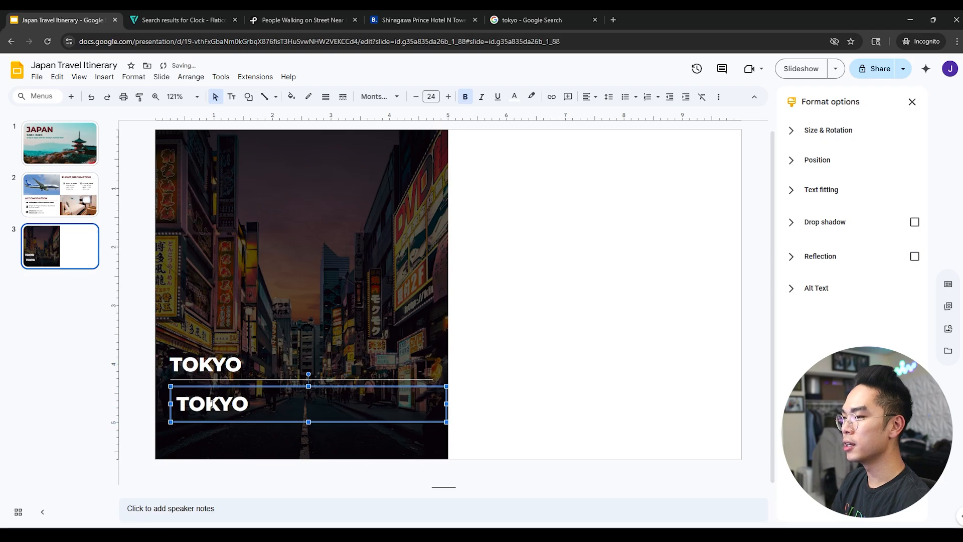
click(465, 100)
- Copy the Tokyo About description from the Google results and select the duplicated TOKYO text on slide 3 for replacement
click(532, 20)
right_click(502, 323)
click(525, 337)
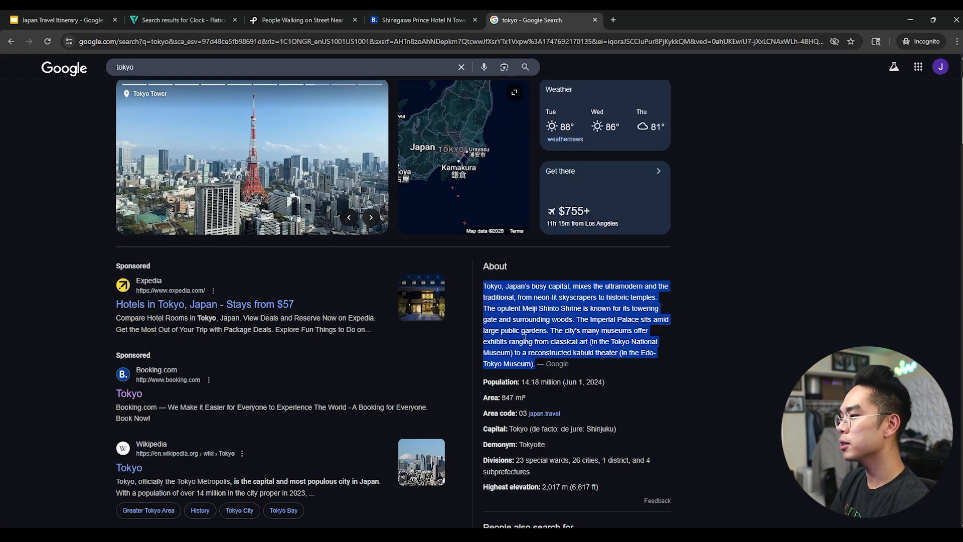
click(63, 20)
double_click(230, 403)
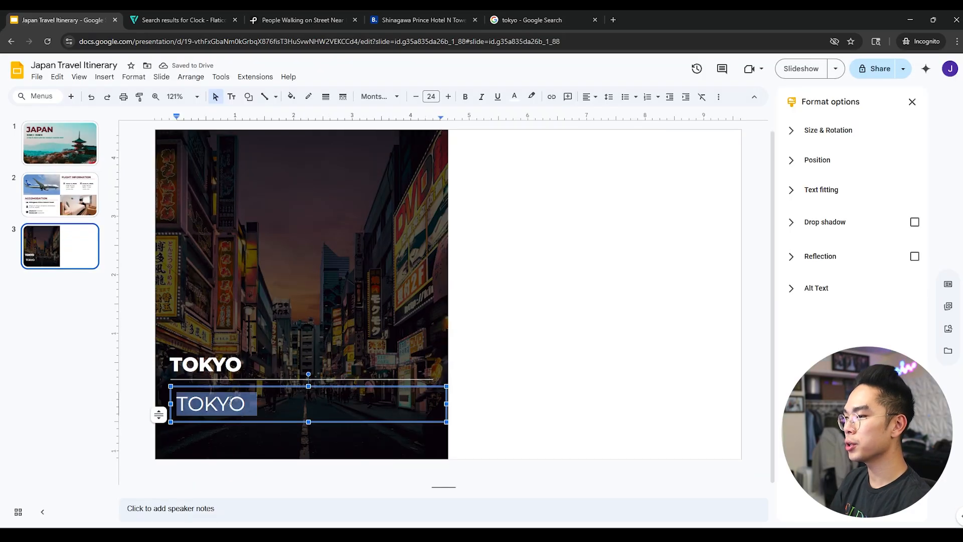
key(ctrl+v)
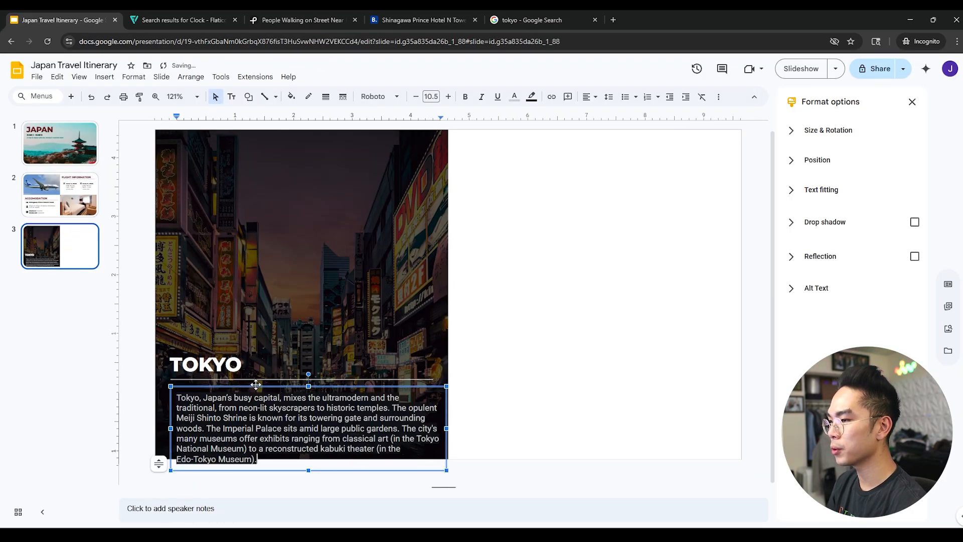
key(ctrl+z)
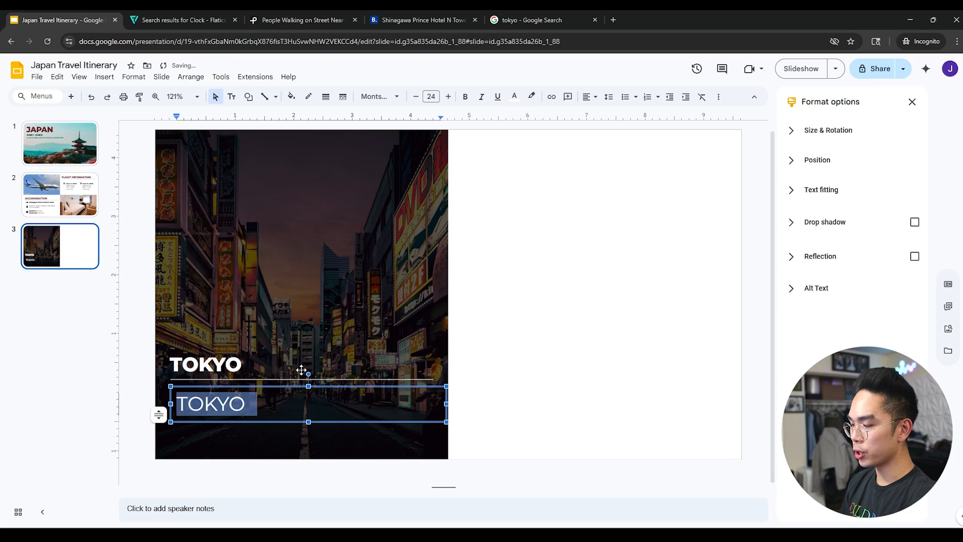
text(Tokyo, Japan’s busy capital, mixes the ultramodern and the traditional, from neon-lit skyscrapers to historic temples. The opulent Meiji Shinto Shrine is known for its towering gate and surrounding woods. The Imperial Palace sits amid large public gardens. The city’s many museums offer exhibits ranging from classical art (in the Tokyo National Museum) to a reconstructed kabuki theater (in the Edo-Tokyo Museum).)
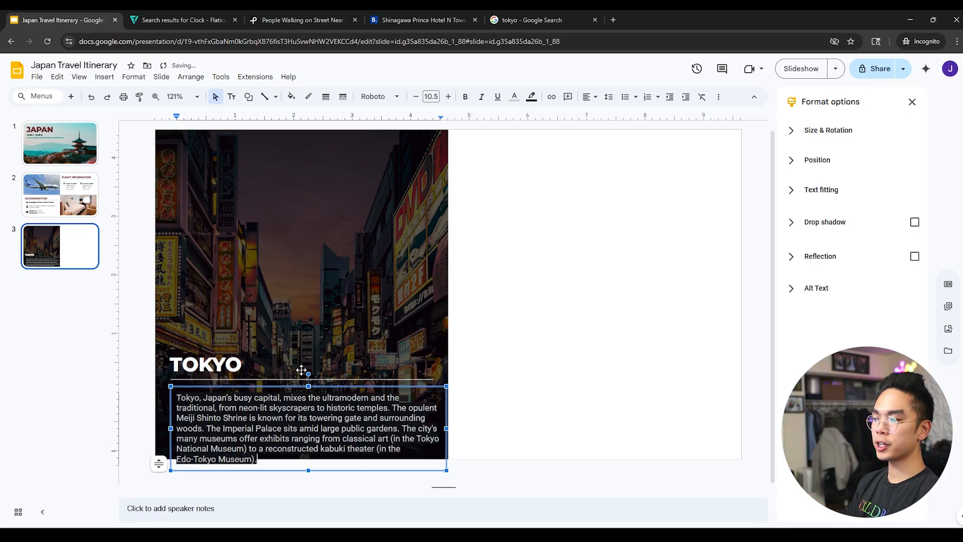
key(ctrl+z)
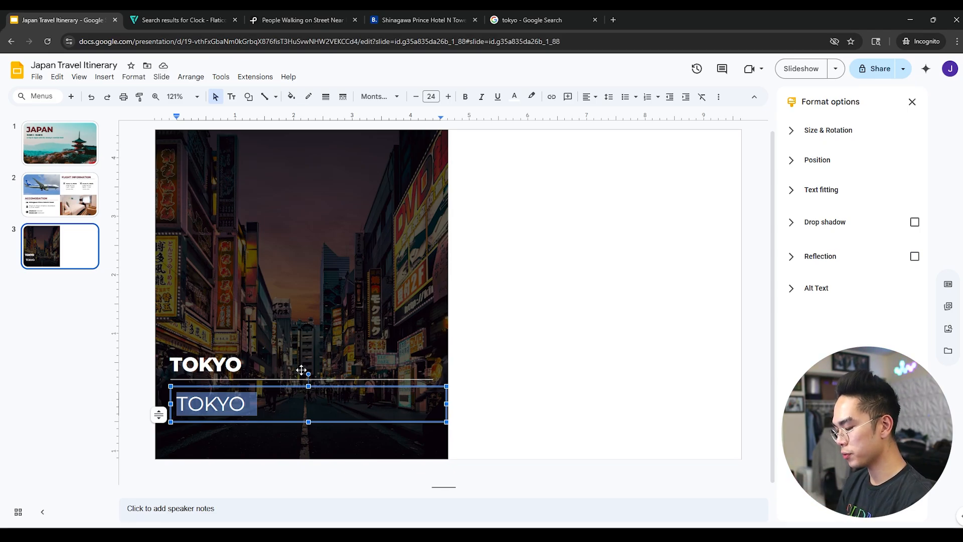
- Replace the duplicated TOKYO text with the copied Tokyo description, keeping the text box's own formatting, and set its font size to 11
text(Tokyo, Japan’s busy capital, mixes the ultramodern and the traditional, from neon-lit skyscrapers to historic temples. The opulent Meiji Shinto Shrine is known for its towering gate and surrounding woods. The Imperial Palace sits amid large public gardens. The city's many museums offer exhibits ranging from classical art (in the Tokyo National Museum) to a reconstructed kabuki theater (in the Edo-Tokyo Museum).)
scroll(302, 365, up, 5)
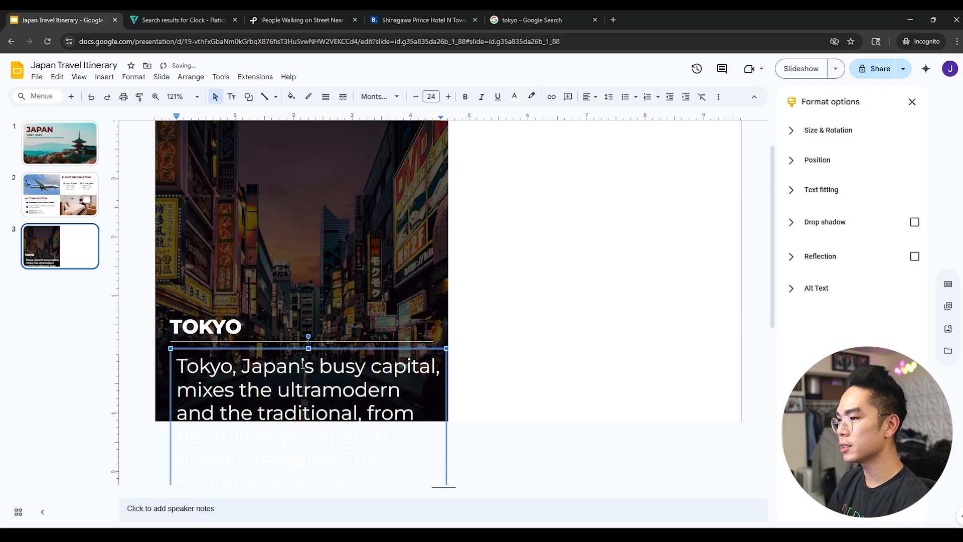
triple_click(294, 391)
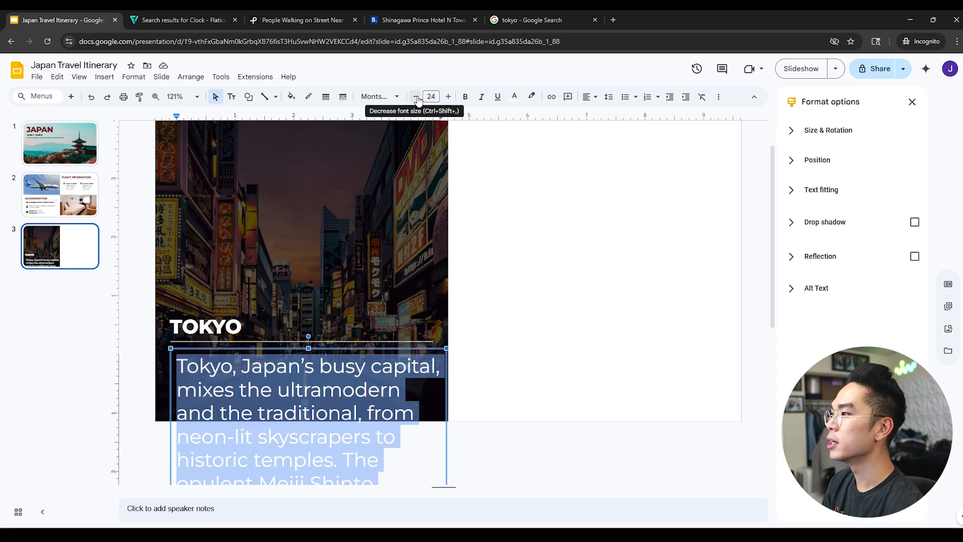
scroll(313, 396, down, 5)
scroll(318, 393, up, 5)
scroll(318, 393, down, 5)
scroll(318, 393, up, 5)
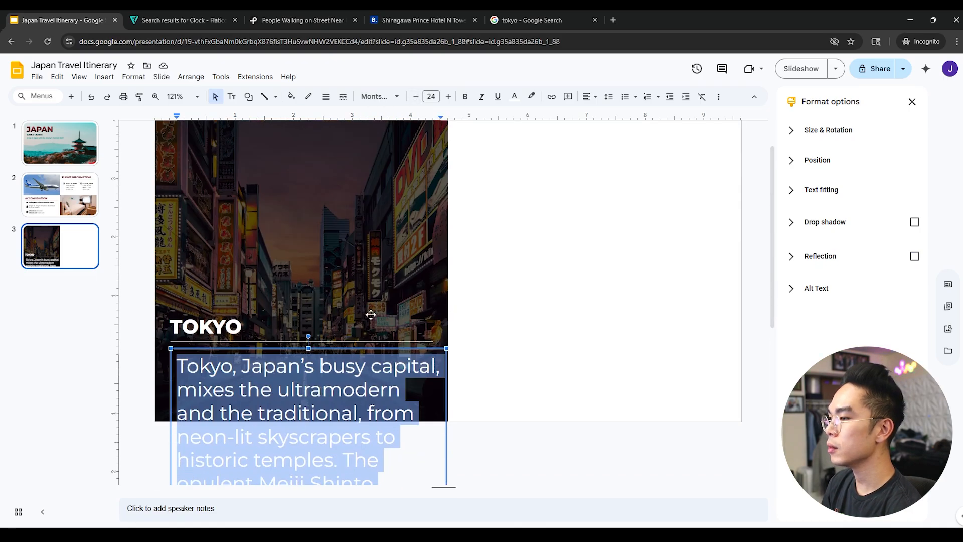
click(416, 96)
click(416, 97)
click(415, 97)
click(415, 97)
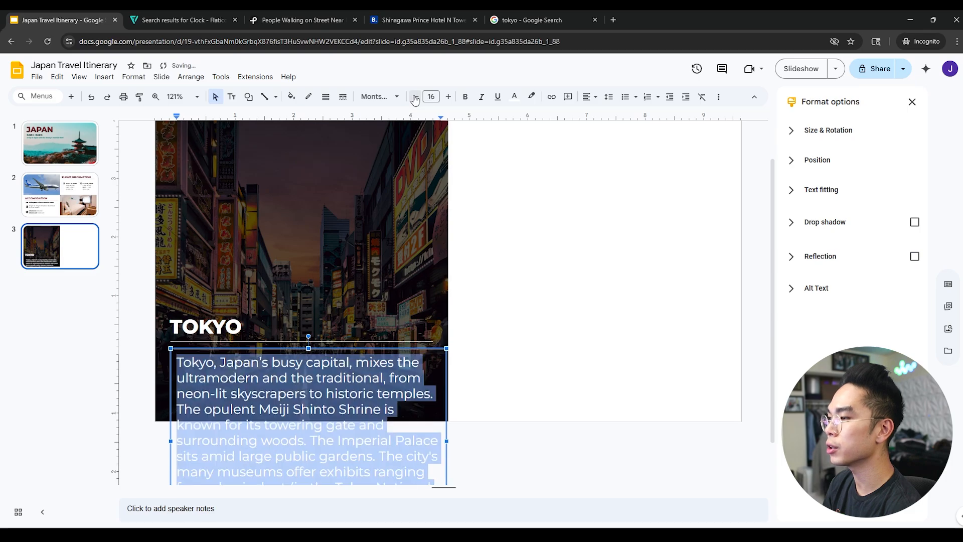
click(415, 97)
click(415, 97)
click(415, 97)
click(416, 96)
click(416, 96)
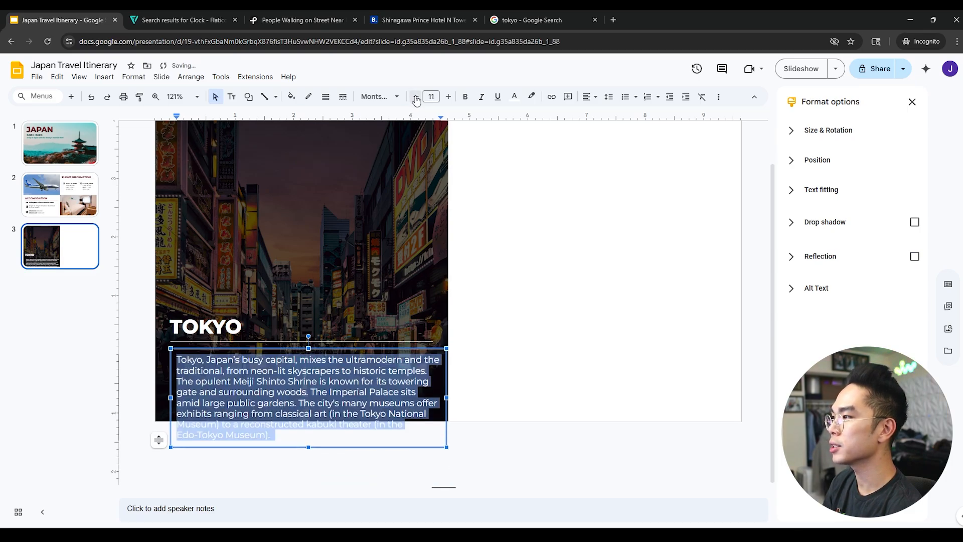
click(492, 289)
- Move the Tokyo description slightly up and left, closer to the heading's underline
click(250, 377)
drag(204, 350, 200, 342)
click(516, 334)
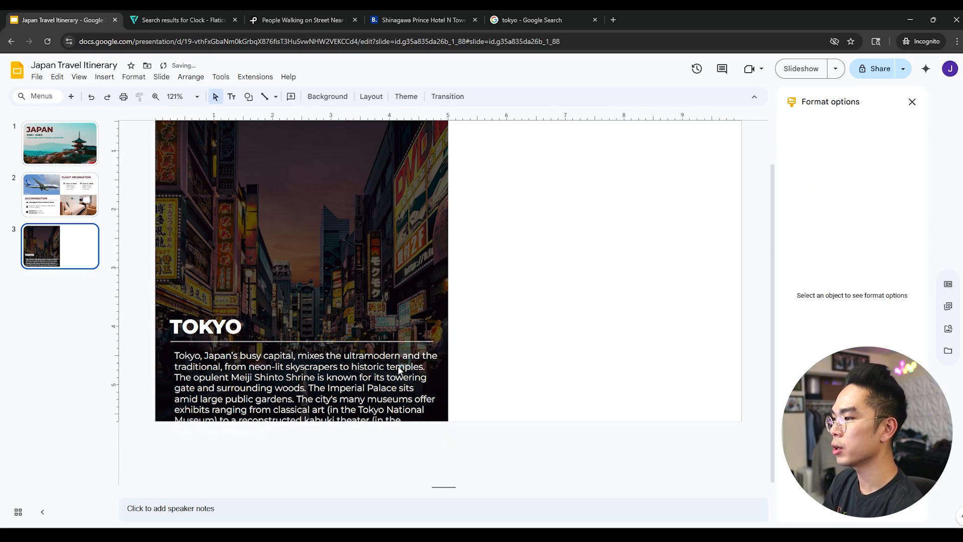
- Move the TOKYO heading, underline and description up together so the whole paragraph fits inside the photo
click(259, 380)
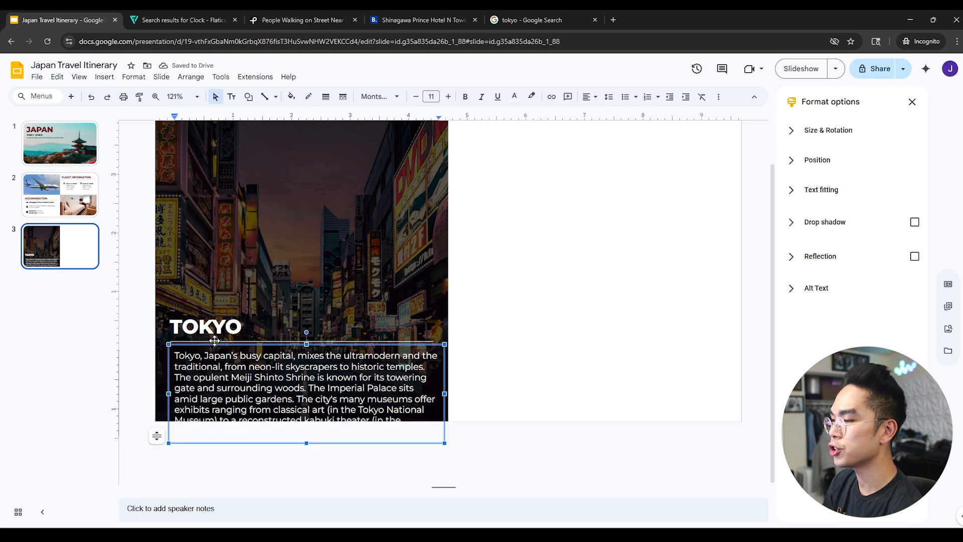
click(214, 339)
shift+click(222, 329)
drag(222, 327, 219, 293)
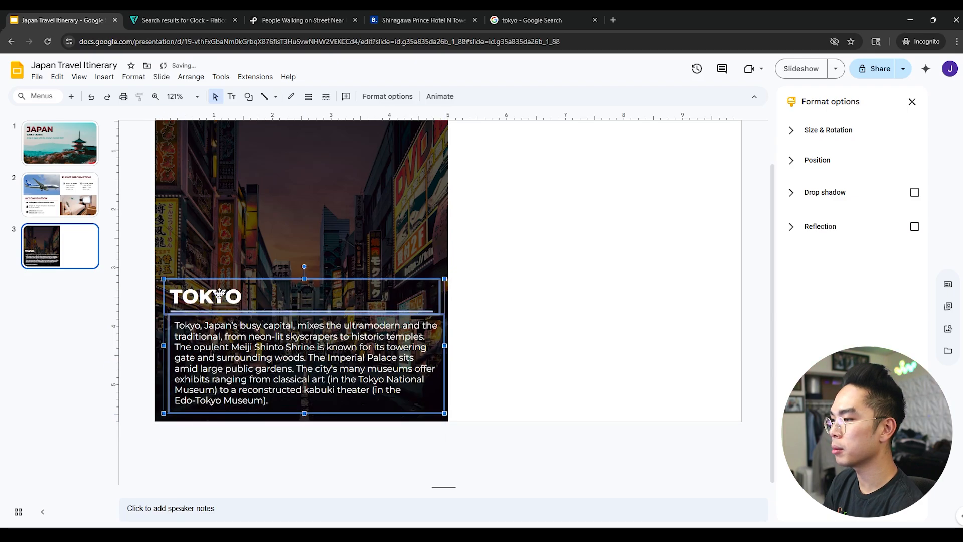
click(550, 318)
- Align the Tokyo description's left edge with the TOKYO heading above it
click(387, 356)
drag(294, 313, 291, 313)
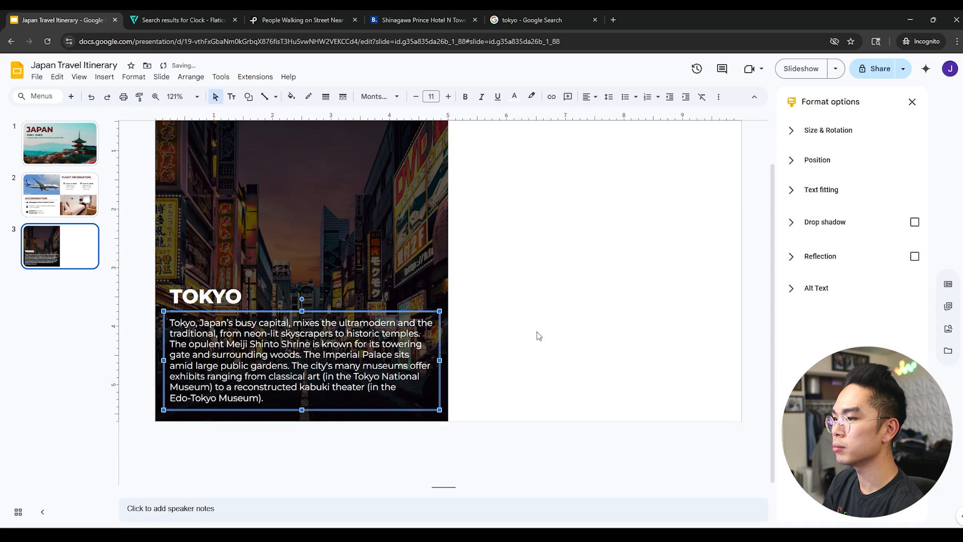
click(538, 331)
scroll(577, 339, up, 3)
scroll(580, 340, down, 3)
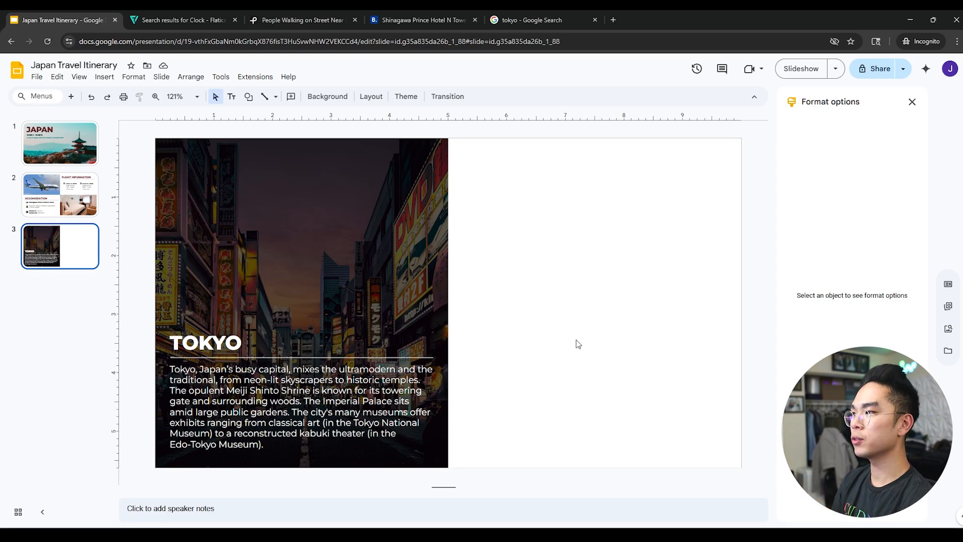
- Copy the FLIGHT INFORMATION heading and underline from slide 2 again and paste them onto the blank half of slide 3
click(72, 206)
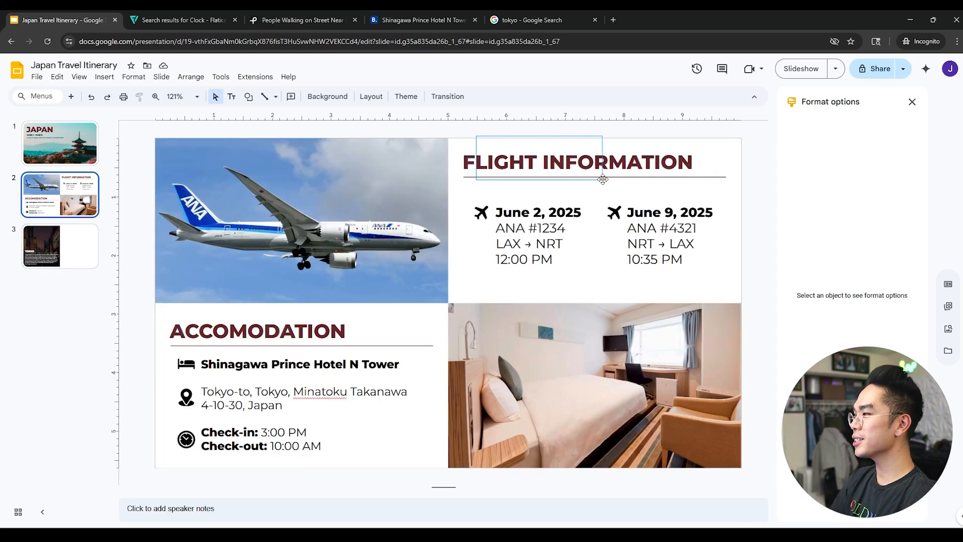
click(486, 145)
key(ctrl+c)
click(60, 245)
key(ctrl+v)
click(598, 261)
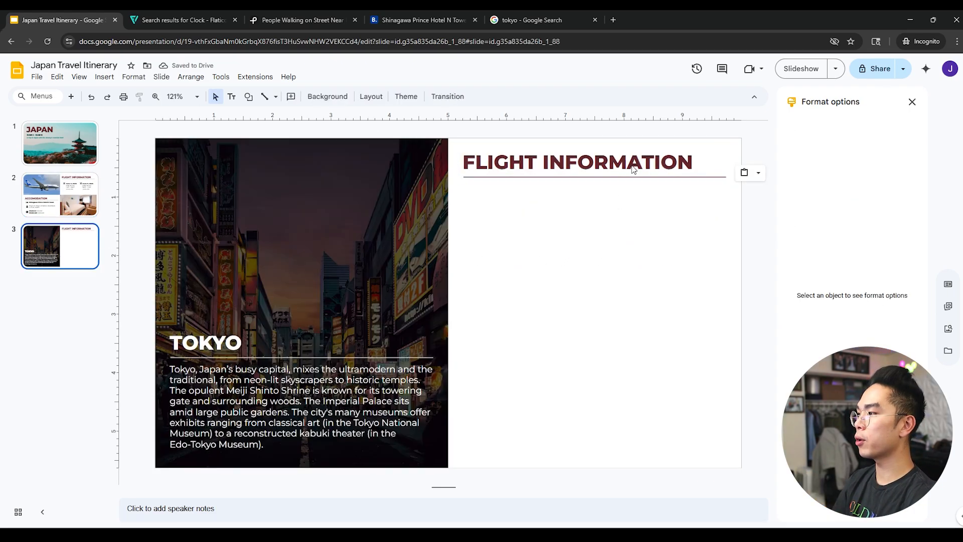
- Replace the FLIGHT INFORMATION heading on slide 3 with DAY 1
double_click(634, 169)
triple_click(631, 167)
text(f)
key(BackSpace)
text(DAY 1)
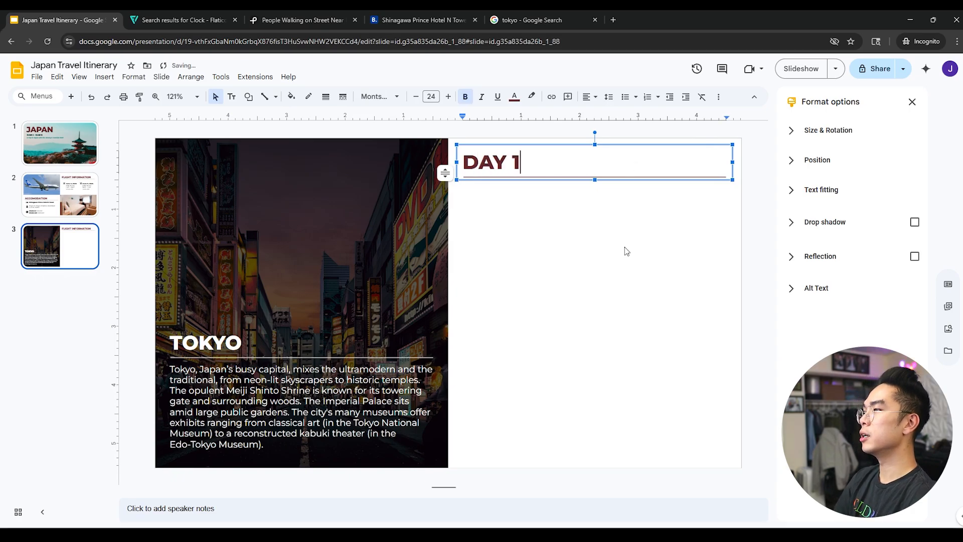
click(624, 247)
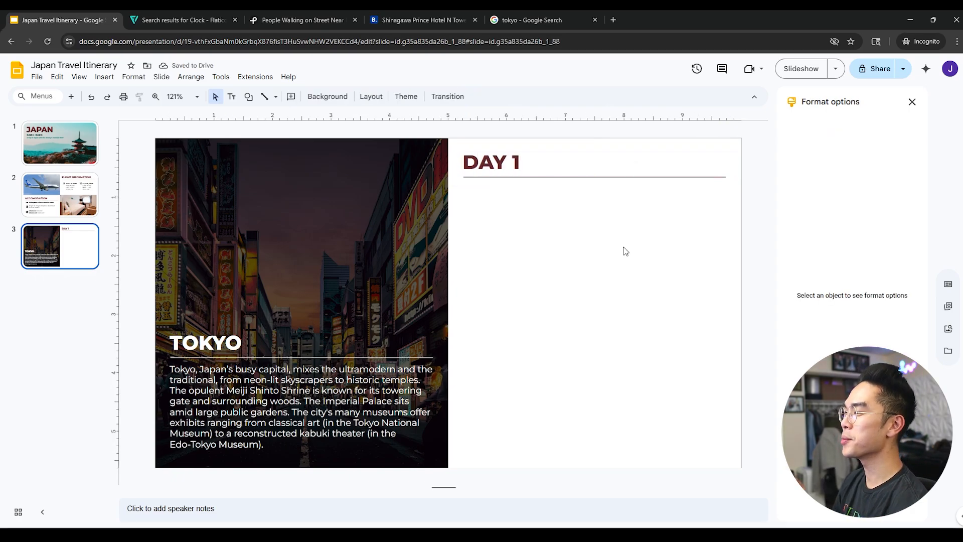
- Add a text box just below the DAY 1 underline and set its font to Montserrat Medium
click(229, 99)
drag(464, 185, 610, 224)
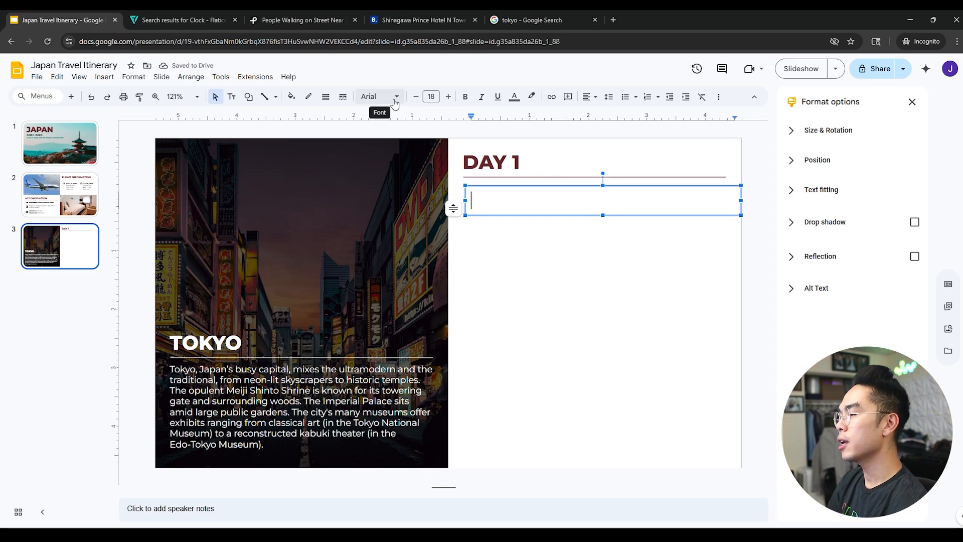
click(378, 97)
mouse_move(413, 203)
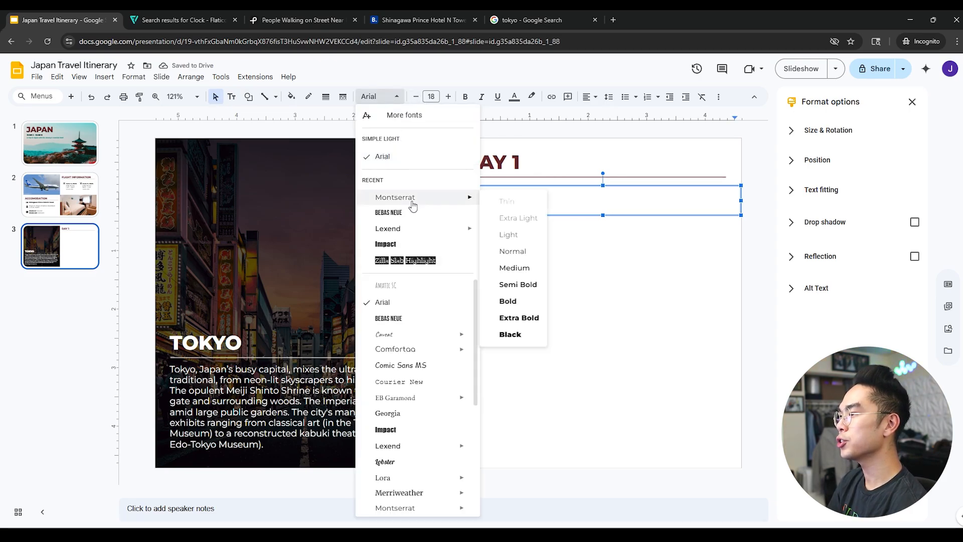
click(515, 268)
- Clear the test characters from the new text box and set its text color to black
text(AWDAWD)
key(BackSpace)
key(BackSpace)
key(BackSpace)
key(BackSpace)
key(BackSpace)
key(BackSpace)
click(514, 96)
click(509, 162)
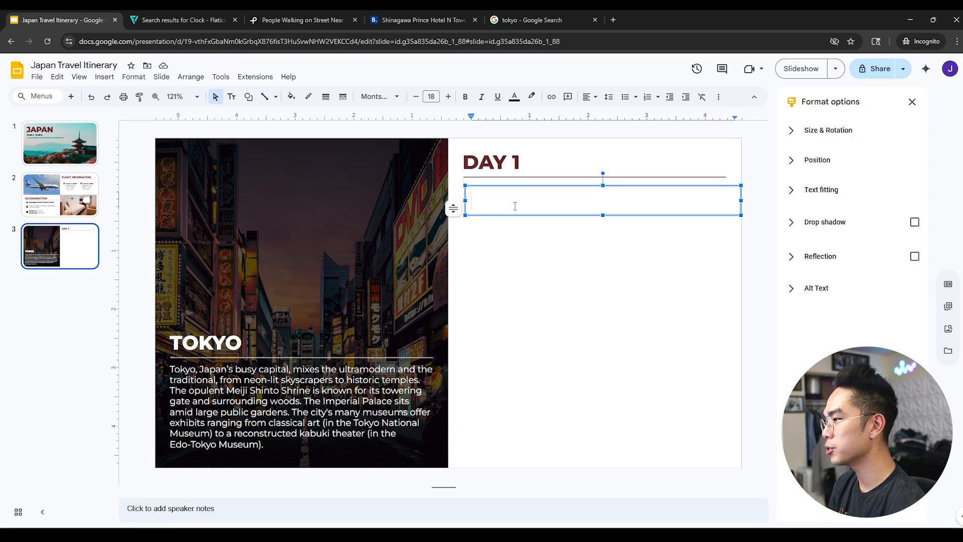
- Enter Morning, Daytime and Night in the text box, with a blank line between each of them
text(m)
key(BackSpace)
text(Morning)
key(Return)
text(DS)
key(BackSpace)
text(aytime)
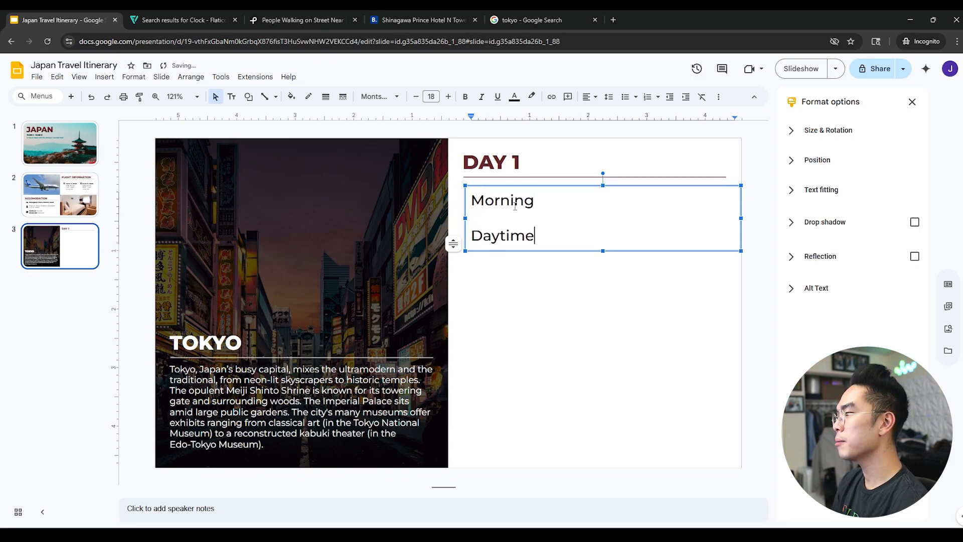
key(Return)
text(Night)
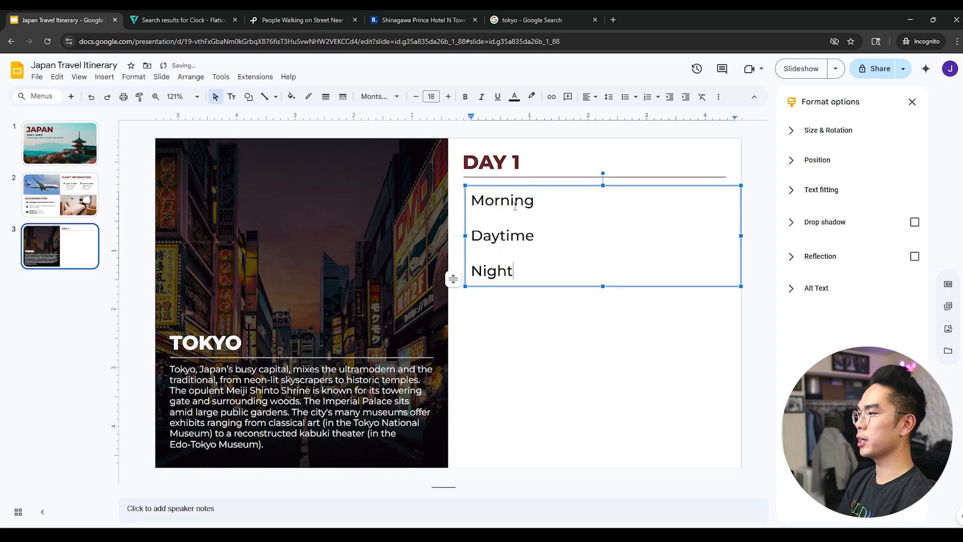
- Set the font size of all the text in the Morning, Daytime and Night box to 14
key(ctrl+a)
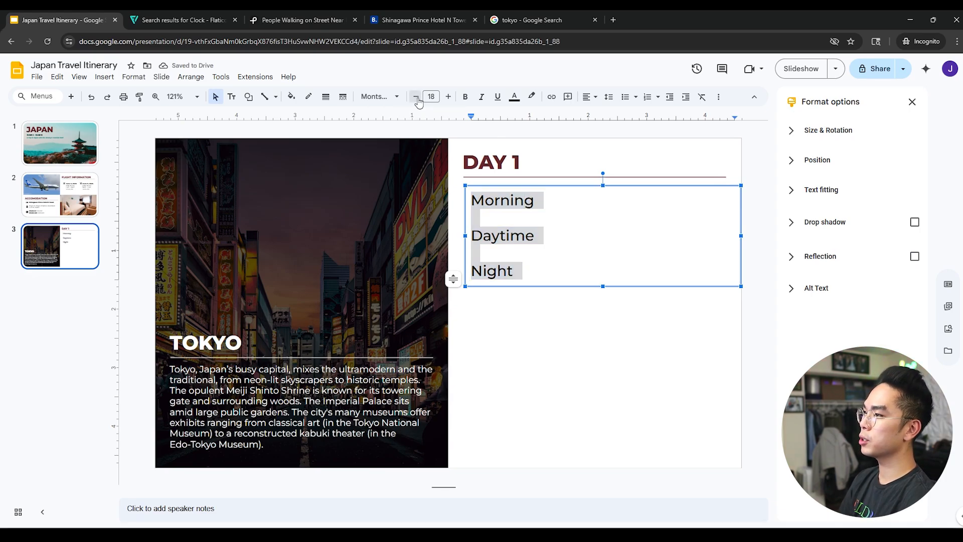
double_click(416, 96)
click(416, 97)
- Leave a blank line under Morning and add the bulleted item "9:00AM - Breakfast at hotel"
click(529, 197)
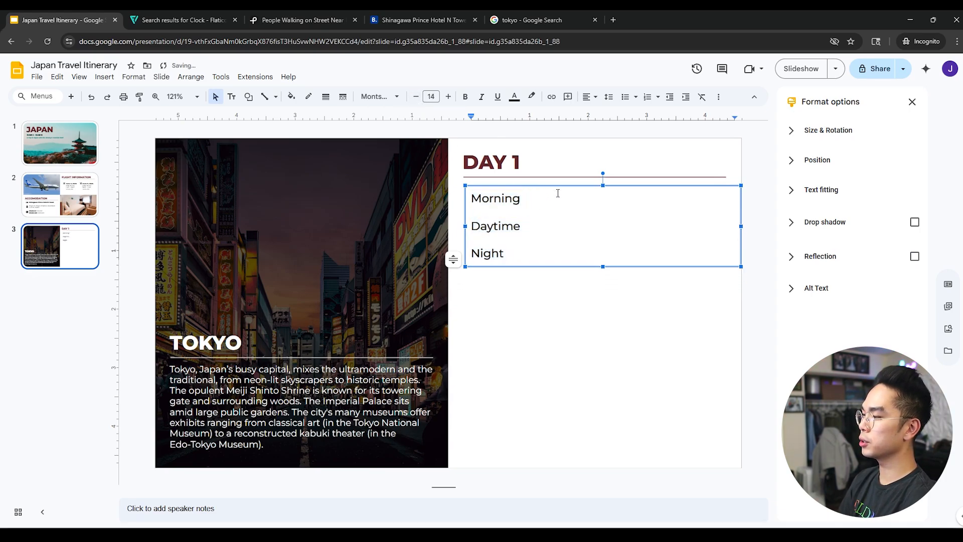
key(Return)
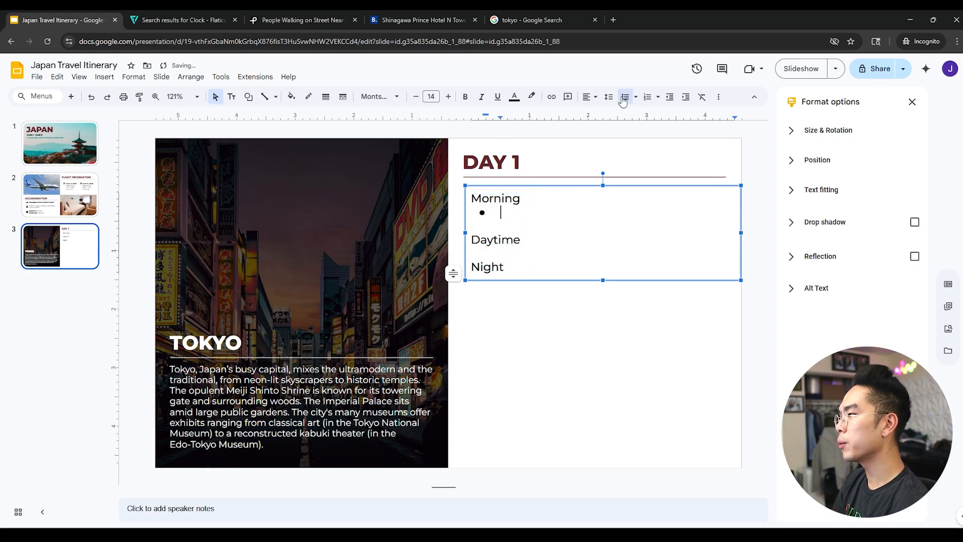
key(Return)
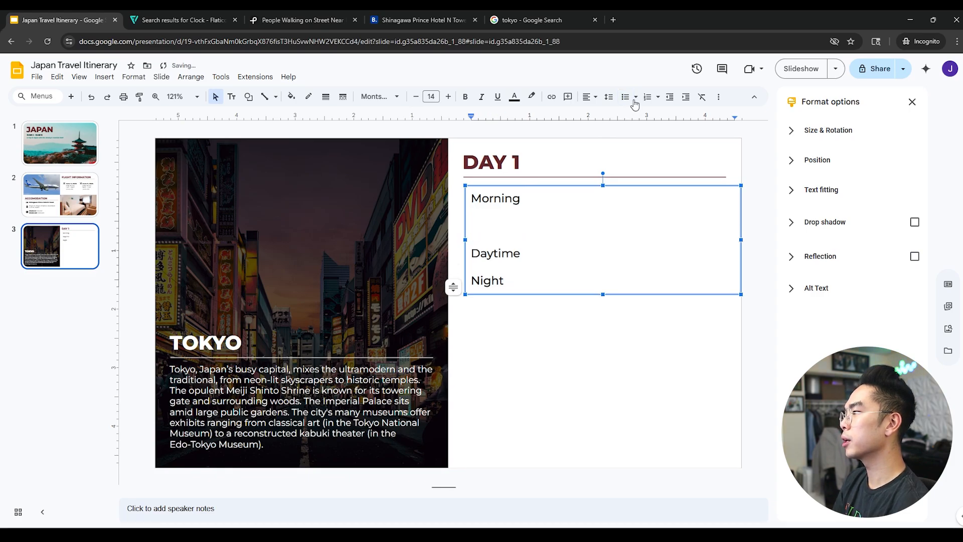
click(625, 99)
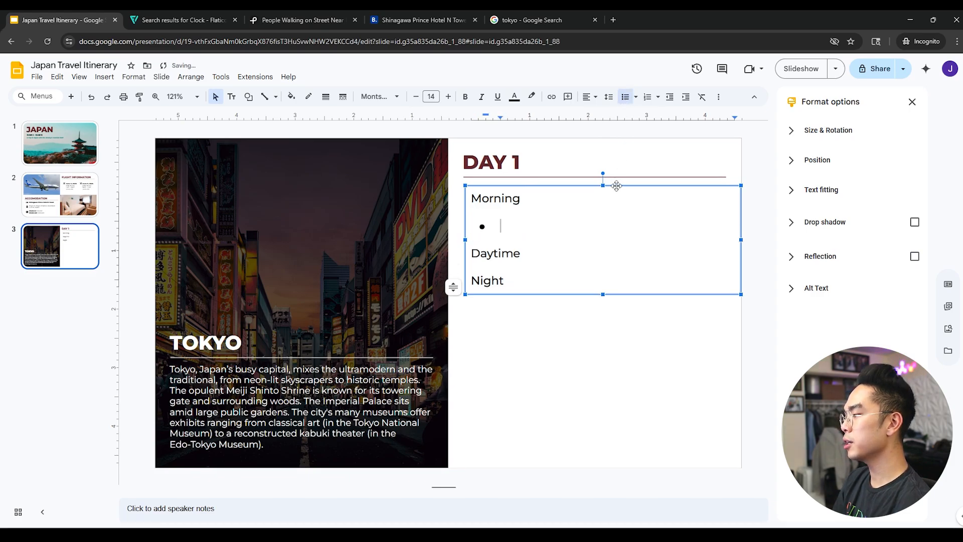
text(9:00AM - BreakfaST)
key(BackSpace)
key(BackSpace)
text(st)
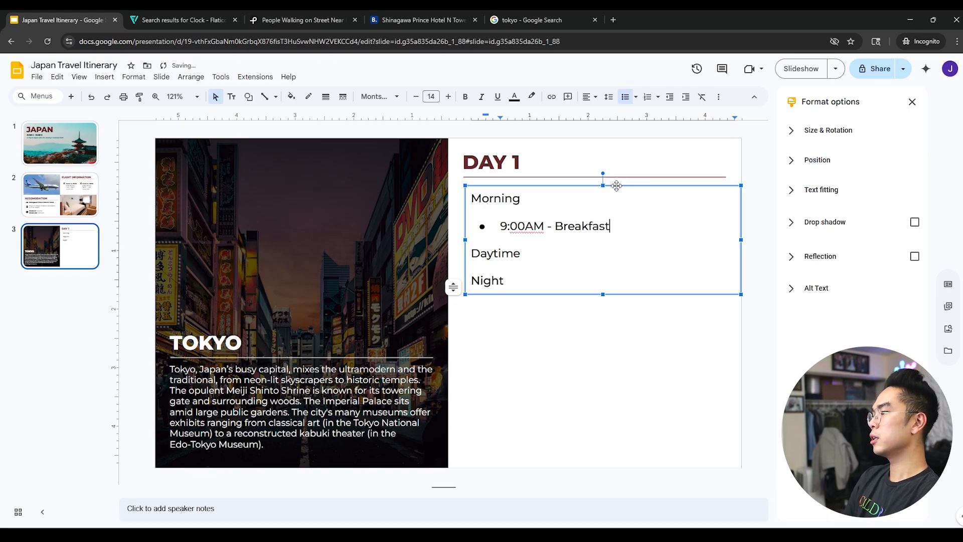
text( at hotel)
- Add the bullet "11:00 AM - Check out Tokyo Skytree" under Morning and put a space before AM in the breakfast item
key(Return)
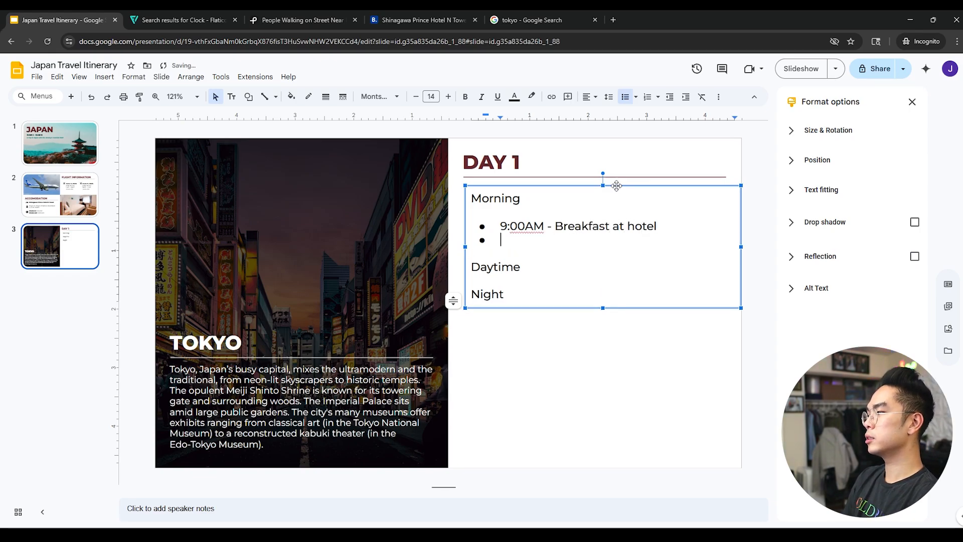
text(11:00AM -)
key(Up)
key(Left)
key(Left)
key(Left)
key(Left)
key(Left)
key(End)
text(Check out)
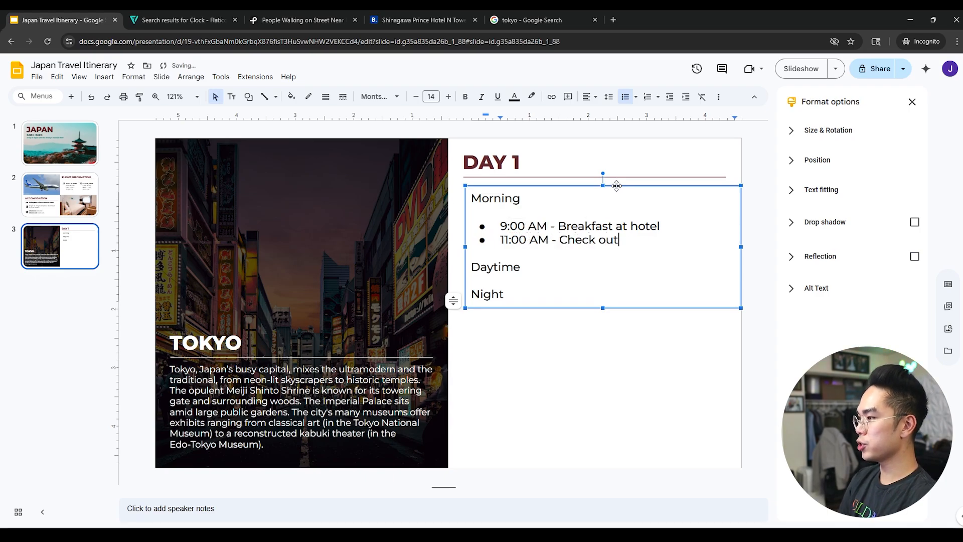
text( Tokyo Skytree)
key(Return)
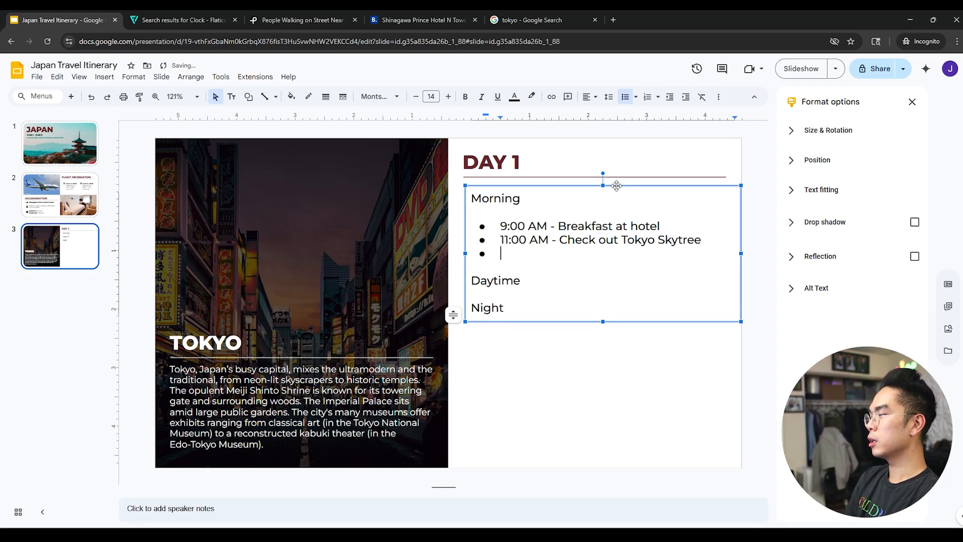
text(12:)
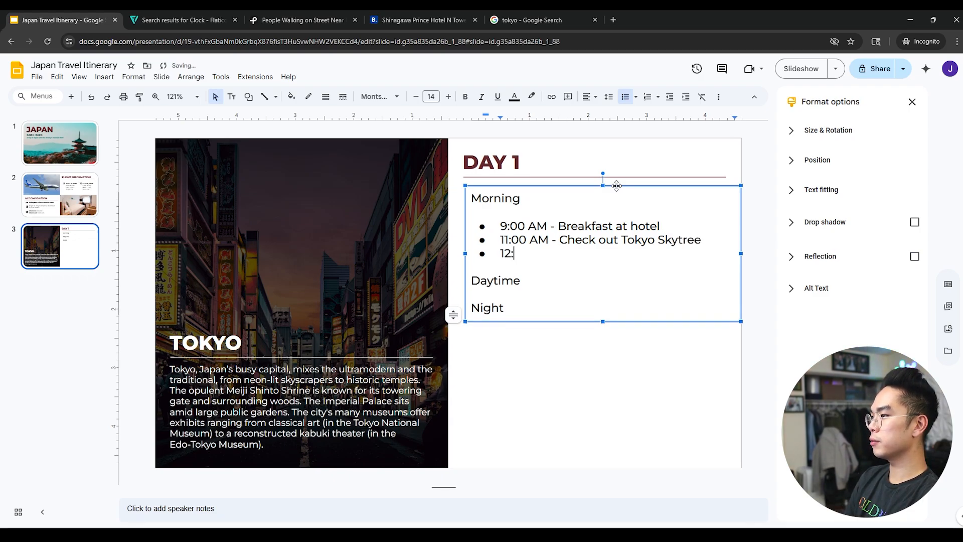
key(BackSpace)
key(BackSpace)
- Add the bulleted item "12:00 PM - Lunch at Shinjuku" under Daytime, leaving a blank line above it
key(Down)
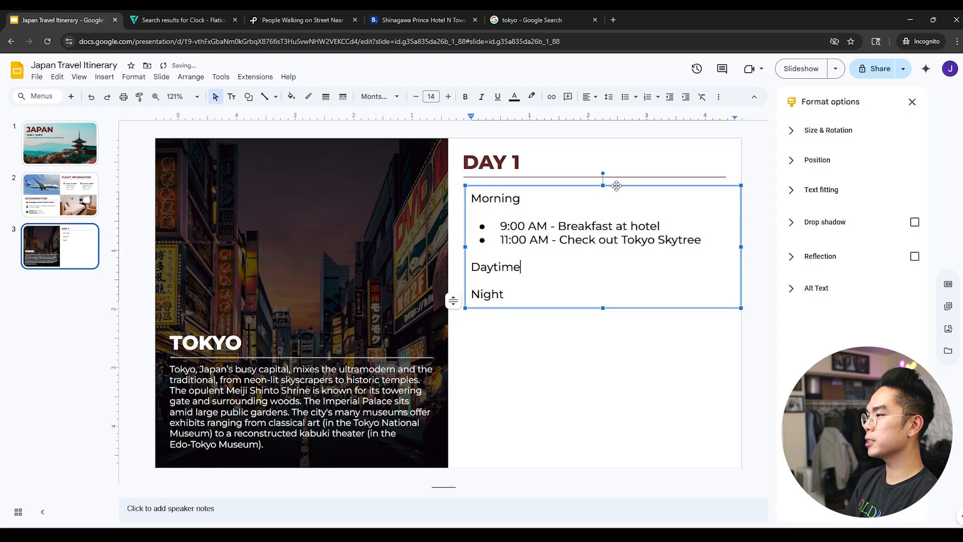
key(Return)
click(625, 98)
text(12:00)
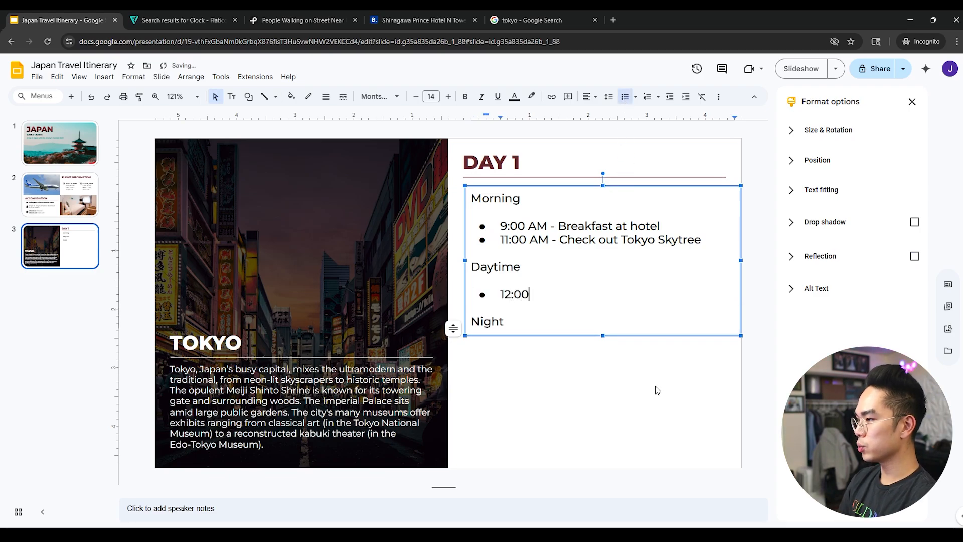
text( PM - Lunch at)
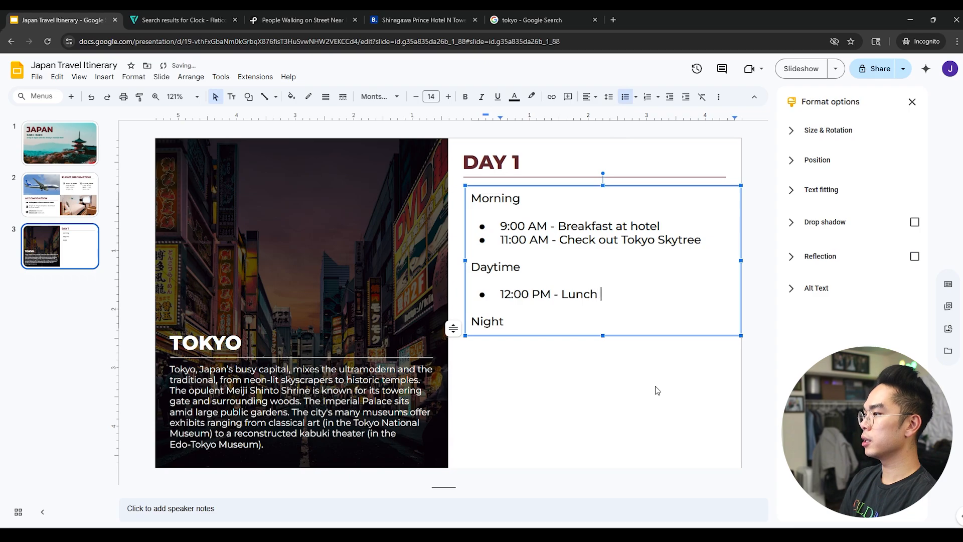
text( Shinju)
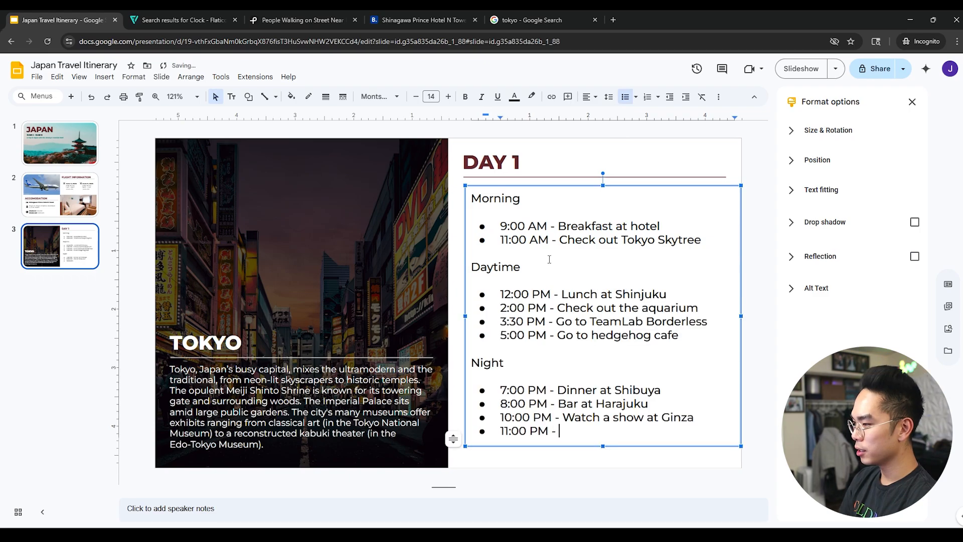
- Complete the 11:00 PM item under Night with "Return back to the hotel"
text(Return to back)
key(BackSpace)
key(BackSpace)
key(BackSpace)
key(BackSpace)
key(BackSpace)
key(BackSpace)
key(BackSpace)
text(a)
key(BackSpace)
text(back to the hotel)
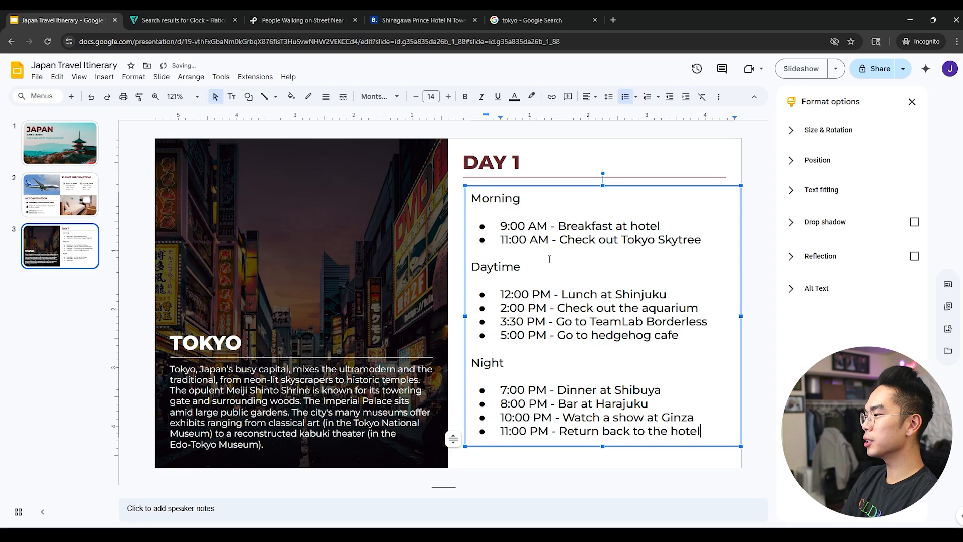
click(747, 170)
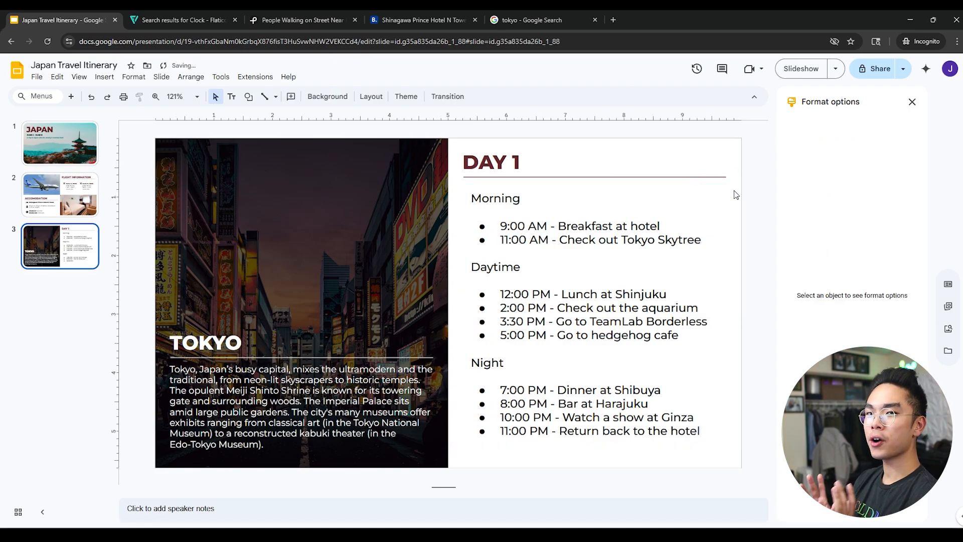
- Narrow the schedule text box and shift it slightly right so it ends in line with the DAY 1 underline
click(693, 212)
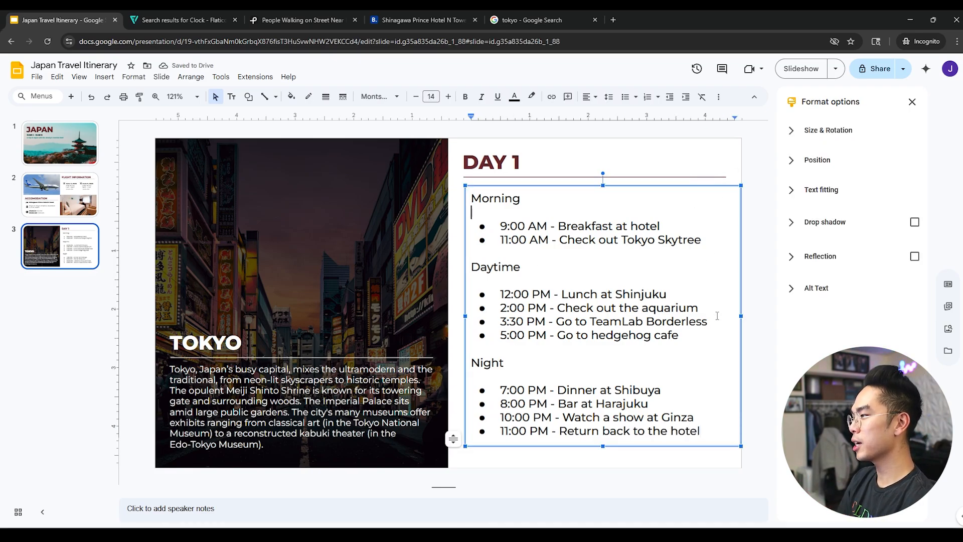
drag(741, 316, 727, 290)
click(737, 288)
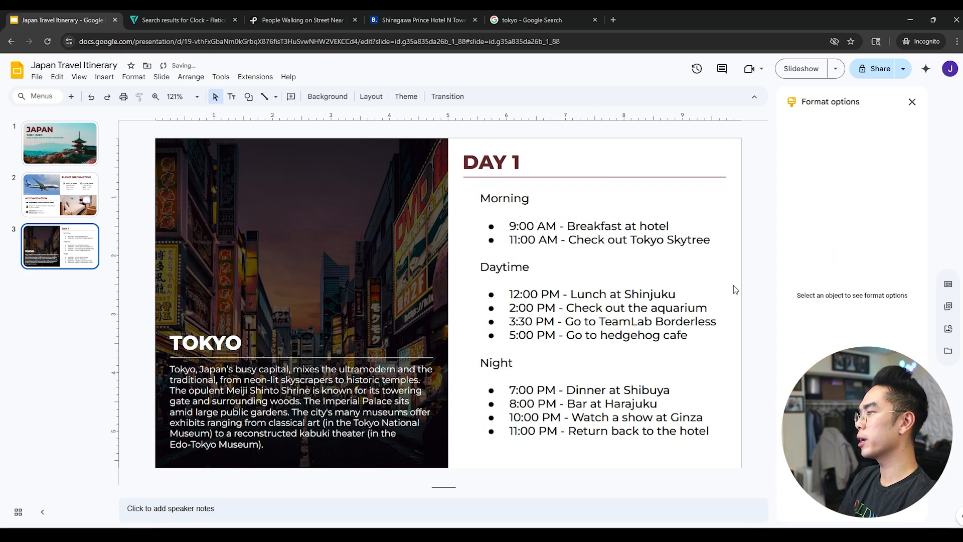
- Make the Morning, Daytime and Night subheadings bold
click(524, 199)
double_click(522, 199)
key(ctrl+b)
double_click(518, 264)
key(ctrl+b)
double_click(500, 364)
key(ctrl+b)
- Make the times of all the Morning and Daytime items bold
drag(509, 226, 559, 240)
key(ctrl+b)
key(ctrl+b)
drag(560, 294, 556, 335)
key(ctrl+b)
key(ctrl+b)
key(ctrl+b)
key(ctrl+b)
- Make the times of the four Night items bold
mouse_move(509, 389)
mouse_down()
mouse_move(558, 390)
mouse_move(509, 404)
mouse_up()
key(ctrl+b)
key(ctrl+b)
drag(563, 417, 508, 429)
key(ctrl+b)
key(ctrl+b)
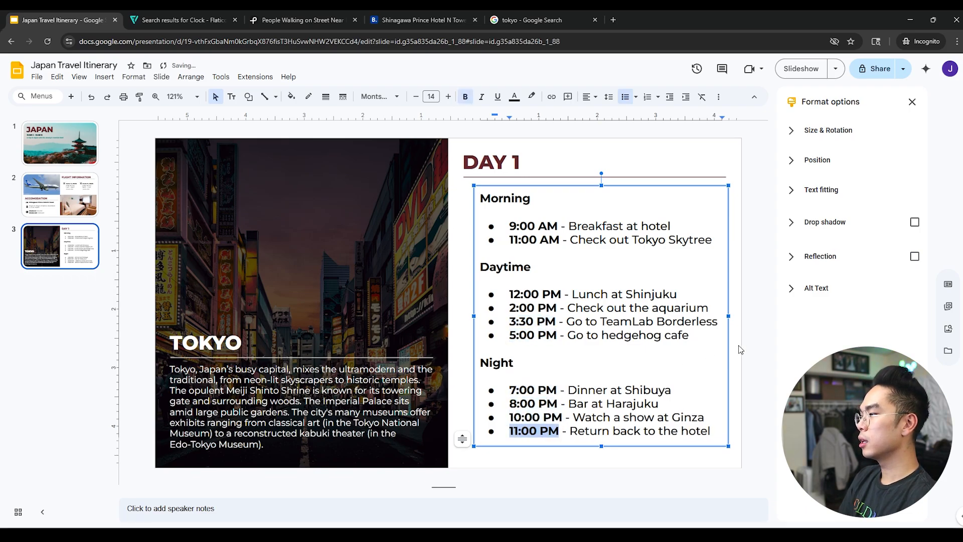
click(738, 348)
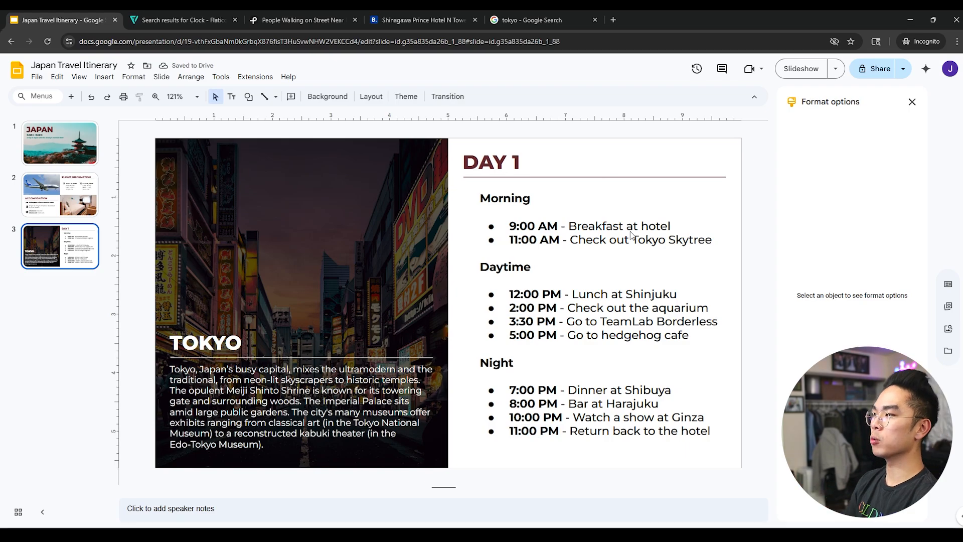
- Switch to Flaticon, search for "morning" and copy the solid black sunrise icon as a PNG
key(ctrl+Tab)
click(87, 147)
double_click(227, 96)
text(morning)
key(Return)
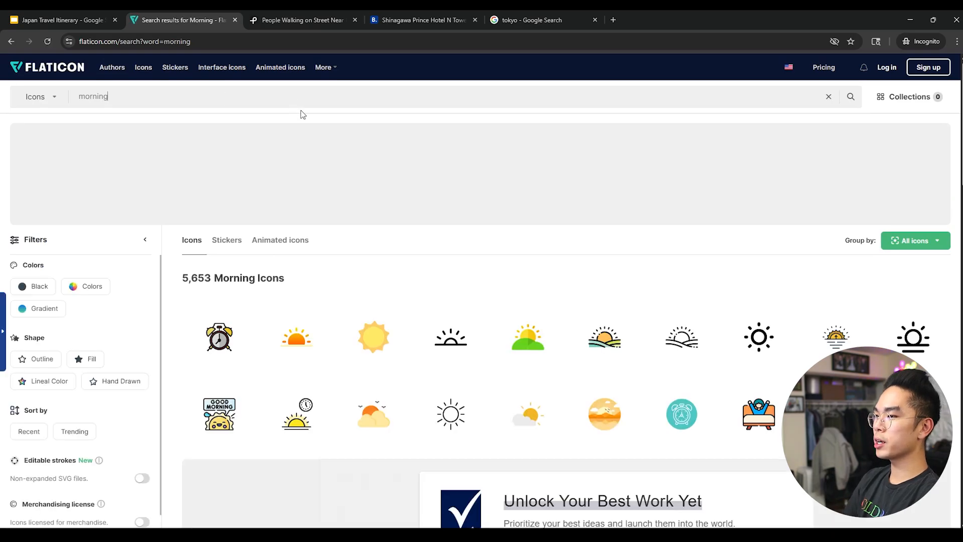
scroll(458, 168, down, 1)
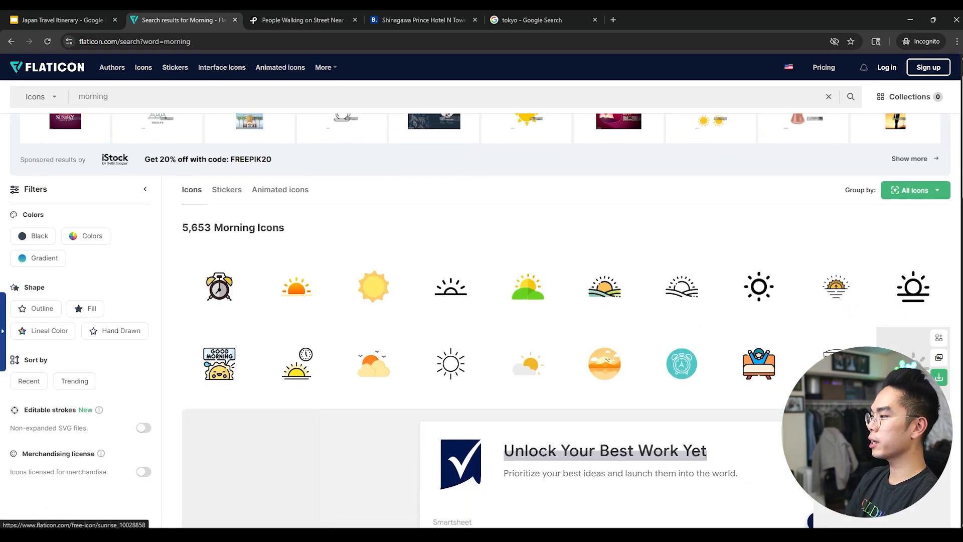
click(910, 364)
click(642, 141)
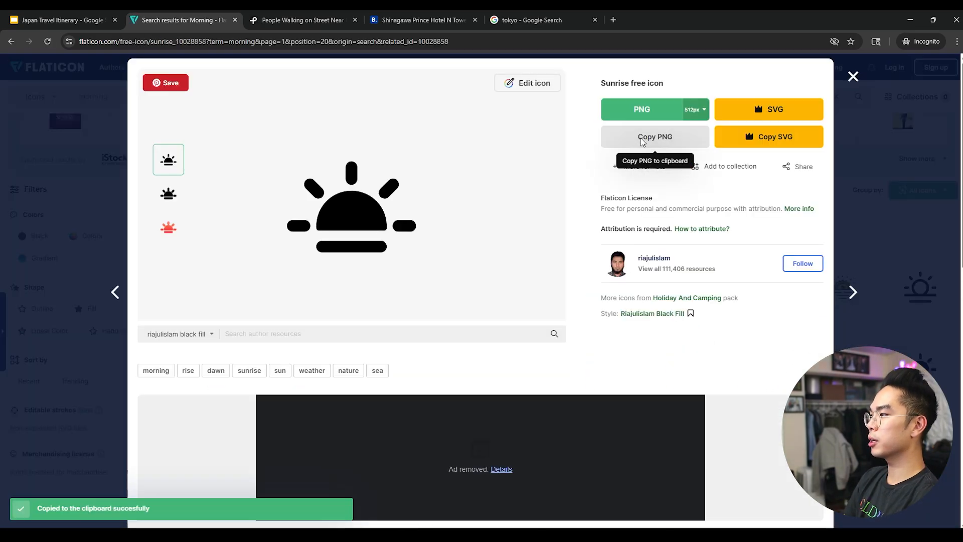
- Return to the Google Slides itinerary, paste the sunrise icon on slide 3, shrink it and place it just left of Morning
click(95, 20)
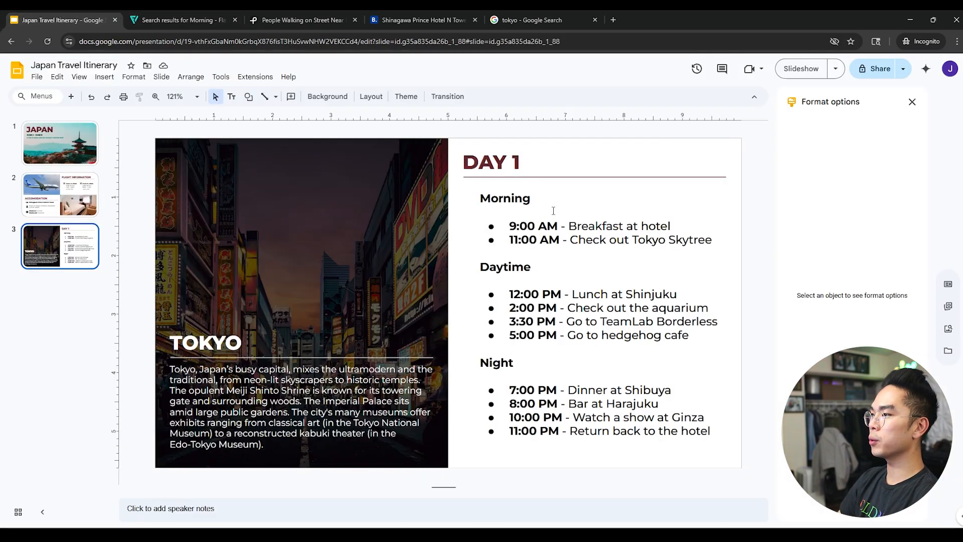
key(ctrl+v)
drag(614, 469, 320, 172)
drag(464, 199, 520, 188)
- Shift the schedule text box slightly right, clear of the sunrise icon, and widen it to the slide's right edge
click(504, 204)
click(753, 326)
click(694, 307)
drag(733, 317, 711, 318)
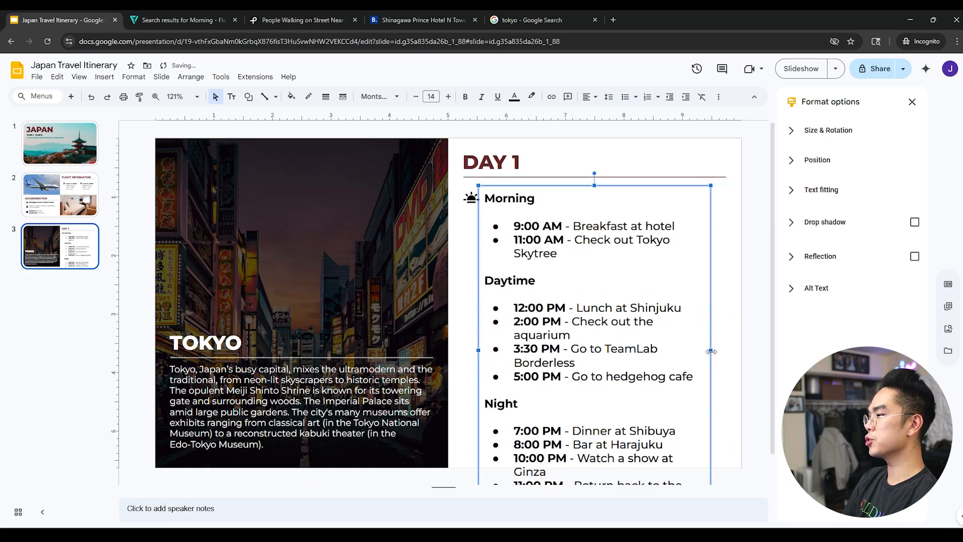
drag(711, 351, 742, 348)
click(759, 329)
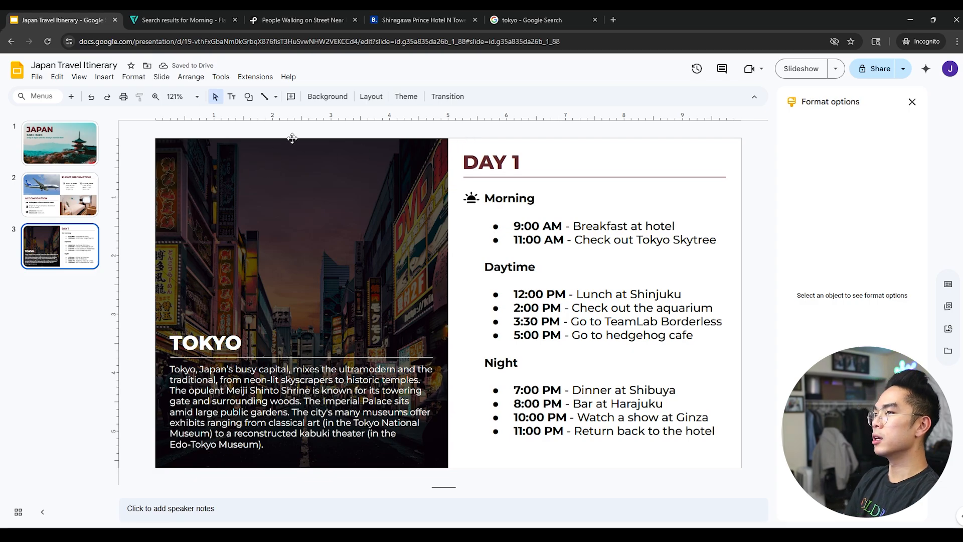
- Switch to Flaticon, search for "day" and copy the solid black sun icon as a PNG
key(ctrl+Tab)
key(Escape)
click(301, 100)
text(day)
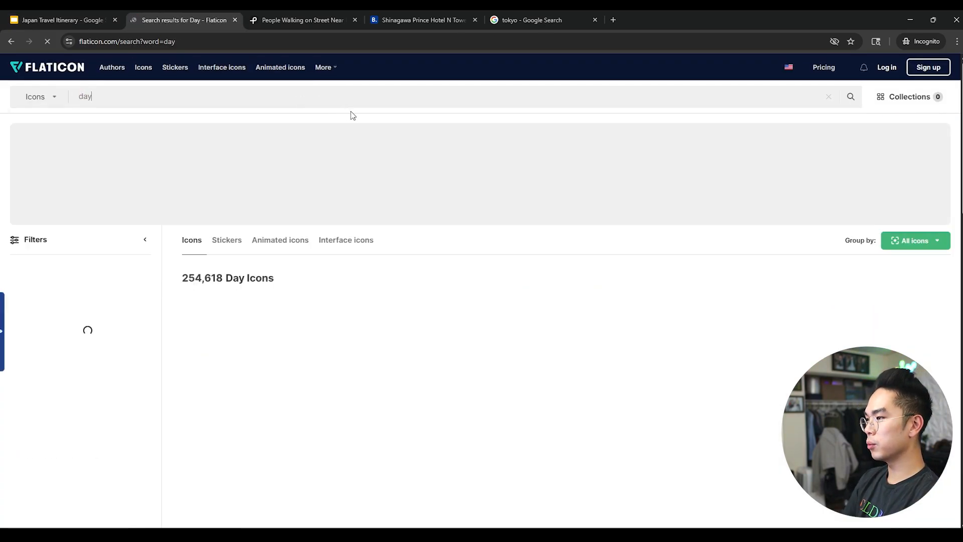
scroll(344, 270, down, 1)
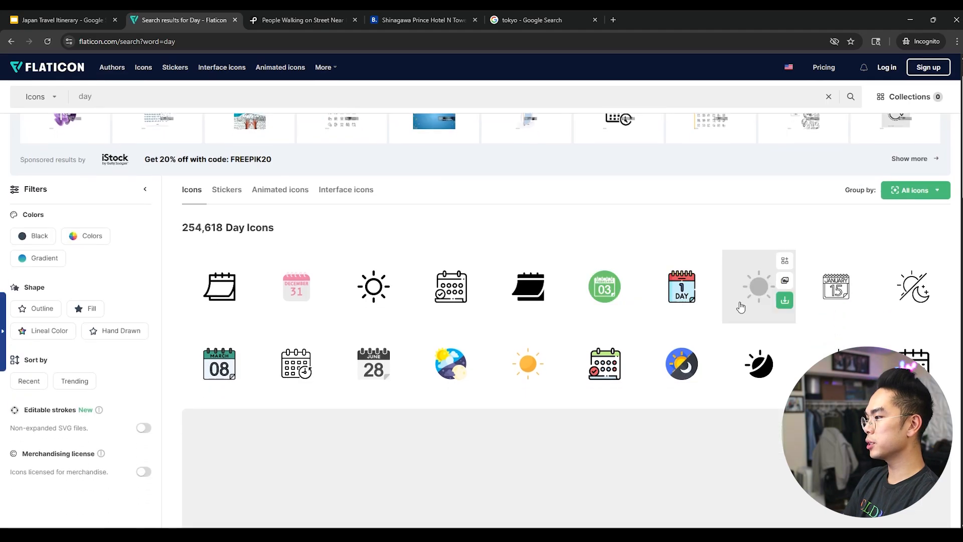
click(742, 307)
click(661, 239)
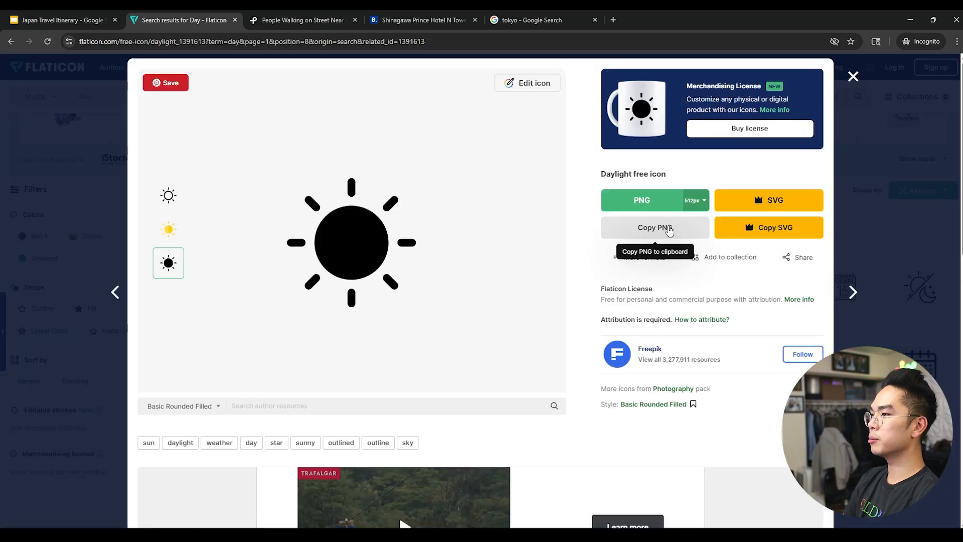
- Return to the Google Slides itinerary, paste the sun icon on slide 3, shrink it and place it just left of Daytime
click(71, 20)
key(ctrl+v)
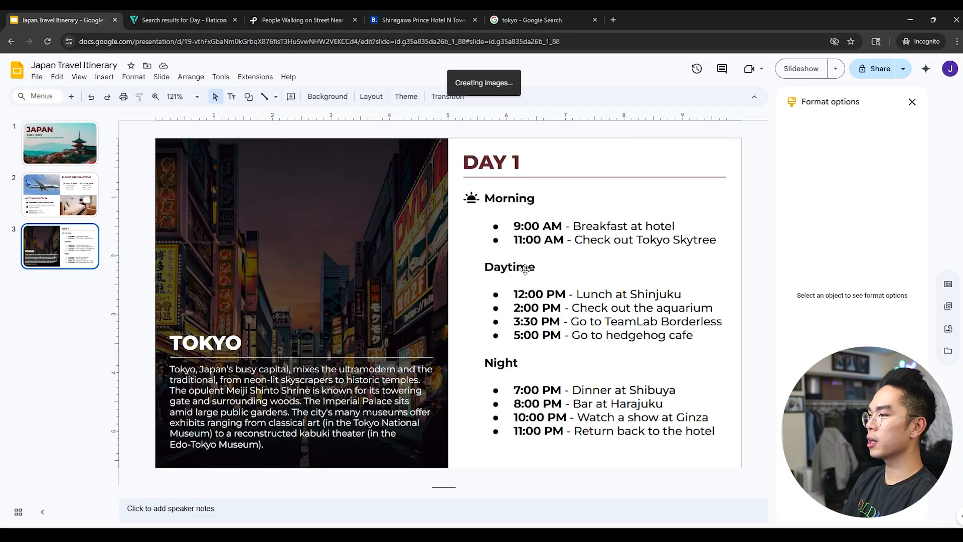
drag(337, 426, 474, 267)
click(513, 249)
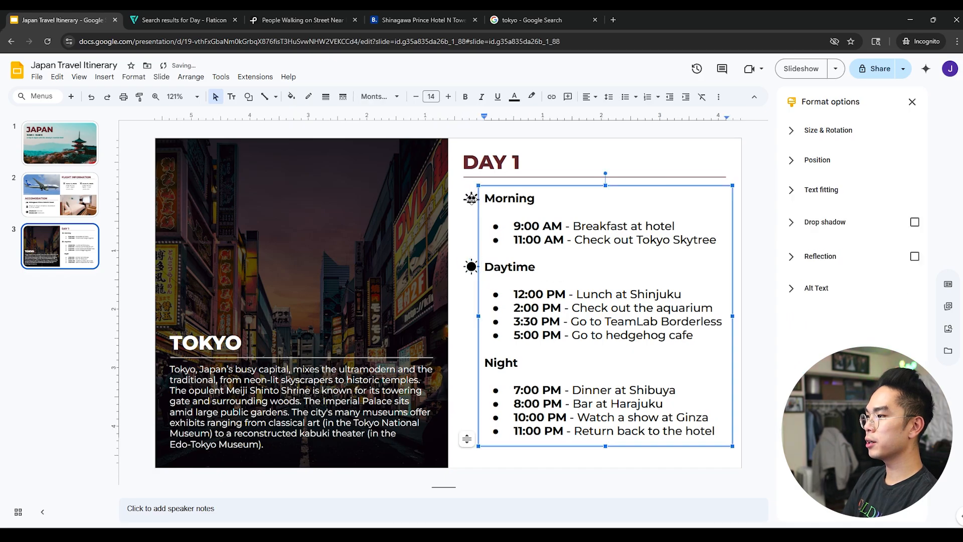
click(453, 243)
- Switch to Flaticon, search for "night" and copy the solid black crescent moon with star icon as a PNG
key(ctrl+Tab)
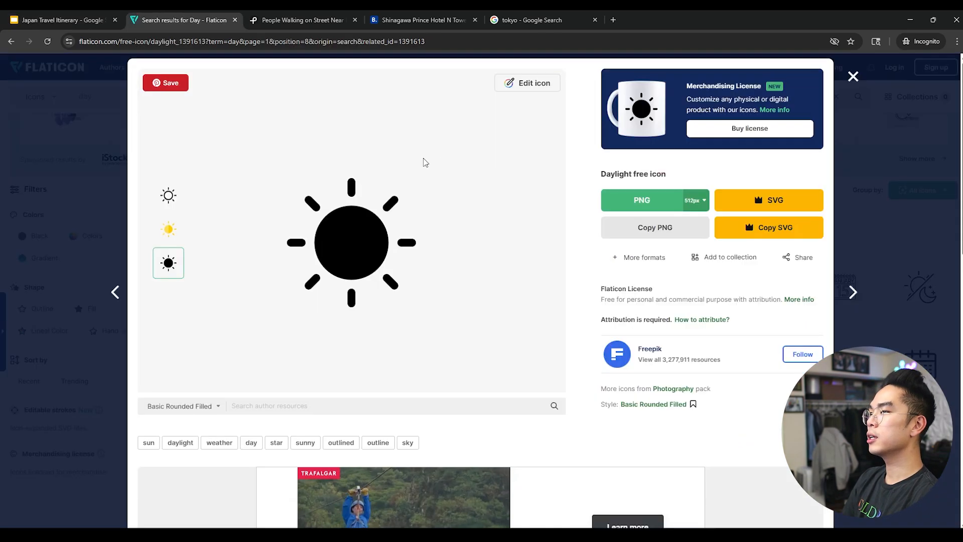
click(126, 103)
triple_click(160, 92)
text(night)
key(Return)
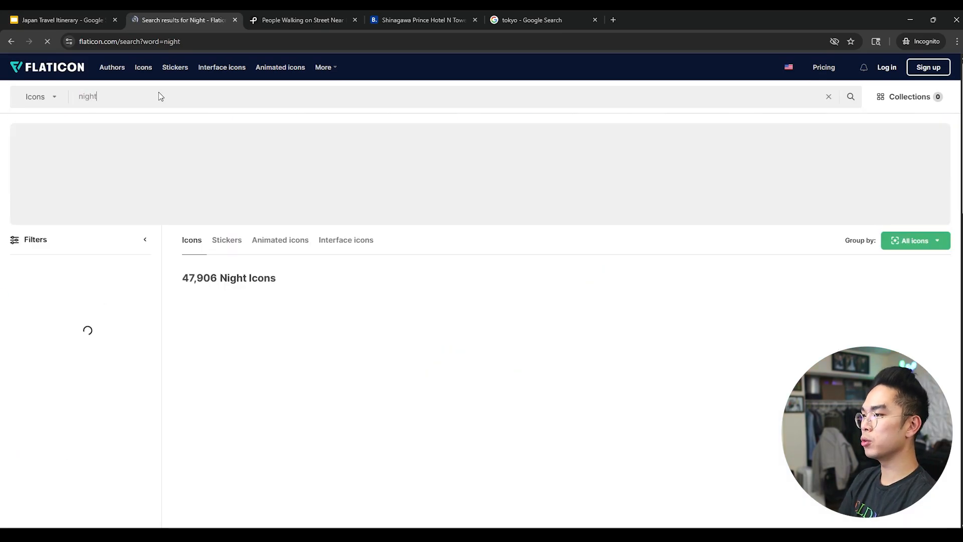
click(282, 341)
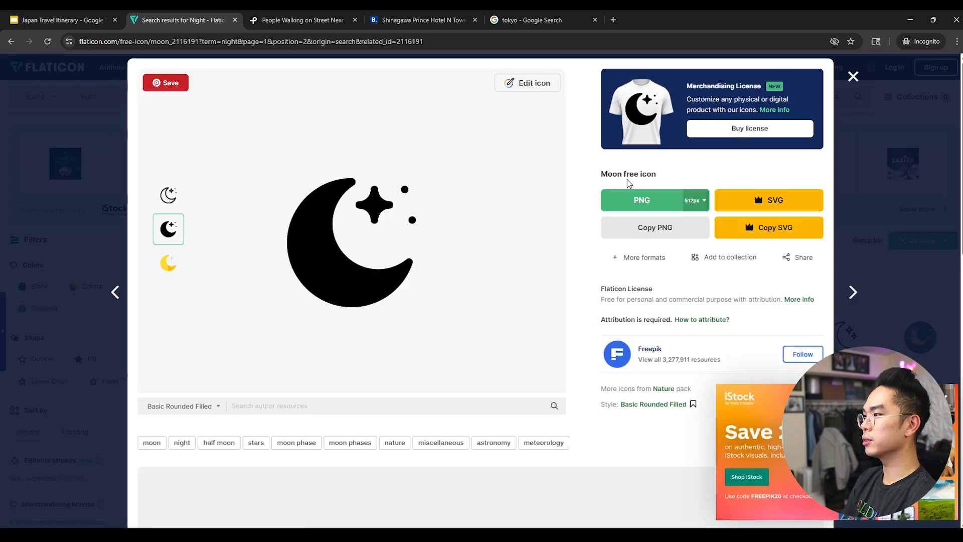
click(648, 224)
- Return to the Google Slides itinerary, paste the moon icon on slide 3, shrink it and place it just left of Night
key(ctrl+shift+Tab)
key(ctrl+v)
drag(634, 175, 339, 471)
drag(473, 362, 472, 364)
click(564, 373)
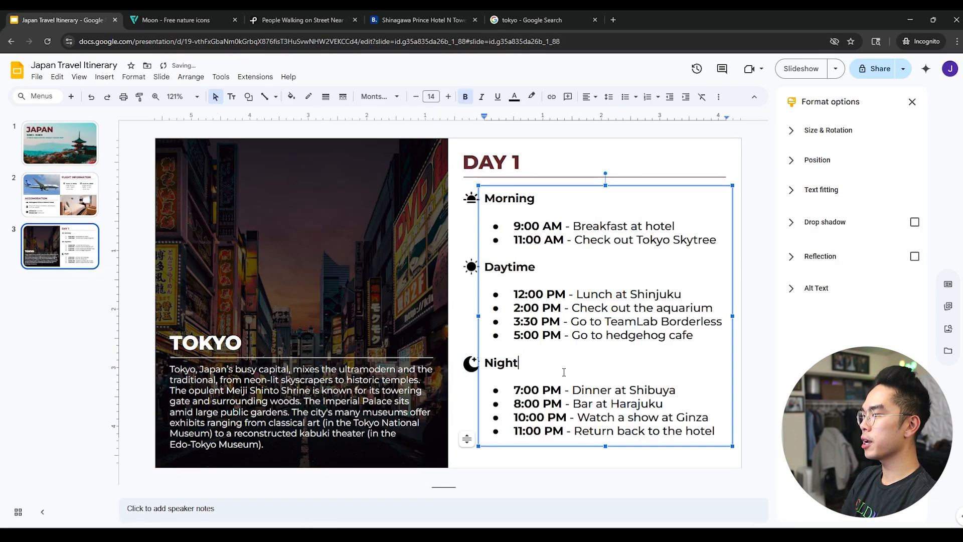
- Fine-tune the moon icon so it lines up with the Night heading and the two icons above it
click(469, 367)
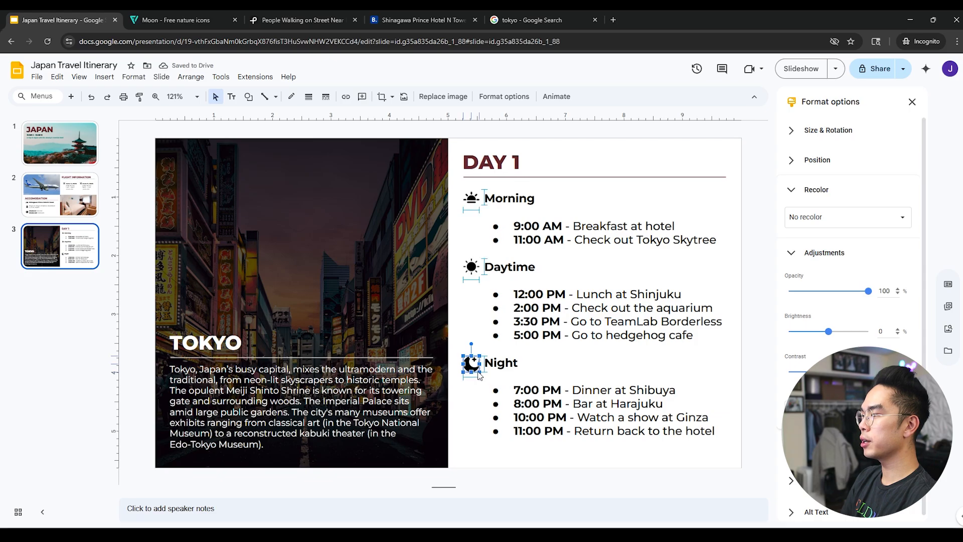
scroll(480, 376, up, 10)
drag(452, 290, 420, 244)
drag(420, 243, 420, 243)
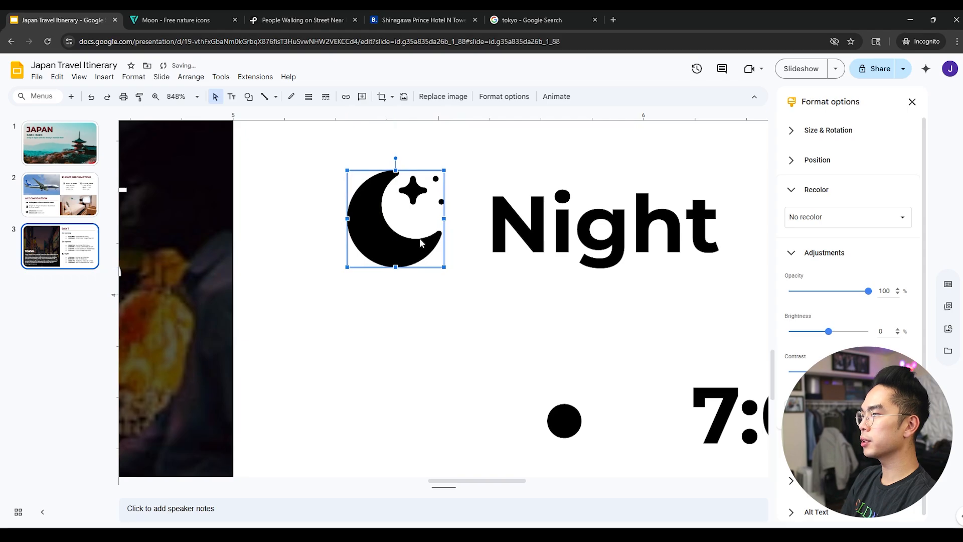
scroll(425, 258, down, 10)
click(643, 281)
scroll(643, 281, up, 3)
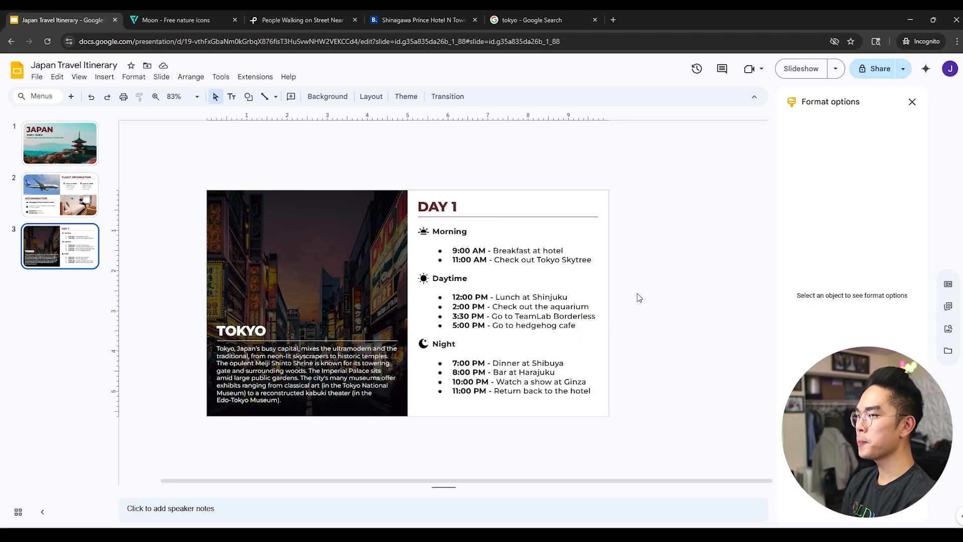
- Duplicate the Tokyo slide and select the TOKYO heading text on the copy
key(ctrl+d)
click(272, 262)
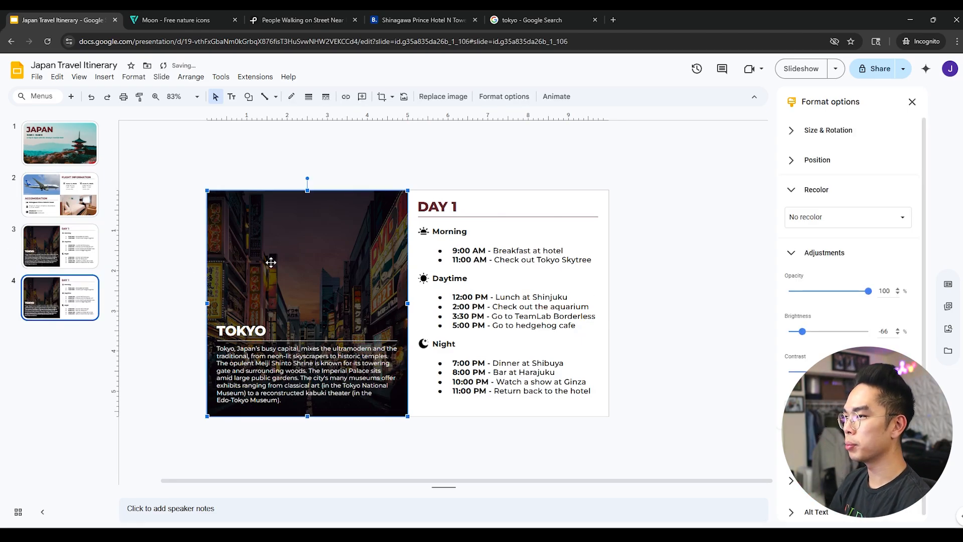
click(251, 331)
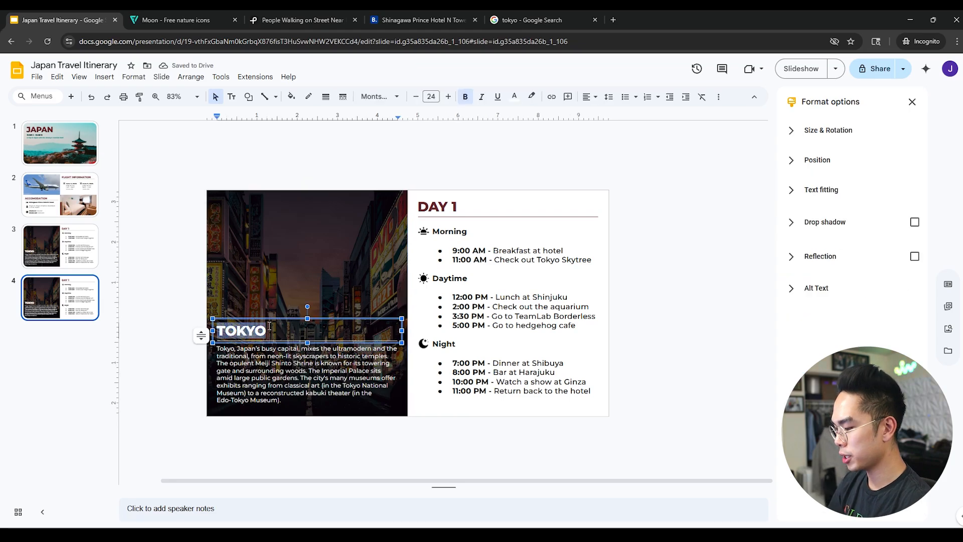
text(GINZA)
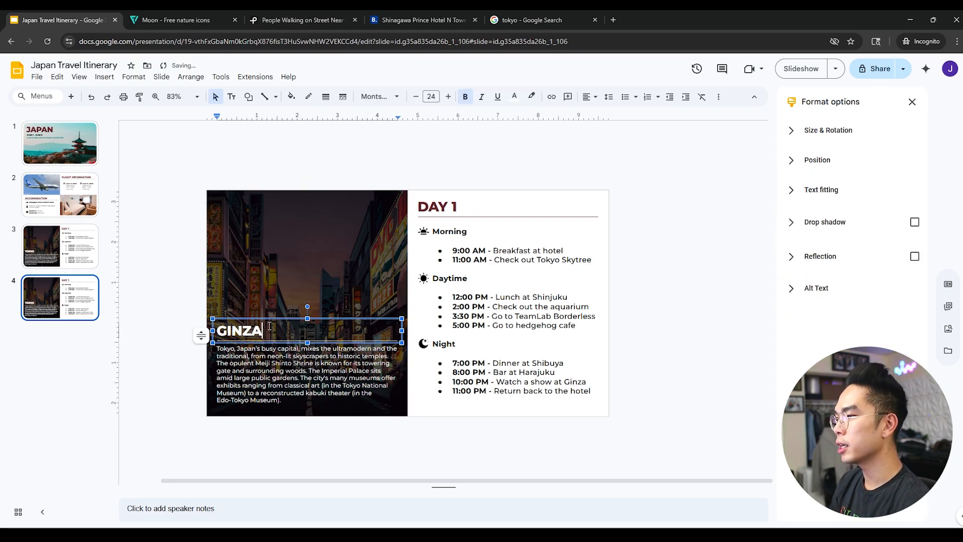
key(BackSpace)
key(BackSpace)
key(BackSpace)
key(BackSpace)
key(BackSpace)
- Change the city heading on slide 4 to OSAKA
text(OSAKA)
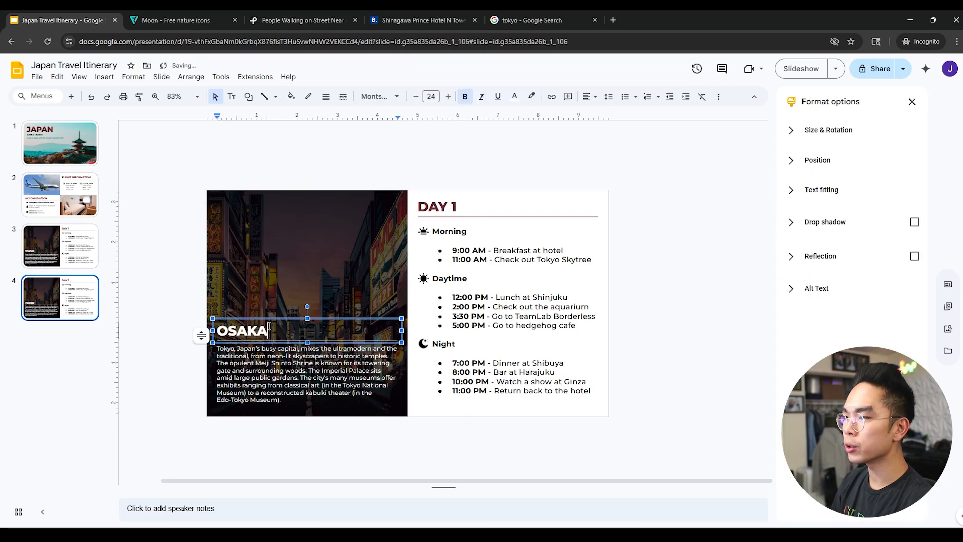
click(155, 336)
- Select the background photo on the Osaka slide, close the Google search tab and search Pexels for "osaka"
click(238, 257)
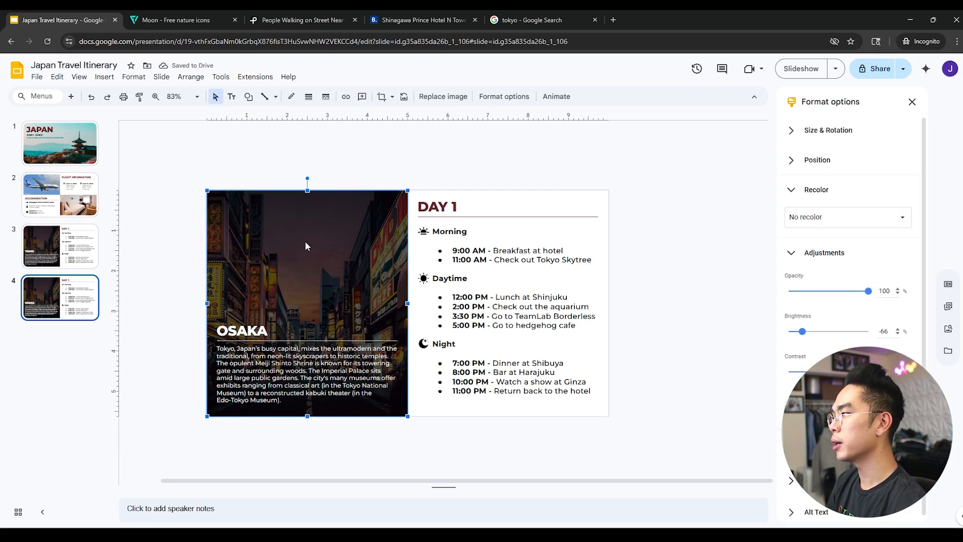
click(451, 101)
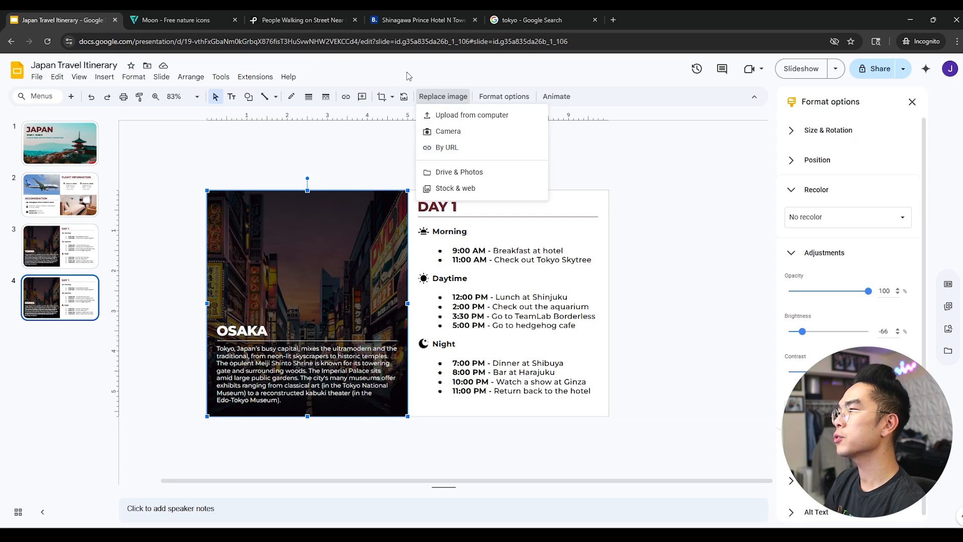
click(546, 20)
click(381, 64)
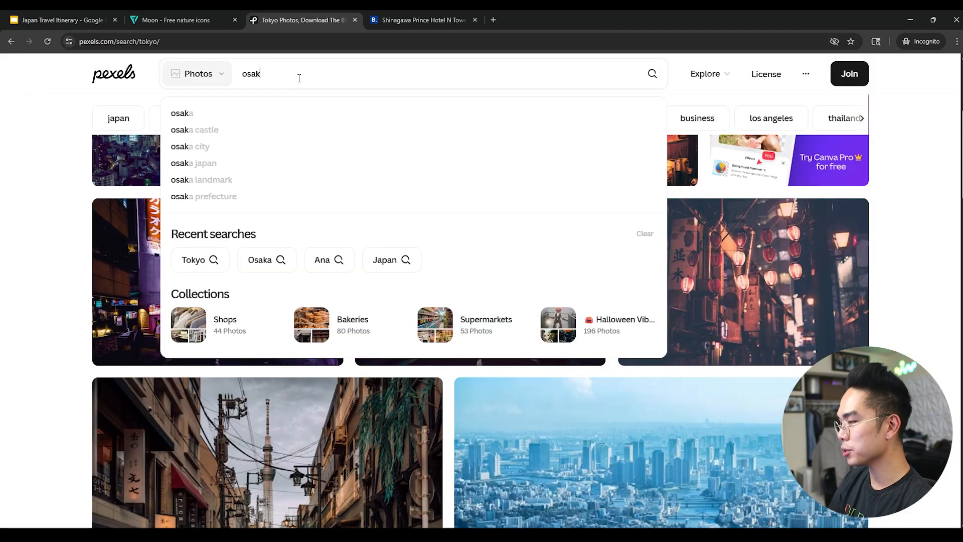
text(ak)
key(Return)
scroll(310, 221, down, 2)
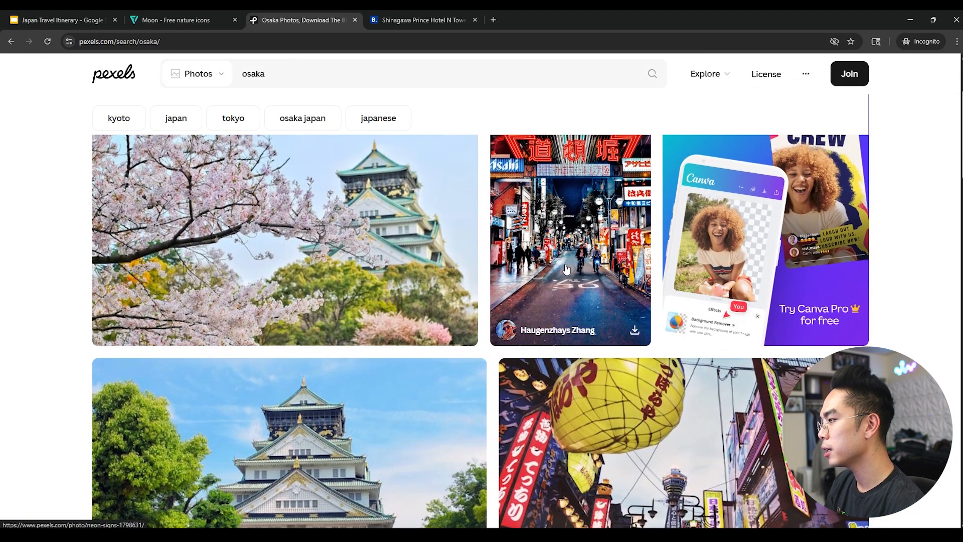
- Open the photo of the street under the neon Dotonbori sign and copy its image address
click(571, 261)
right_click(517, 260)
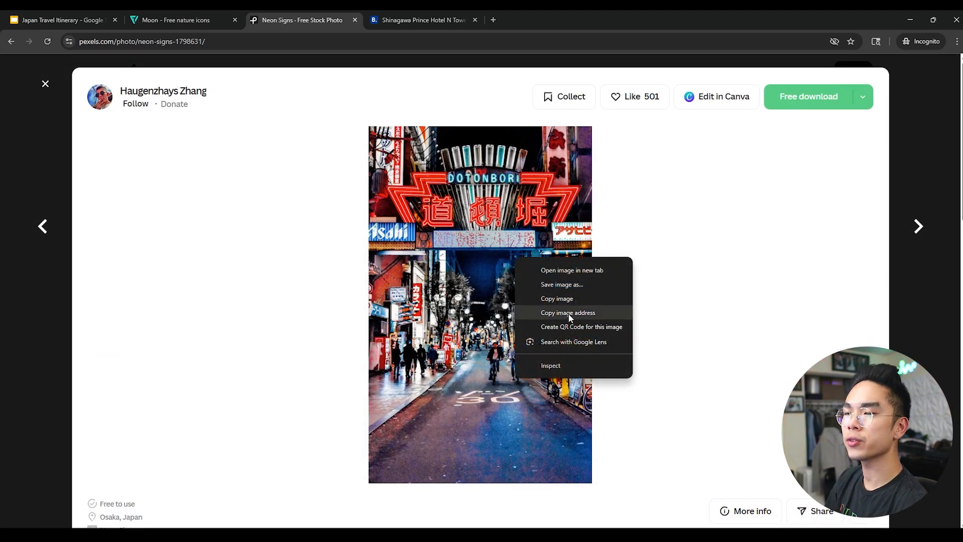
click(568, 314)
right_click(474, 273)
click(522, 328)
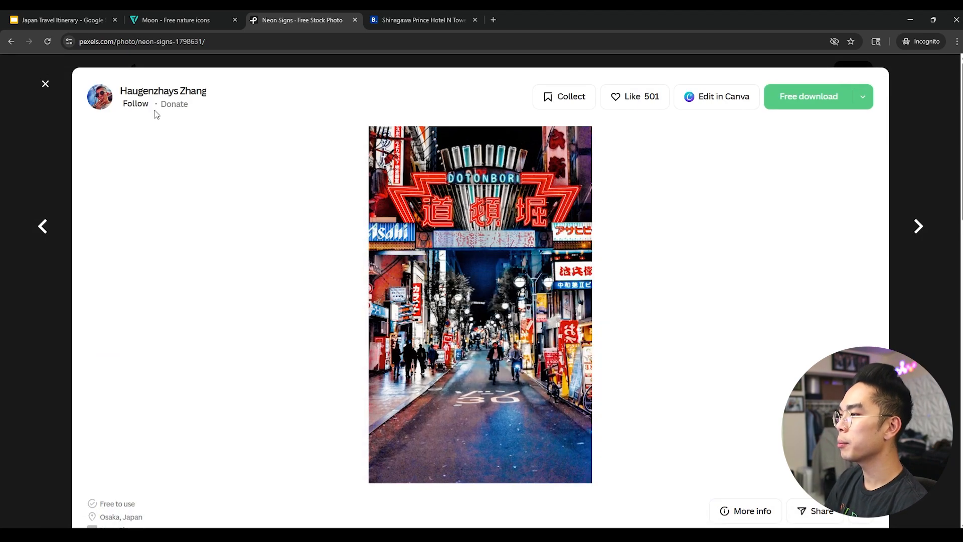
- Return to the Google Slides itinerary and replace the Osaka slide's background photo using the copied image URL
click(59, 20)
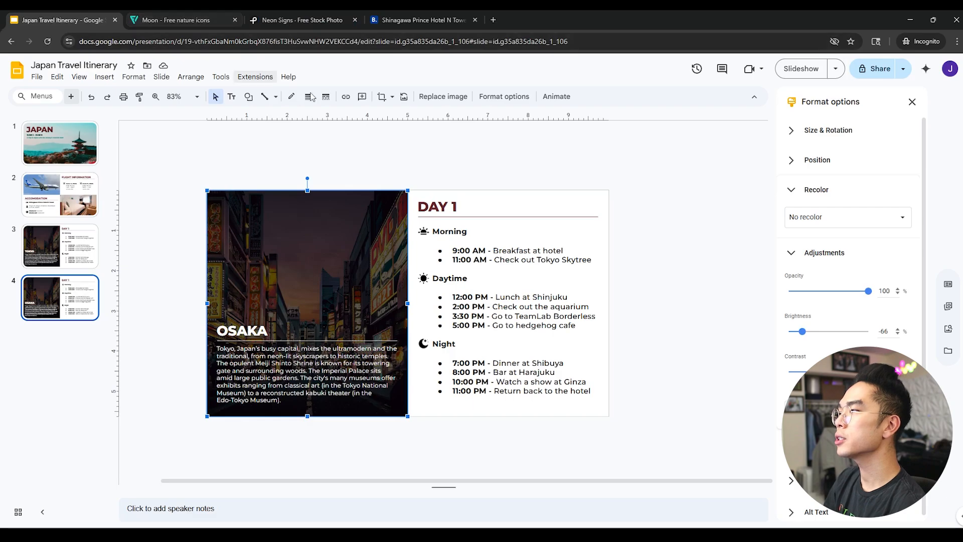
click(452, 98)
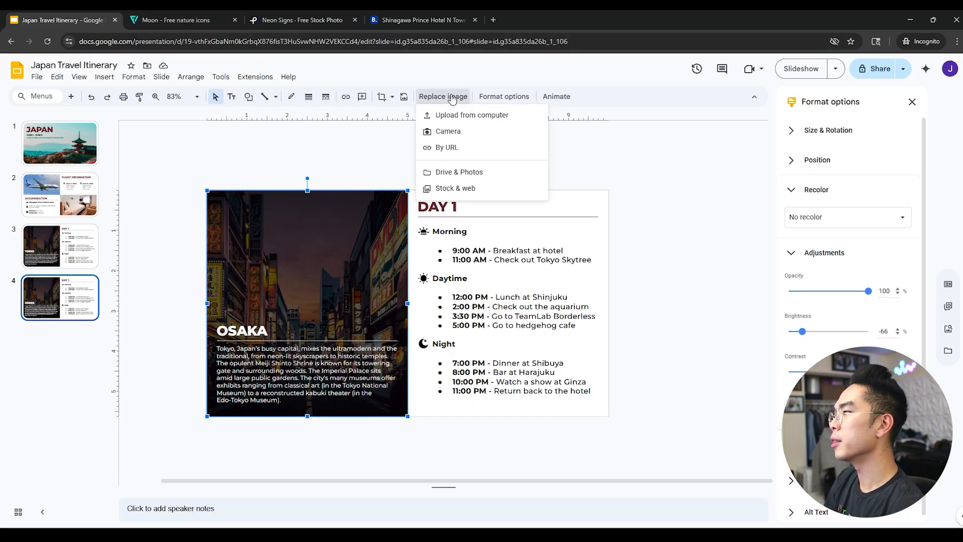
click(453, 149)
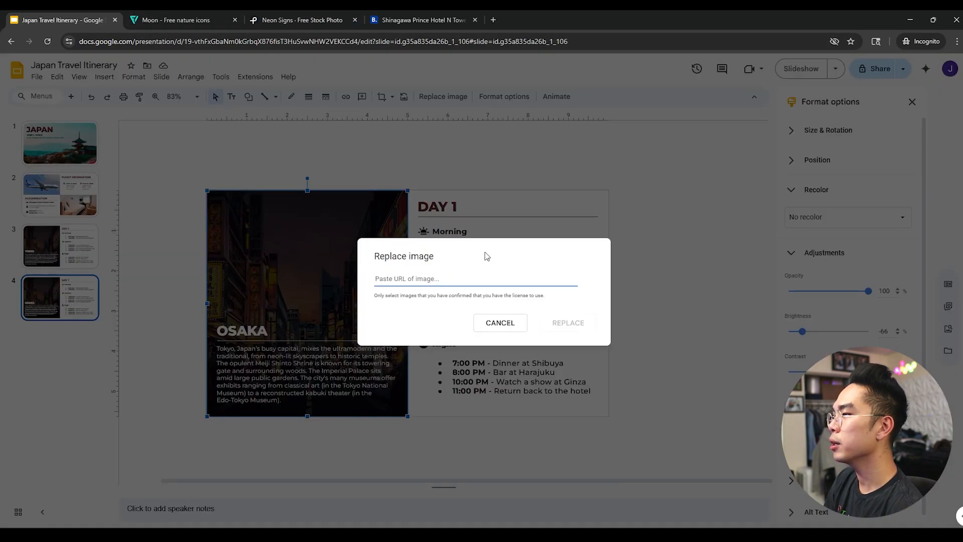
key(ctrl+v)
click(520, 396)
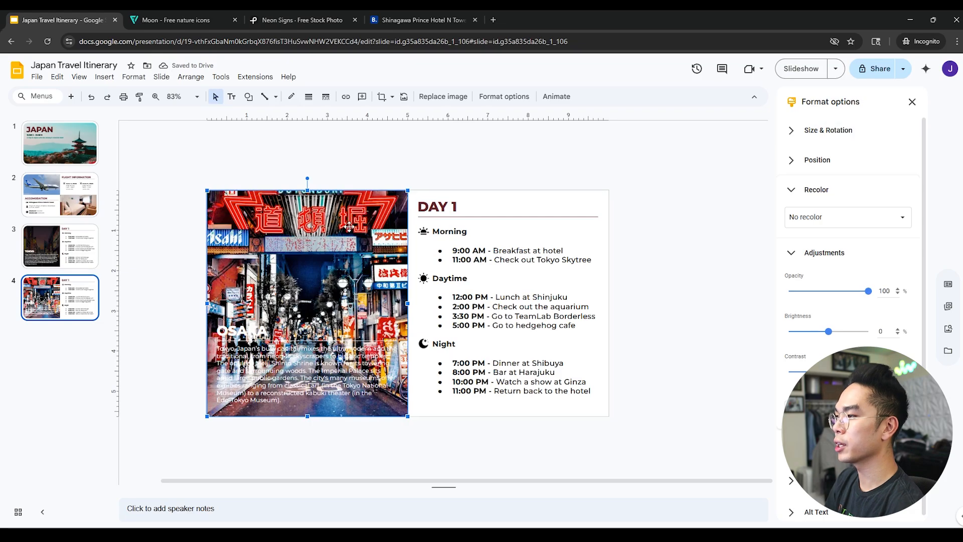
- Shift the Osaka photo down inside its crop frame so the whole Dotonbori sign is shown
double_click(344, 231)
drag(355, 246, 355, 273)
key(Return)
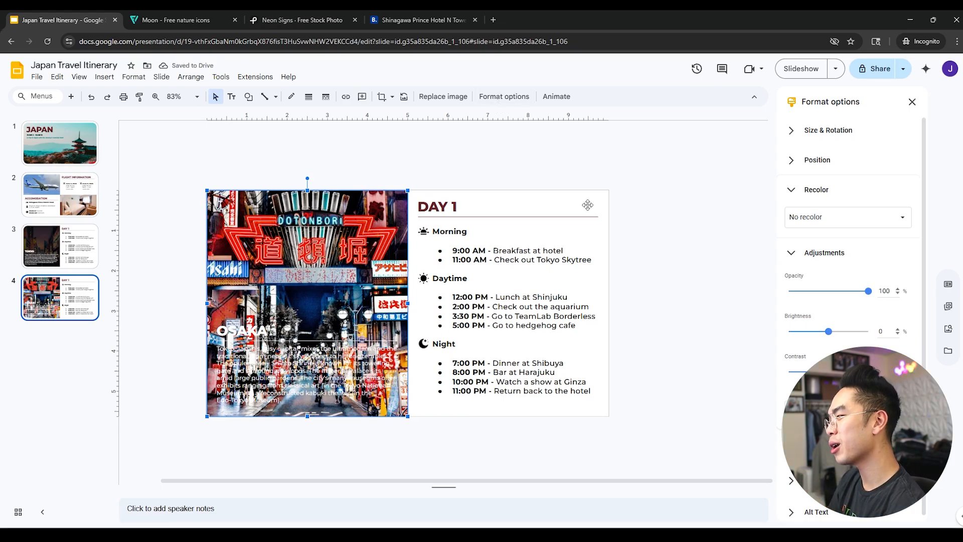
- Reduce the Osaka photo's brightness to match the dark Tokyo background, and compare slides 3 and 4
drag(829, 331, 802, 332)
click(598, 289)
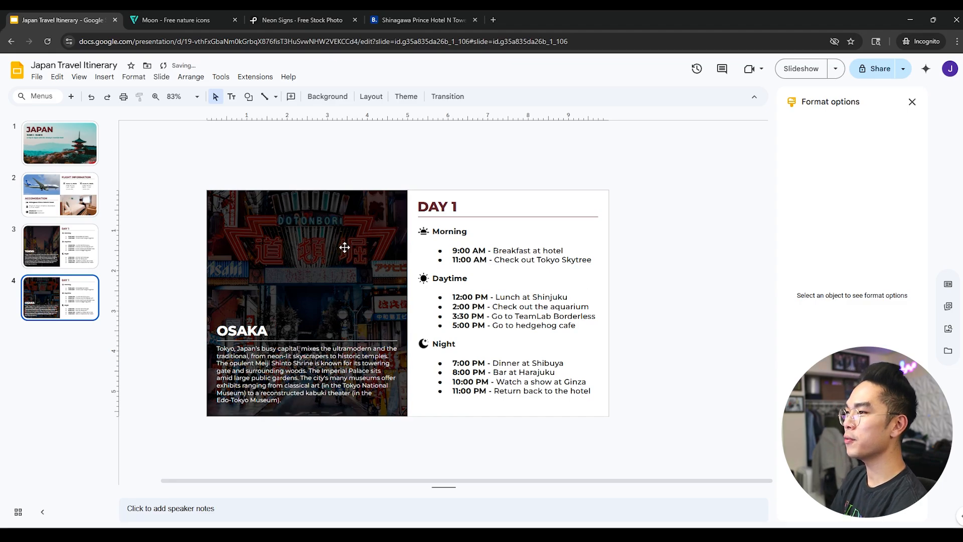
click(81, 260)
click(63, 303)
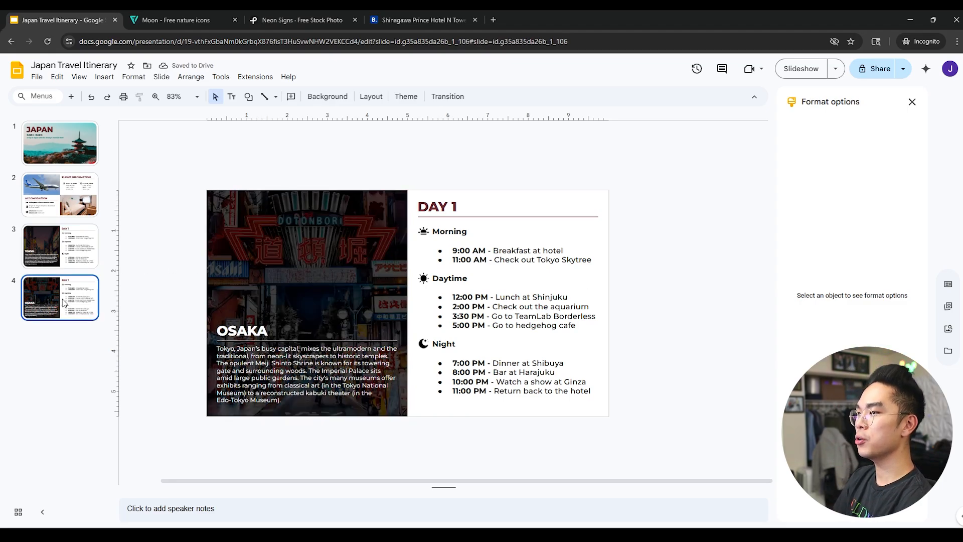
- Swap the halves of the Osaka slide, placing the day schedule on the left and the photo with its text on the right
drag(661, 180, 413, 411)
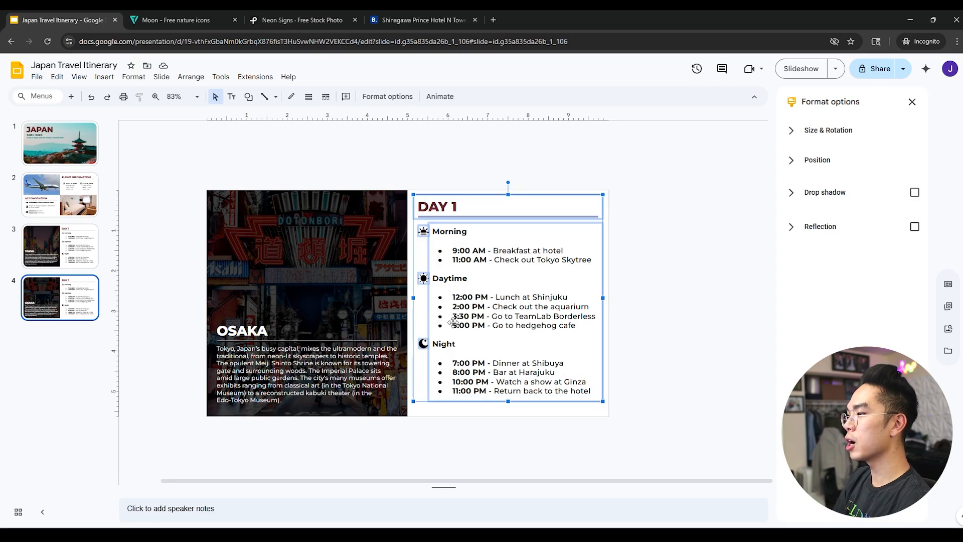
drag(527, 312, 123, 330)
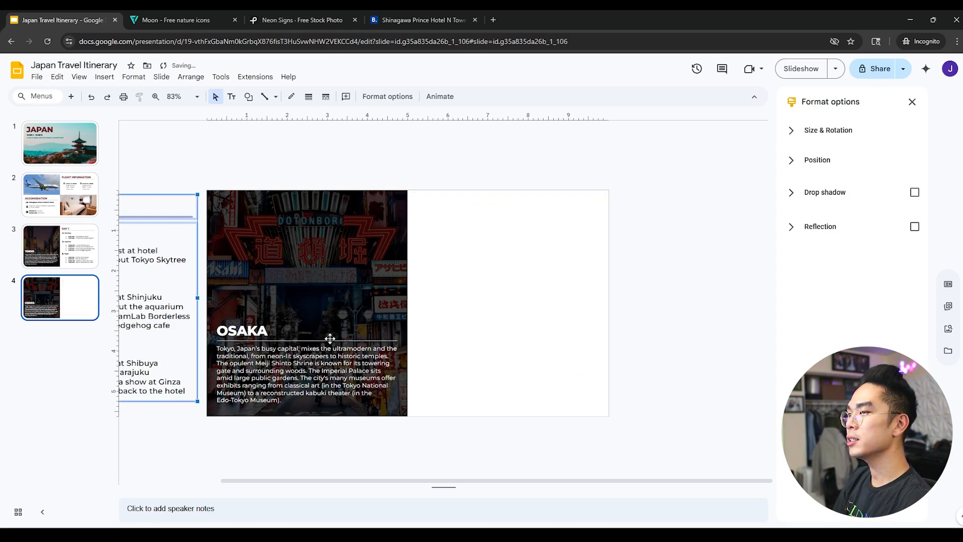
drag(462, 480, 359, 483)
drag(556, 435, 108, 156)
drag(536, 162, 130, 425)
drag(306, 298, 703, 290)
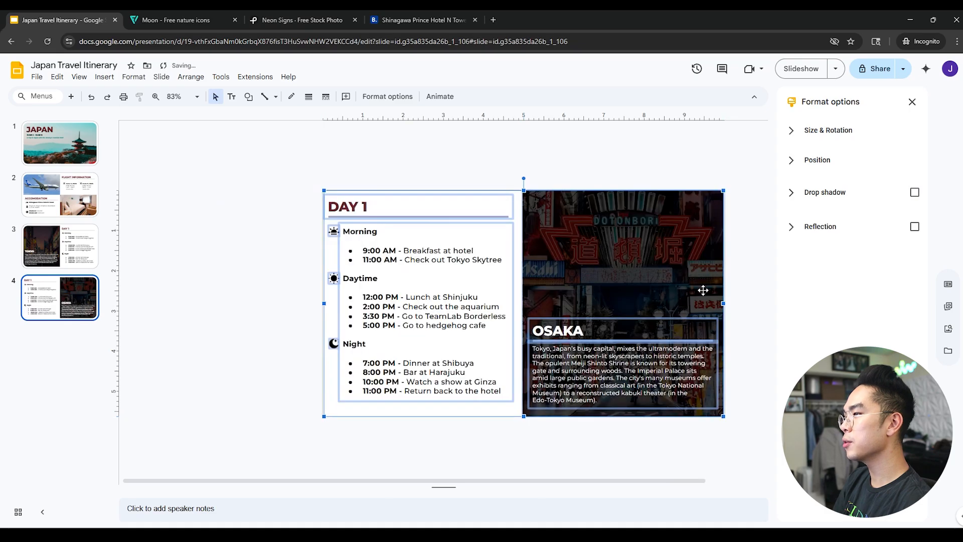
click(734, 285)
- Change the schedule heading on the Osaka slide to DAY 2
click(65, 247)
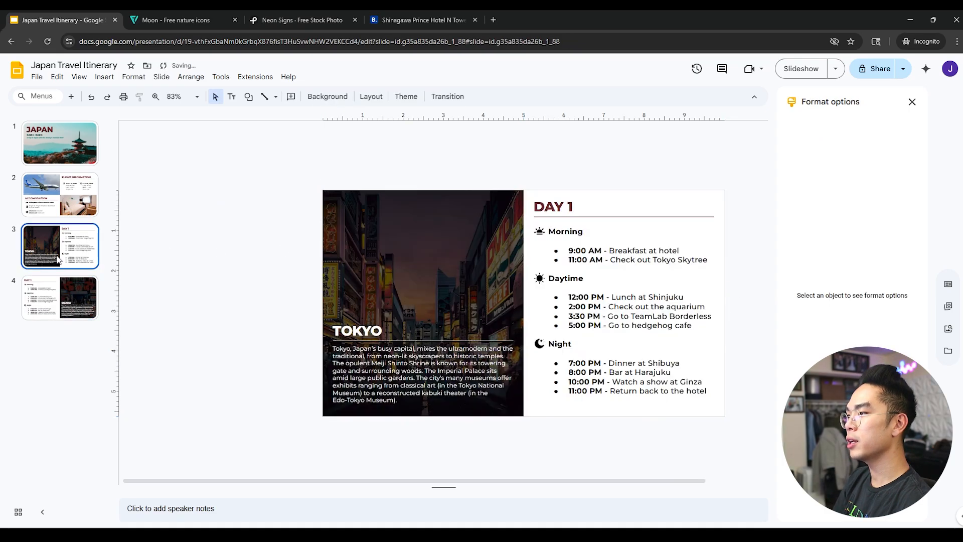
click(71, 294)
double_click(384, 205)
click(368, 207)
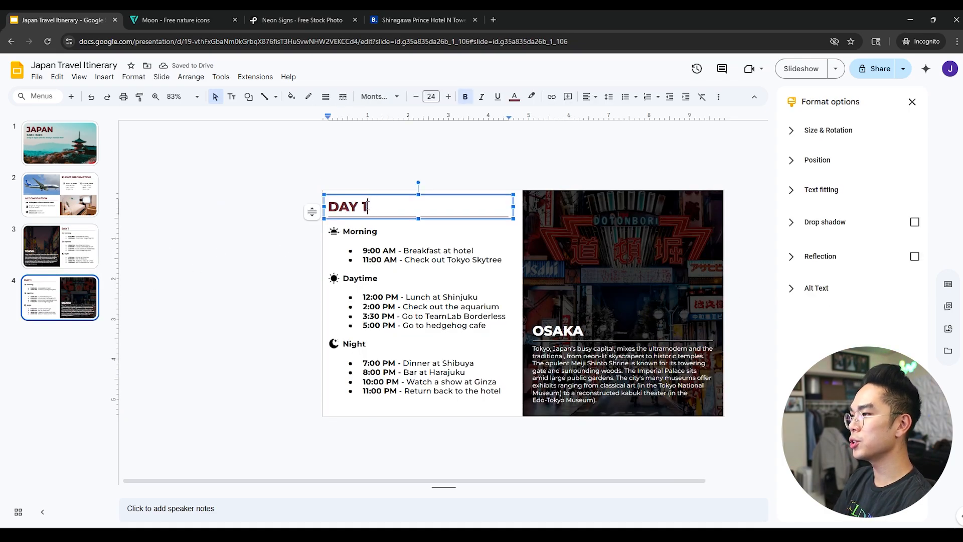
key(BackSpace)
text(2)
click(256, 225)
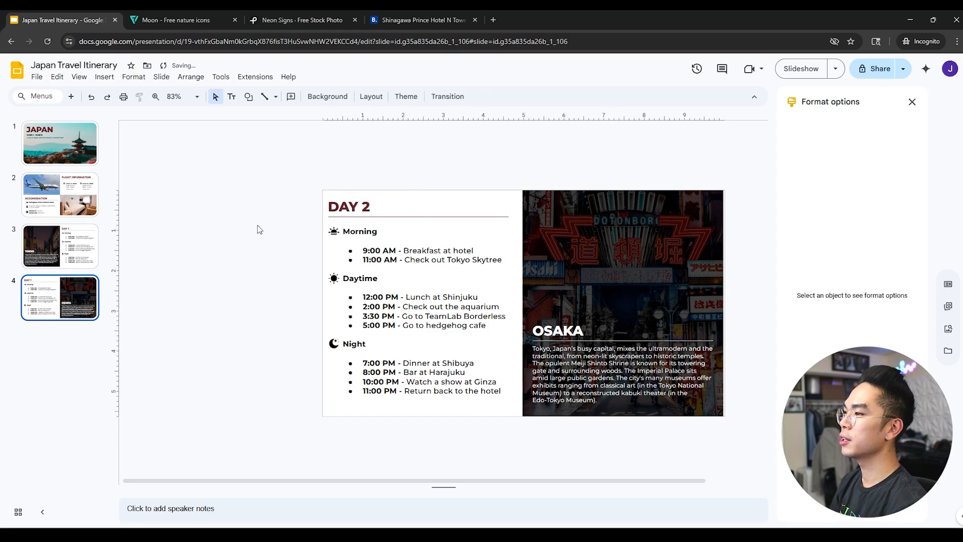
- Look back through the Tokyo slide, the flight and accommodation slide and the Japan title slide
click(97, 257)
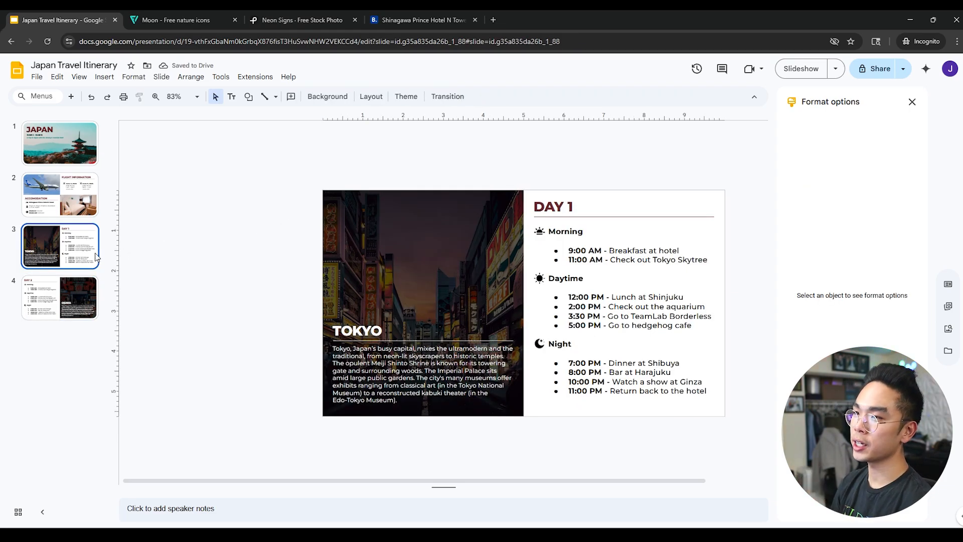
key(Up)
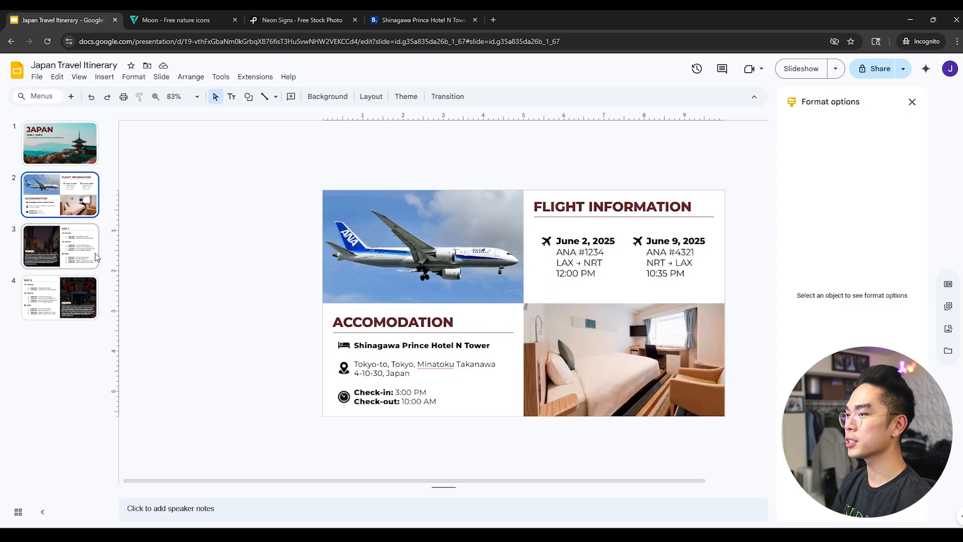
key(Up)
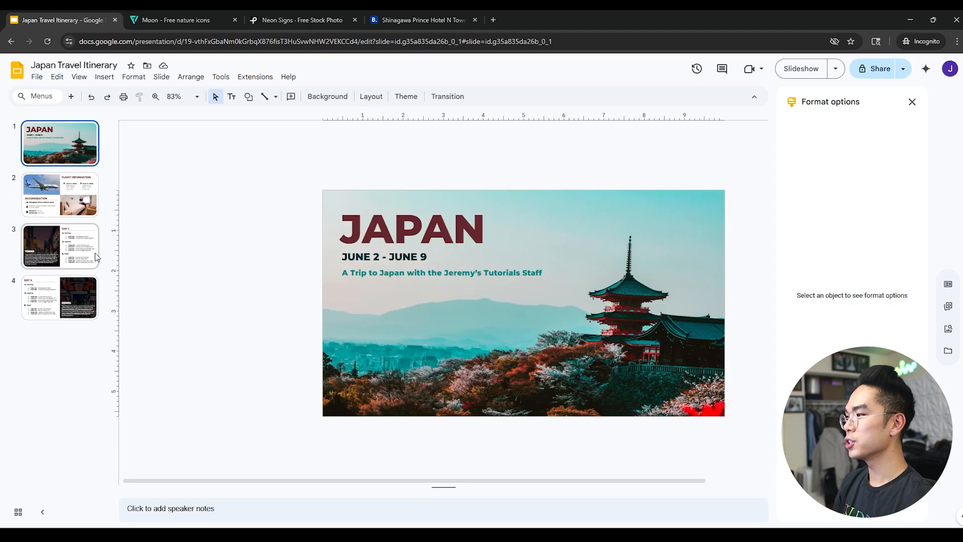